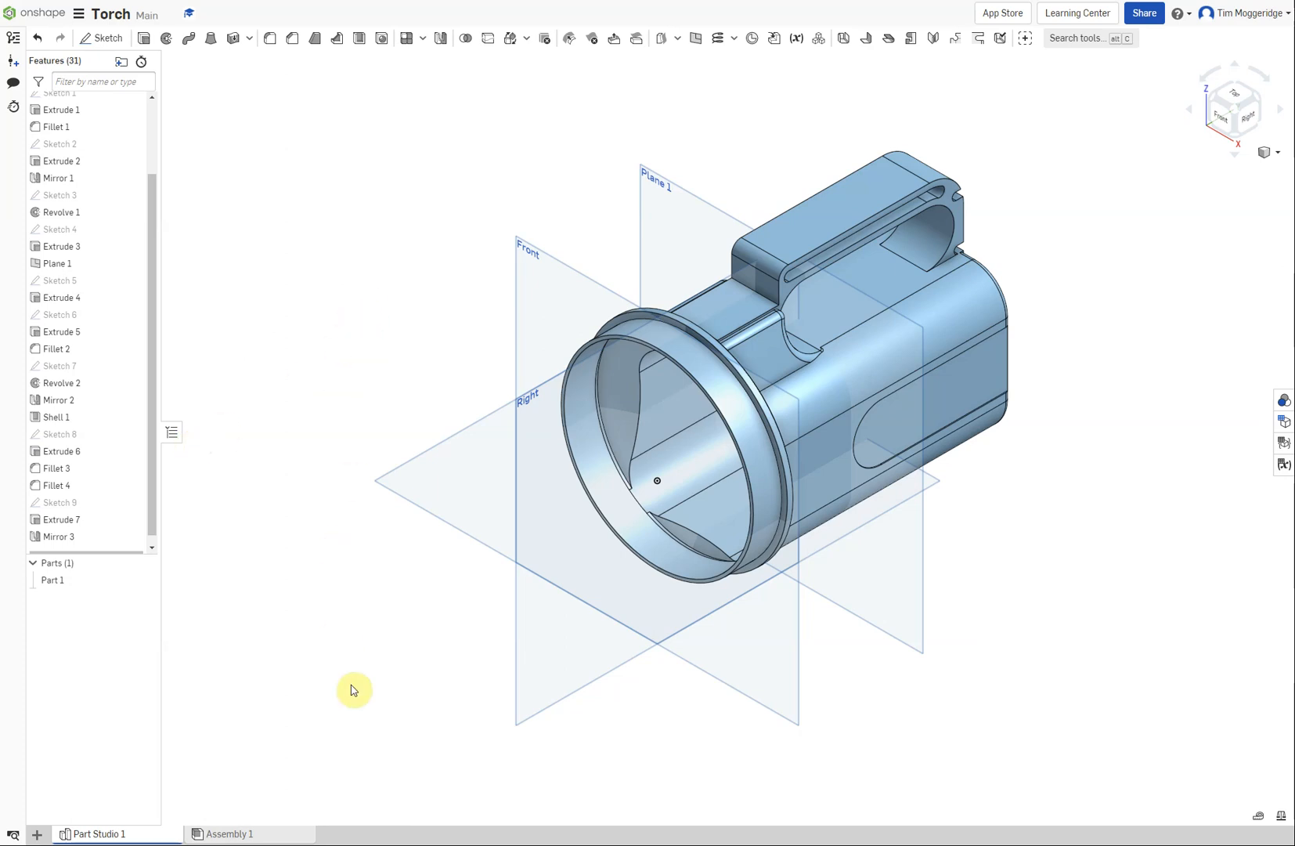
Start a new sketch on the Right plane and view it face-on
right_click(548, 673)
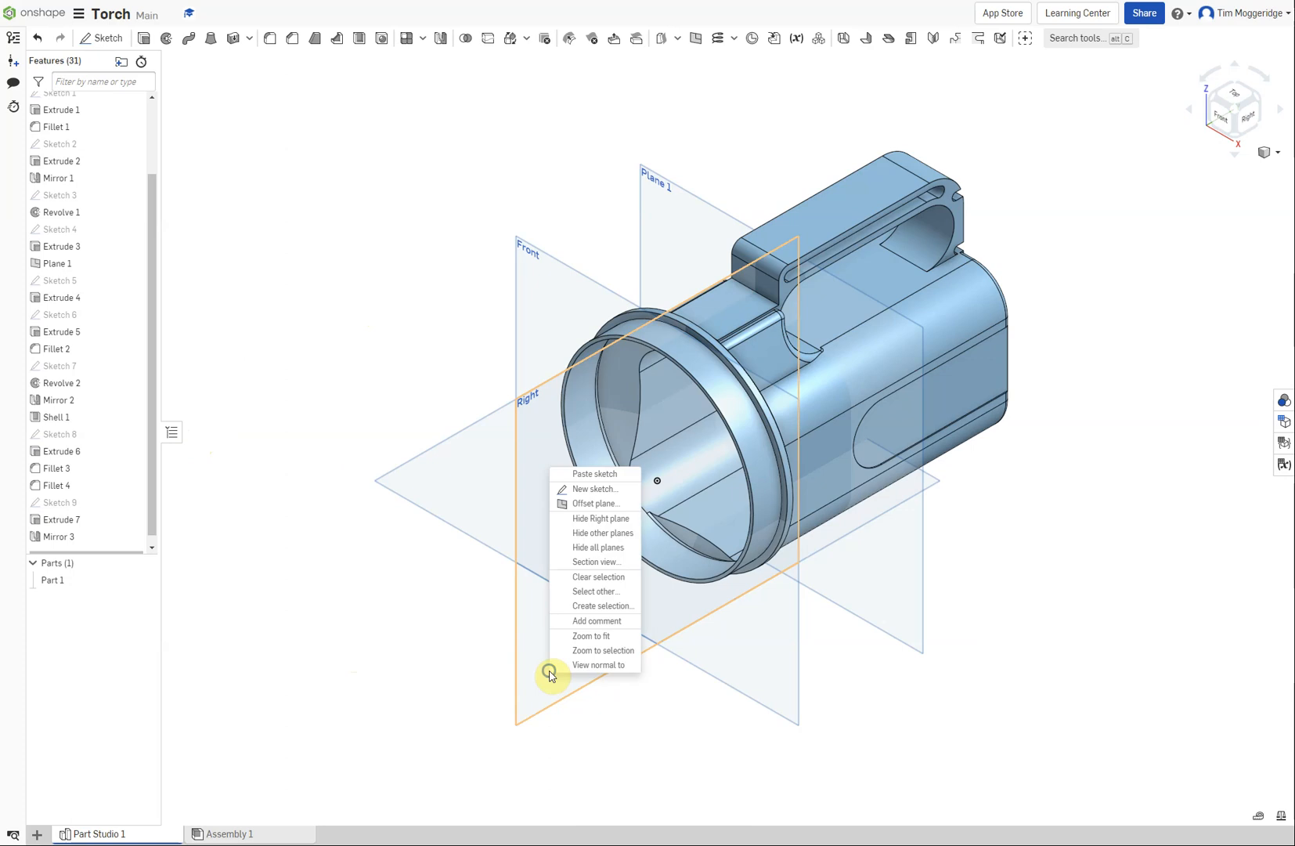
click(588, 490)
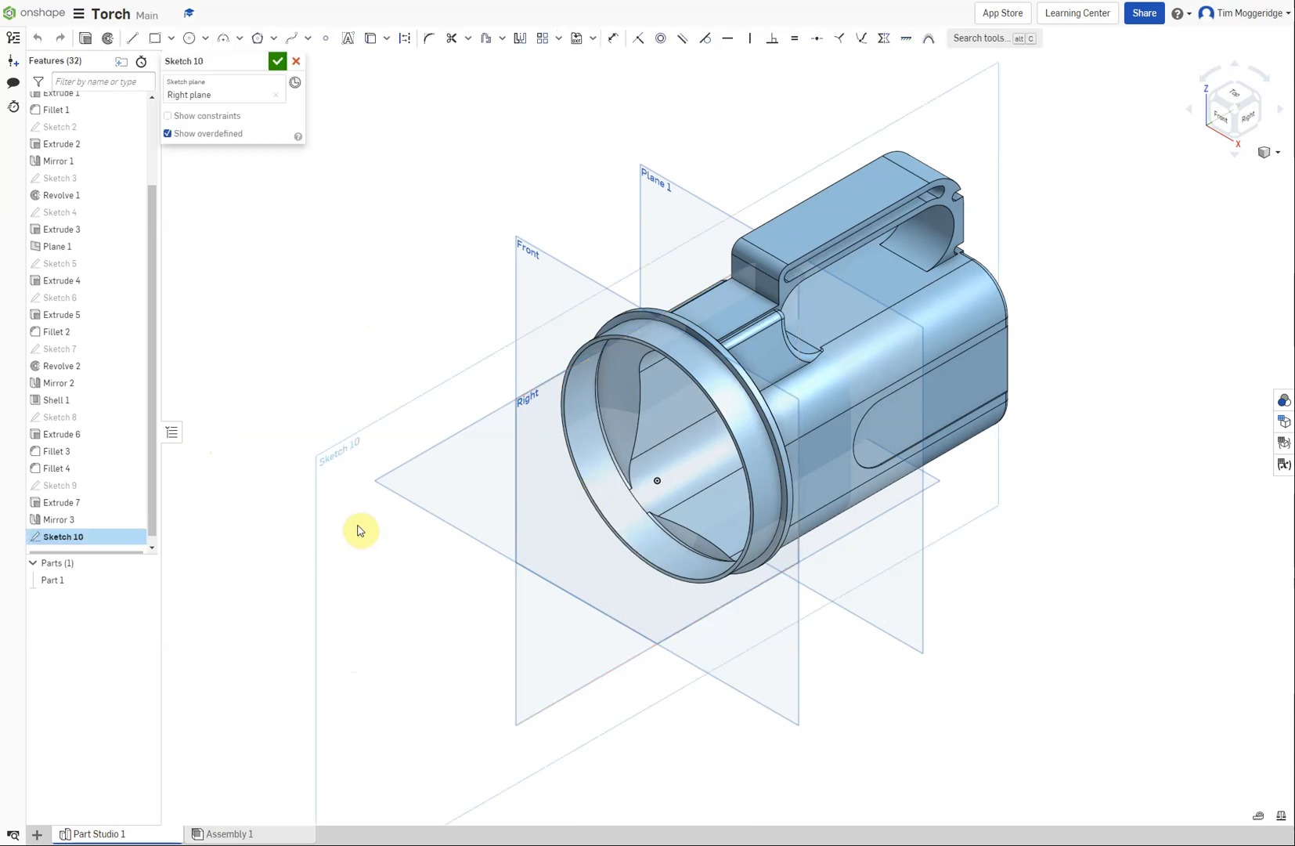
key(n)
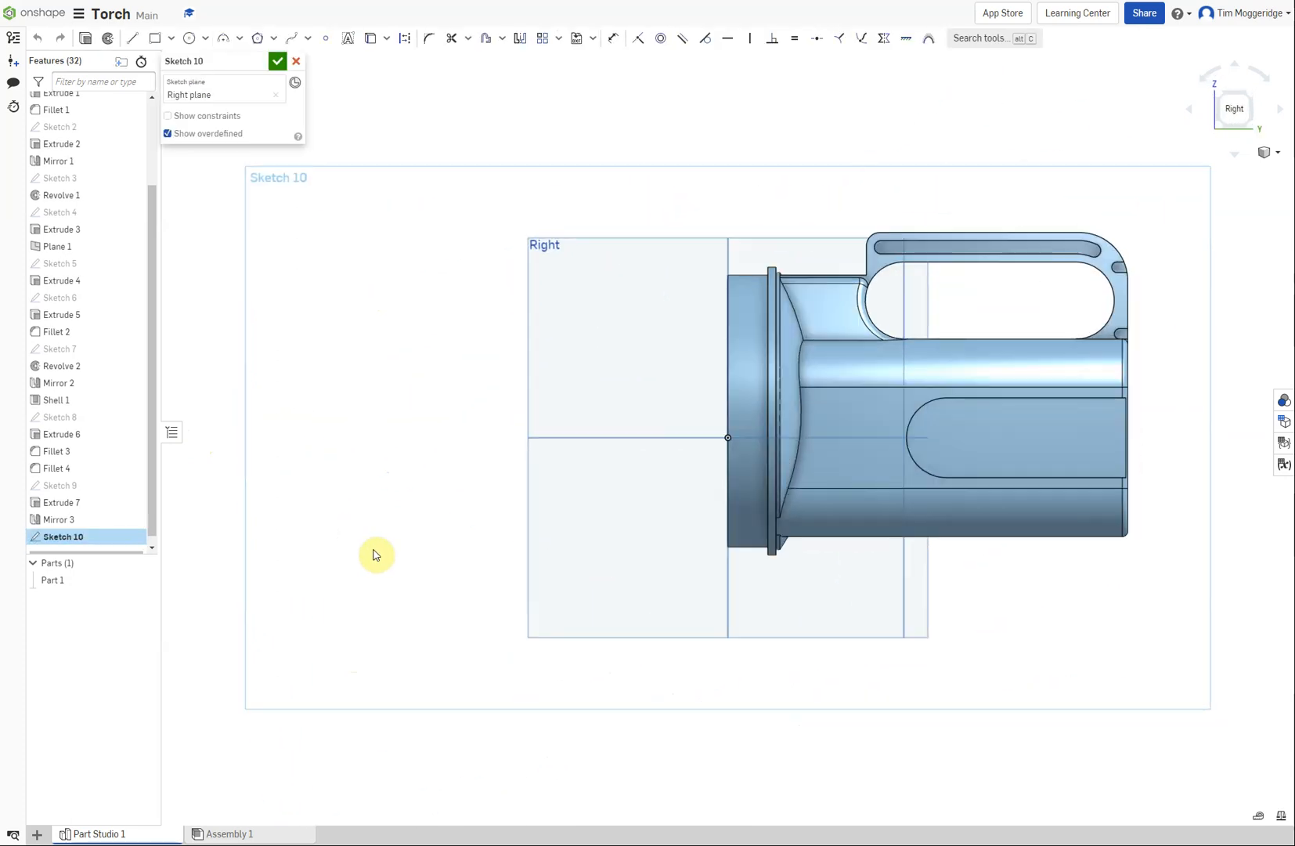
Draw connected lines starting near the handle's front lower corner: about 15 mm up, 5 mm forward, a short drop, and about 25 mm forward
scroll(897, 273, up, 3)
scroll(890, 249, up, 3)
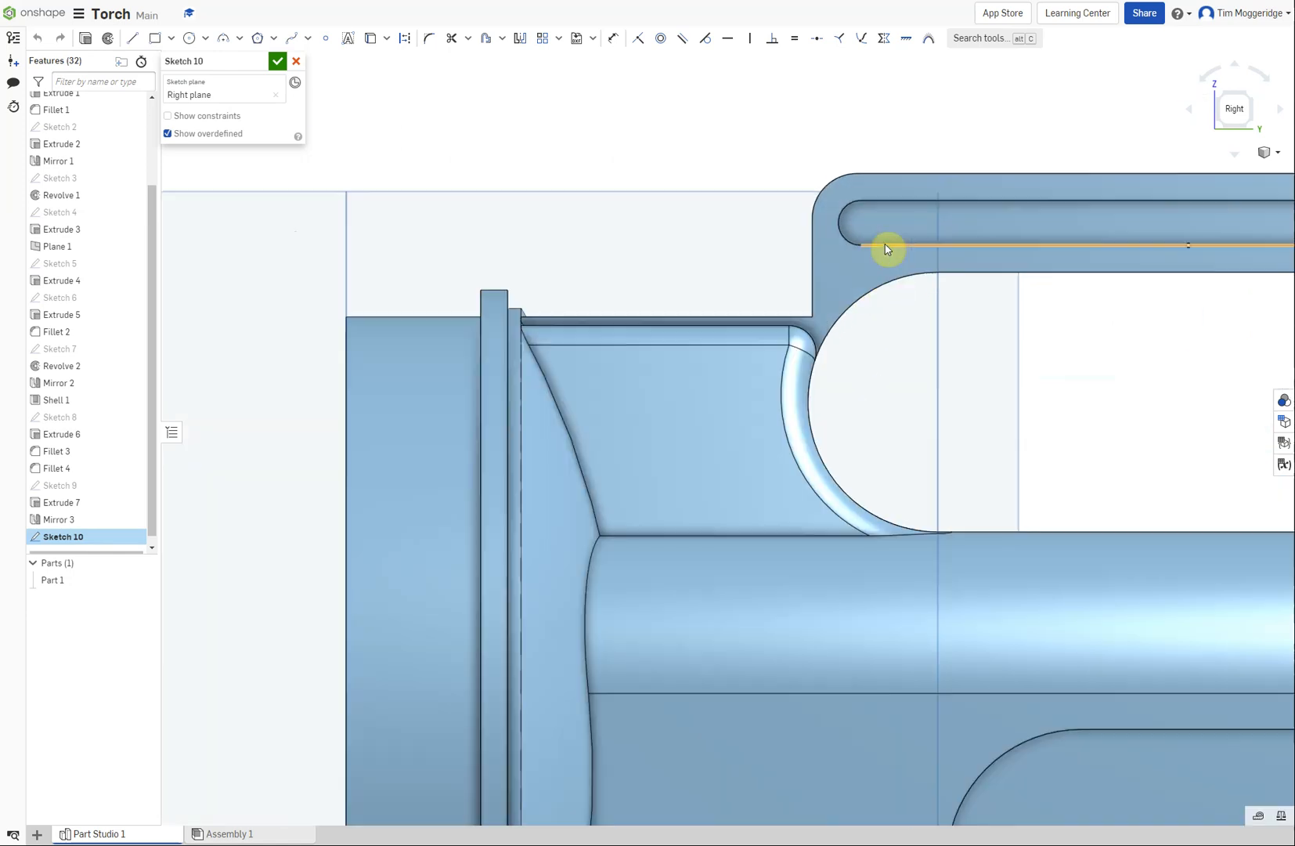
scroll(742, 102, up, 1)
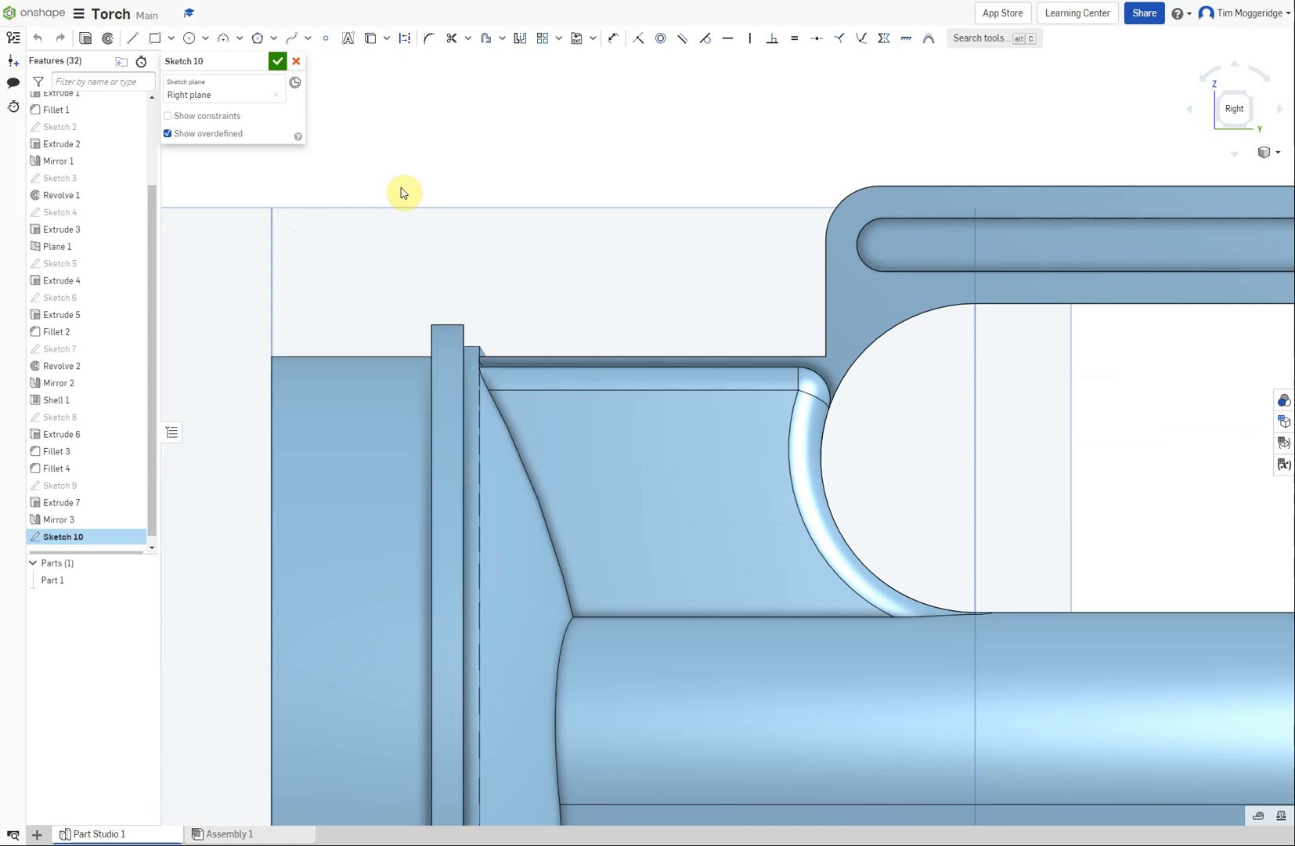
click(137, 40)
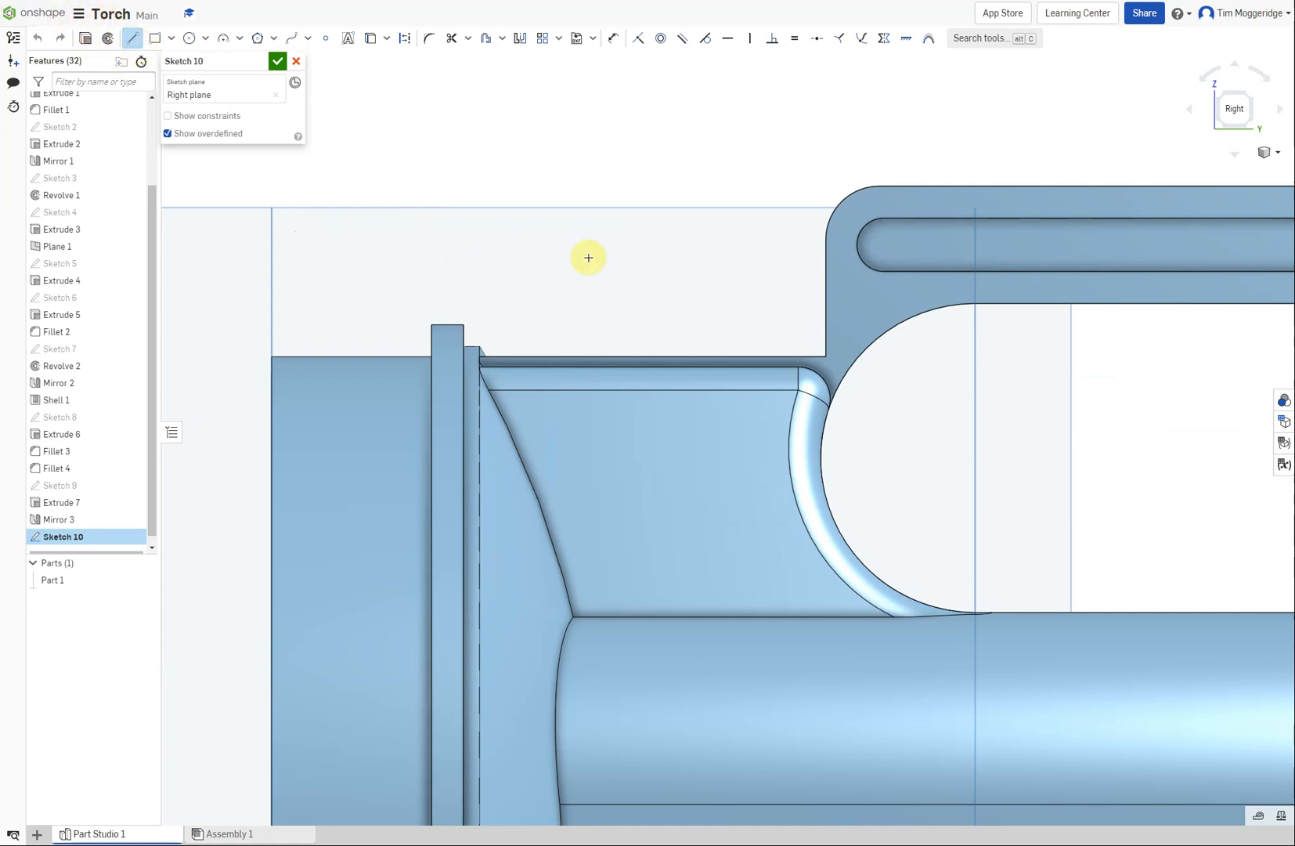
click(813, 350)
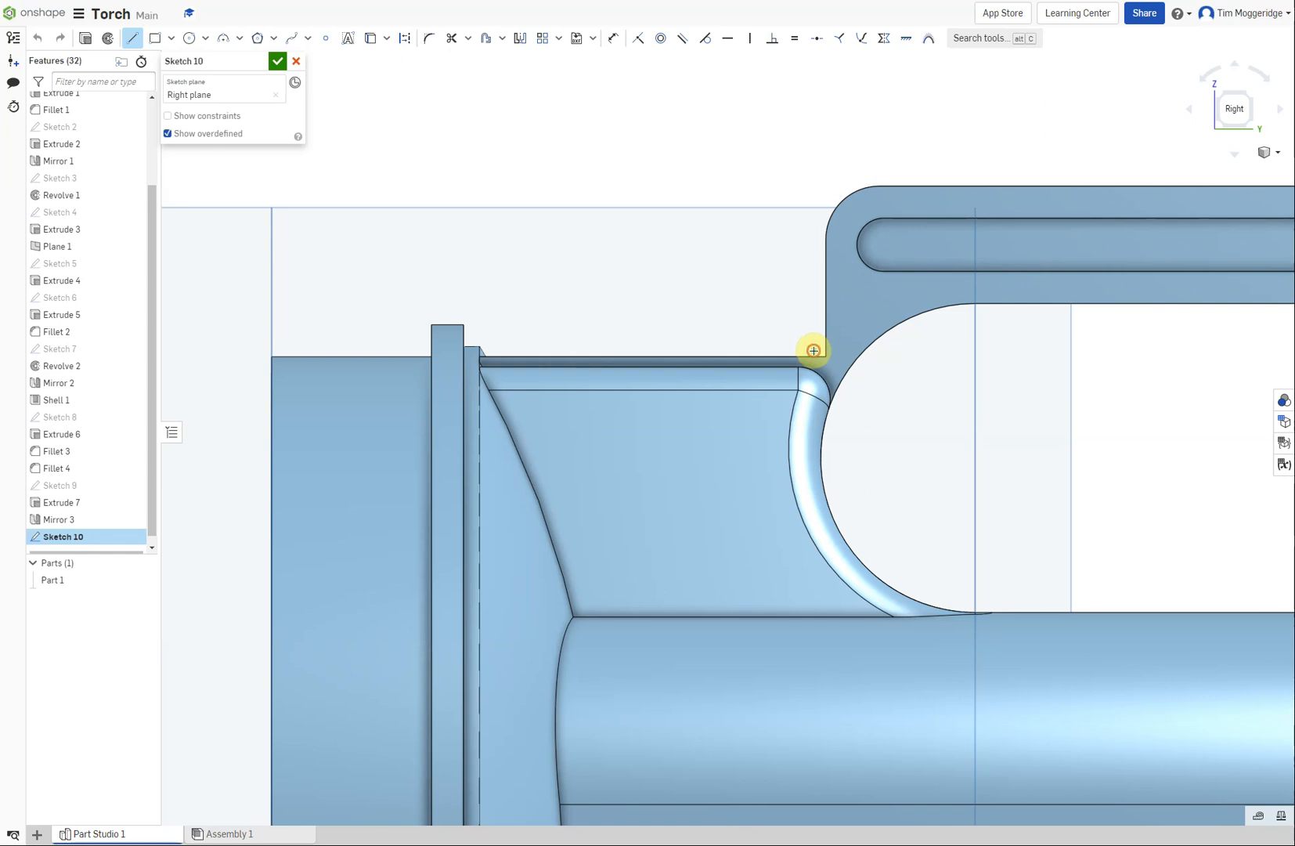
click(812, 192)
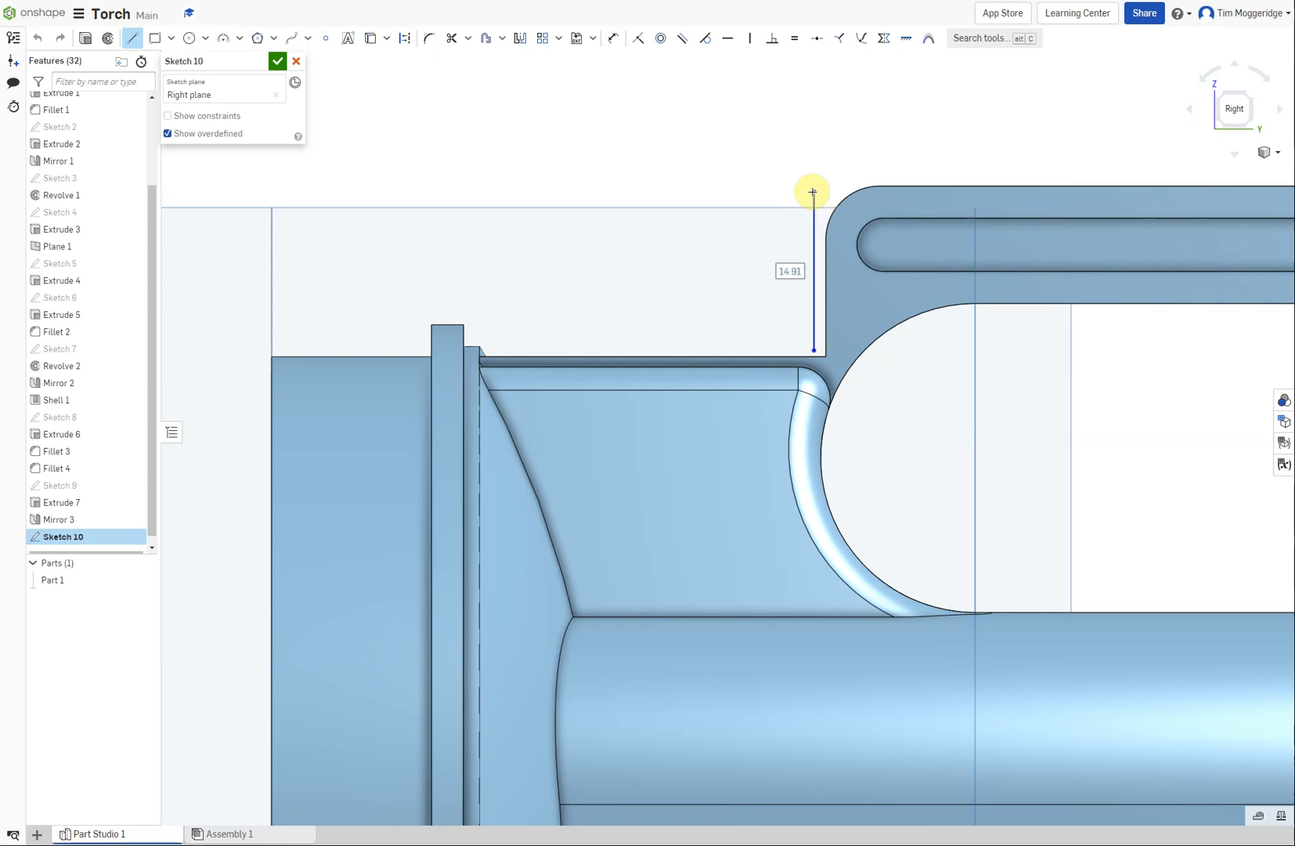
click(760, 189)
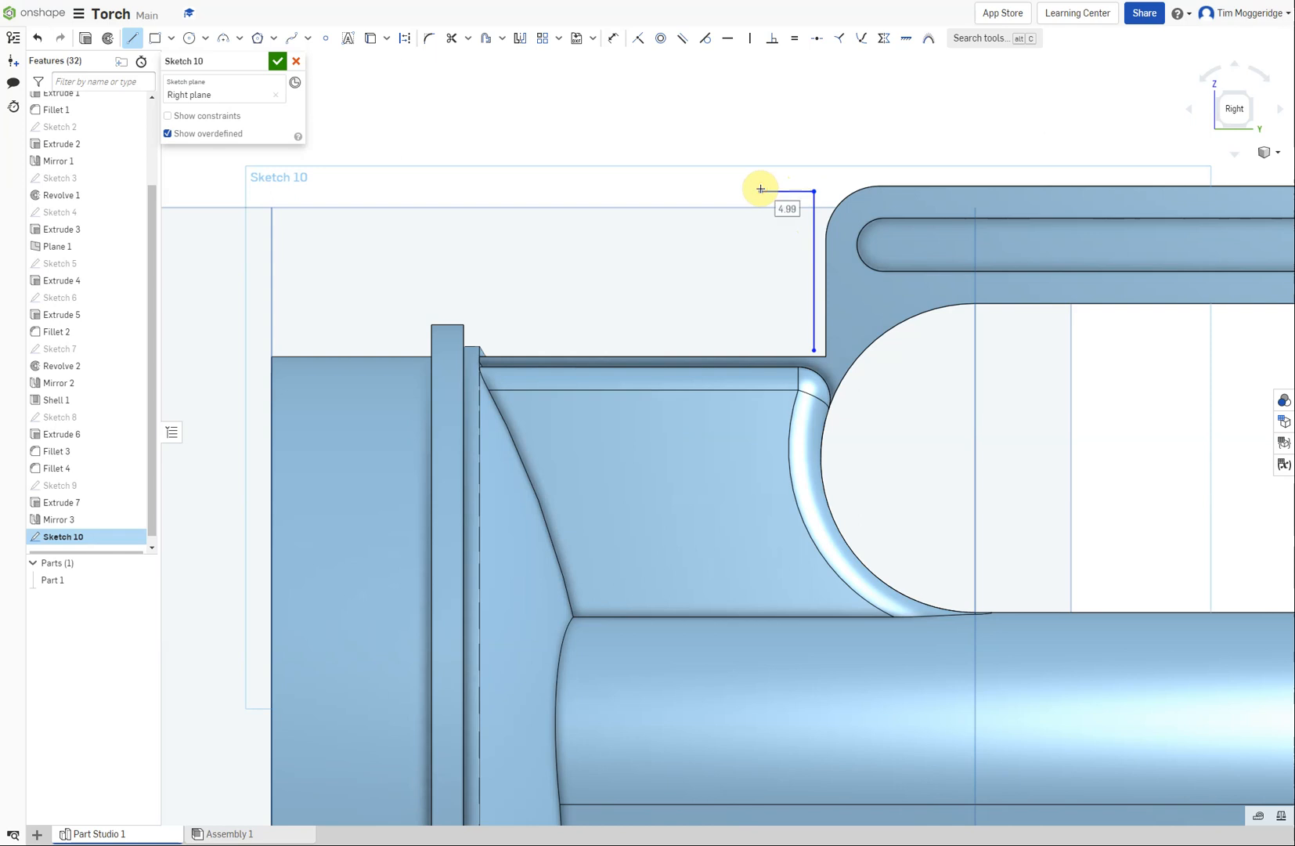
click(762, 237)
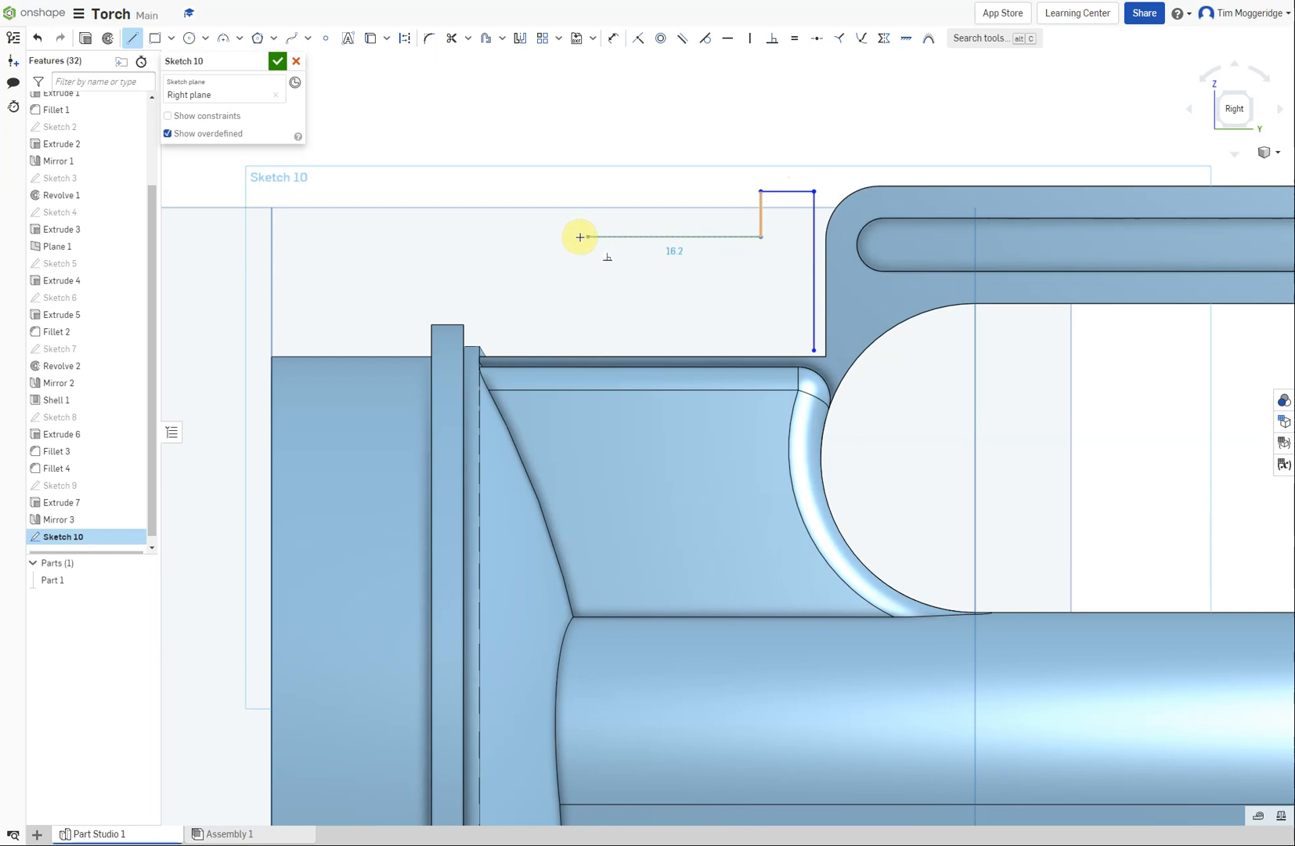
click(492, 237)
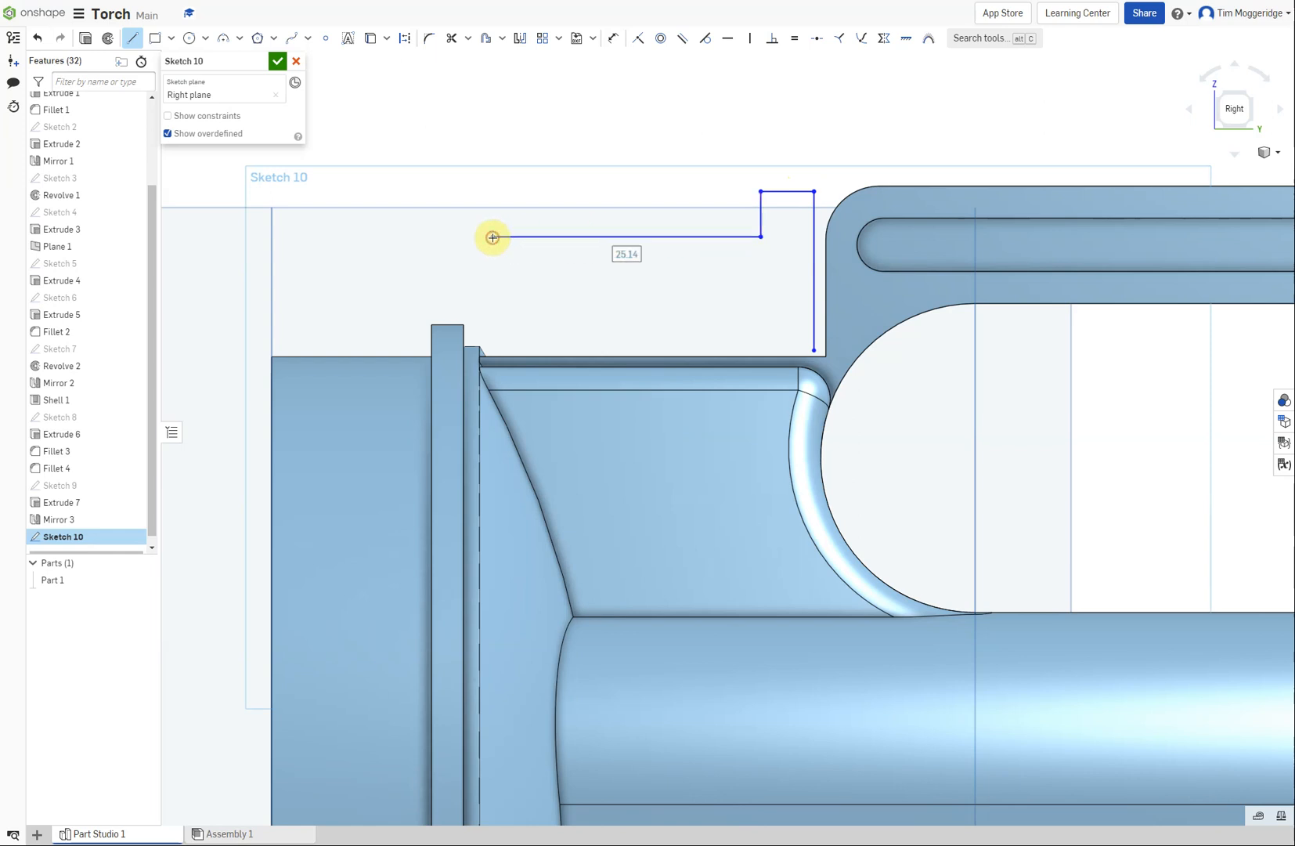
Continue the open profile with an 11 mm forward-down slope, about 7.5 mm up, a short line forward, and about 13.3 mm down
click(386, 285)
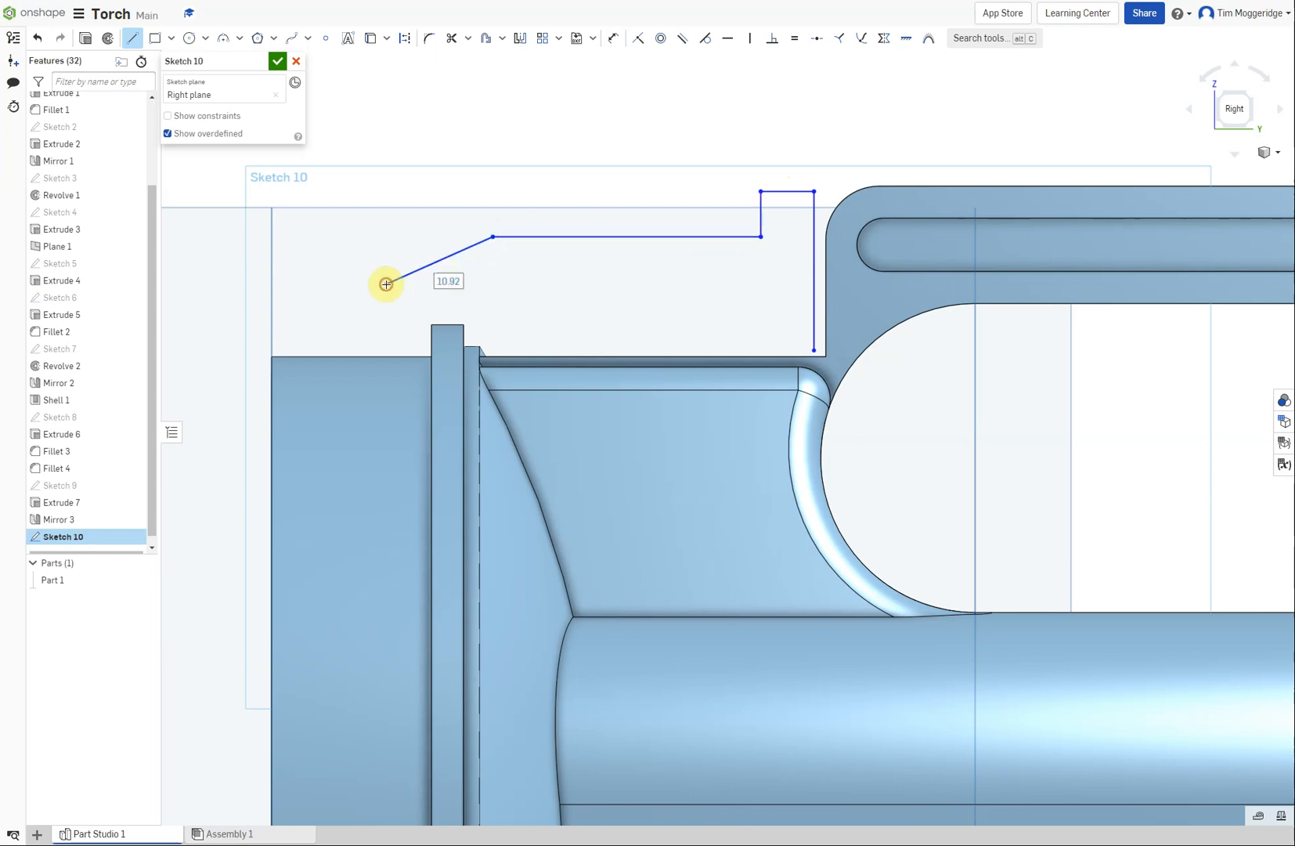
click(385, 205)
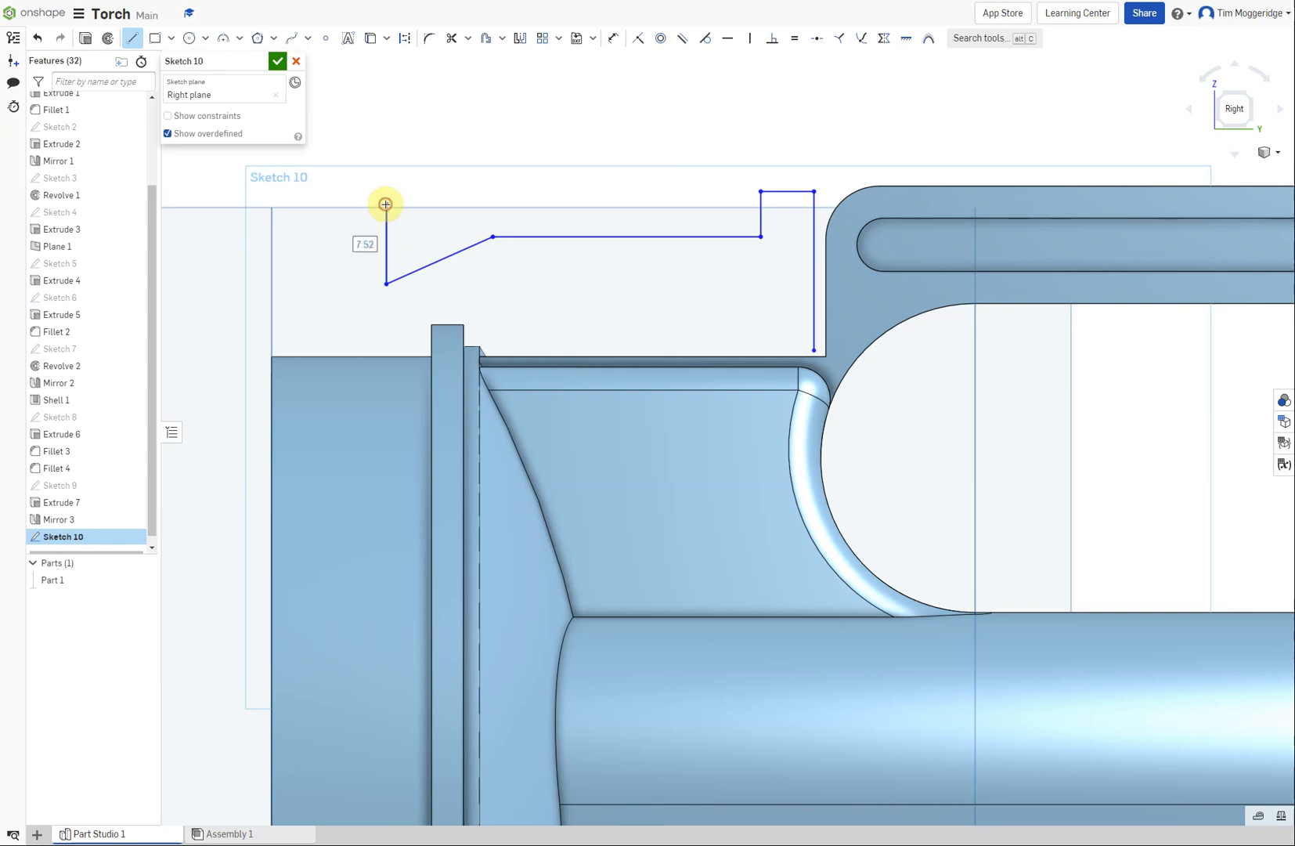
click(334, 204)
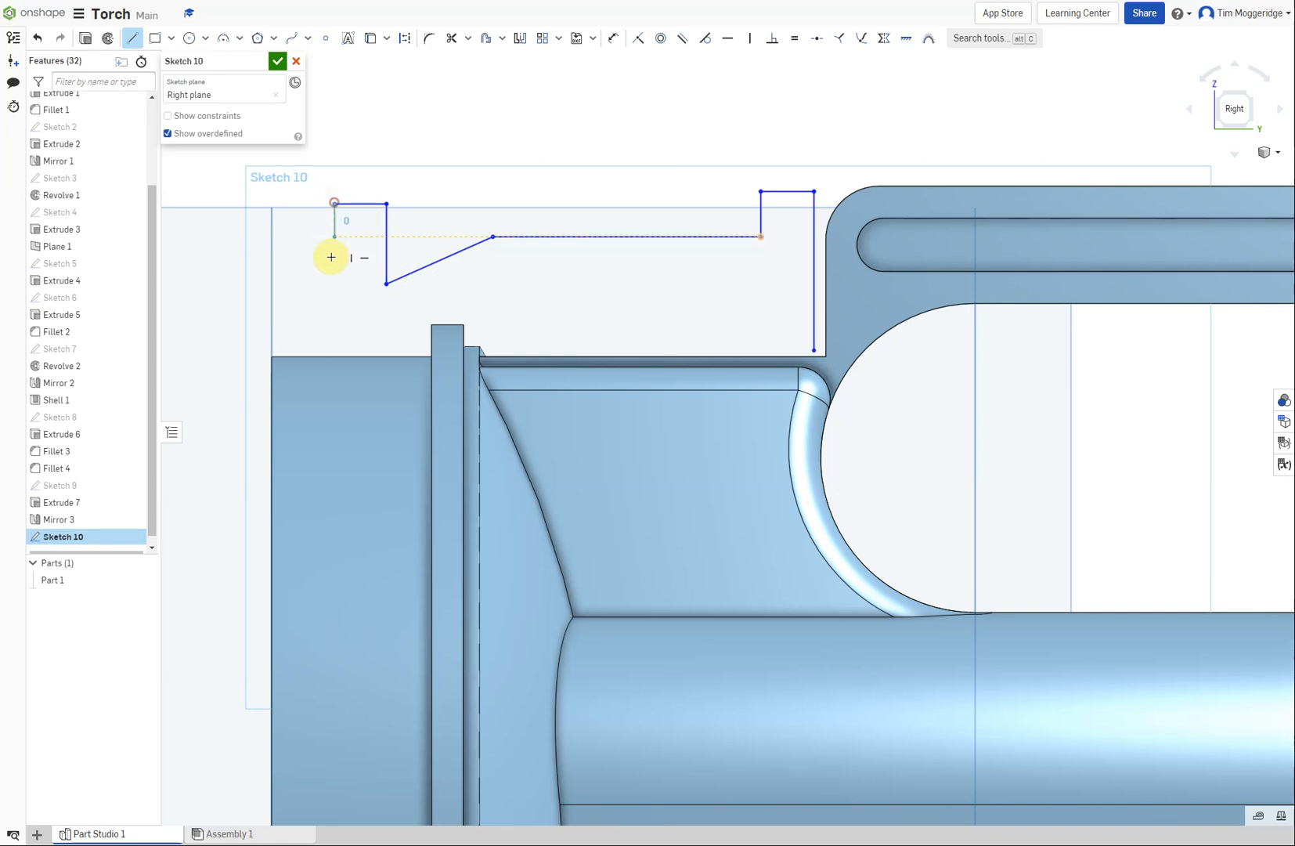
click(337, 345)
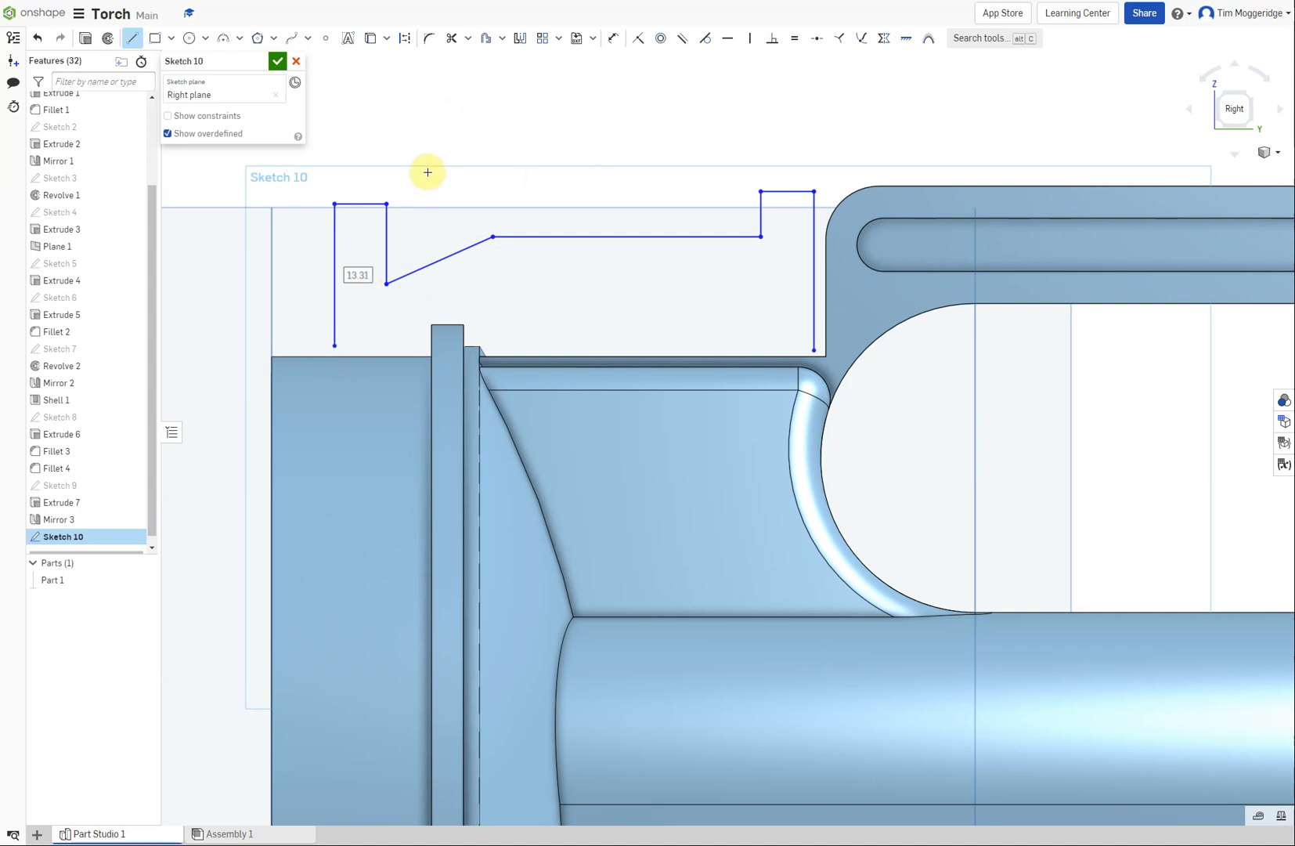
Make the rear vertical line's lower endpoint coincident with the corner where the handle's front edge meets the body
click(639, 41)
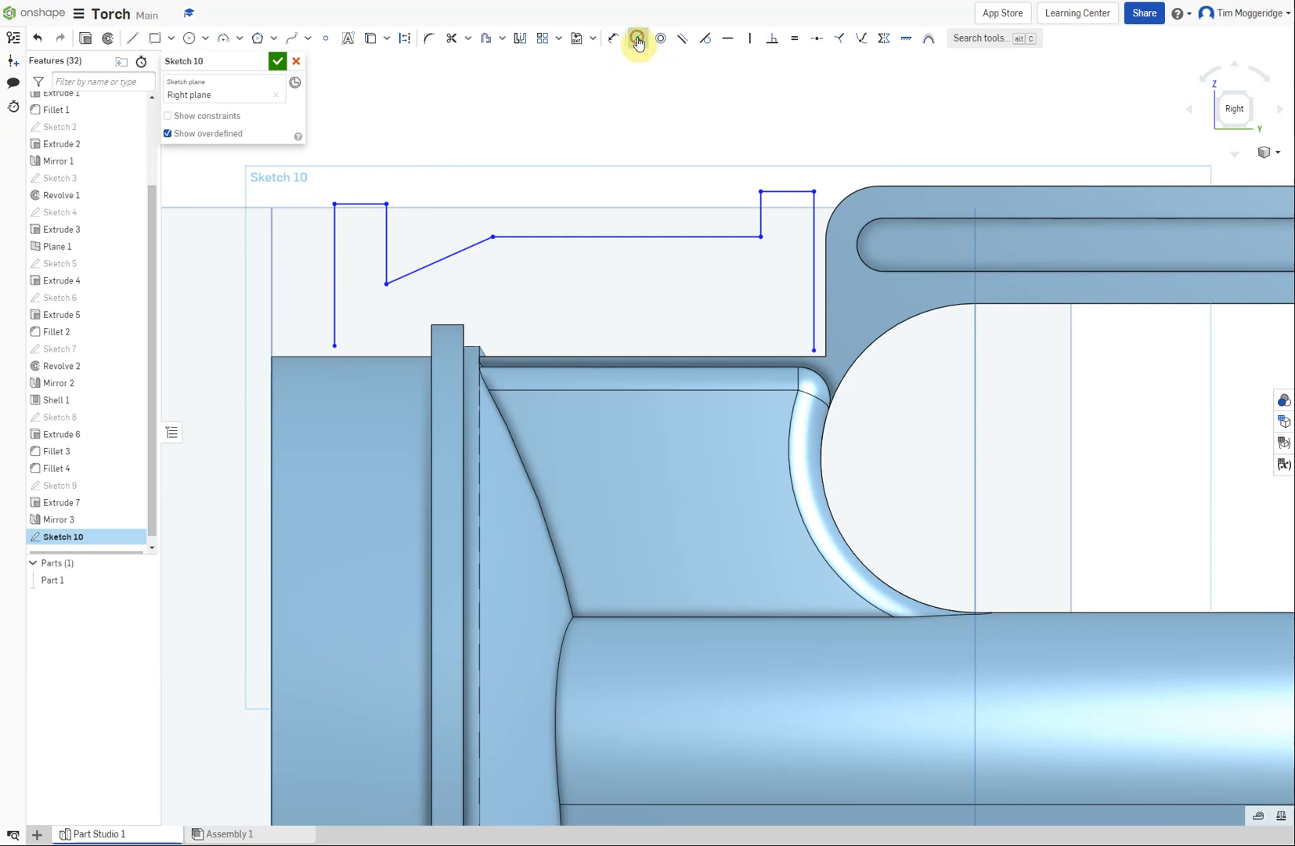
click(812, 350)
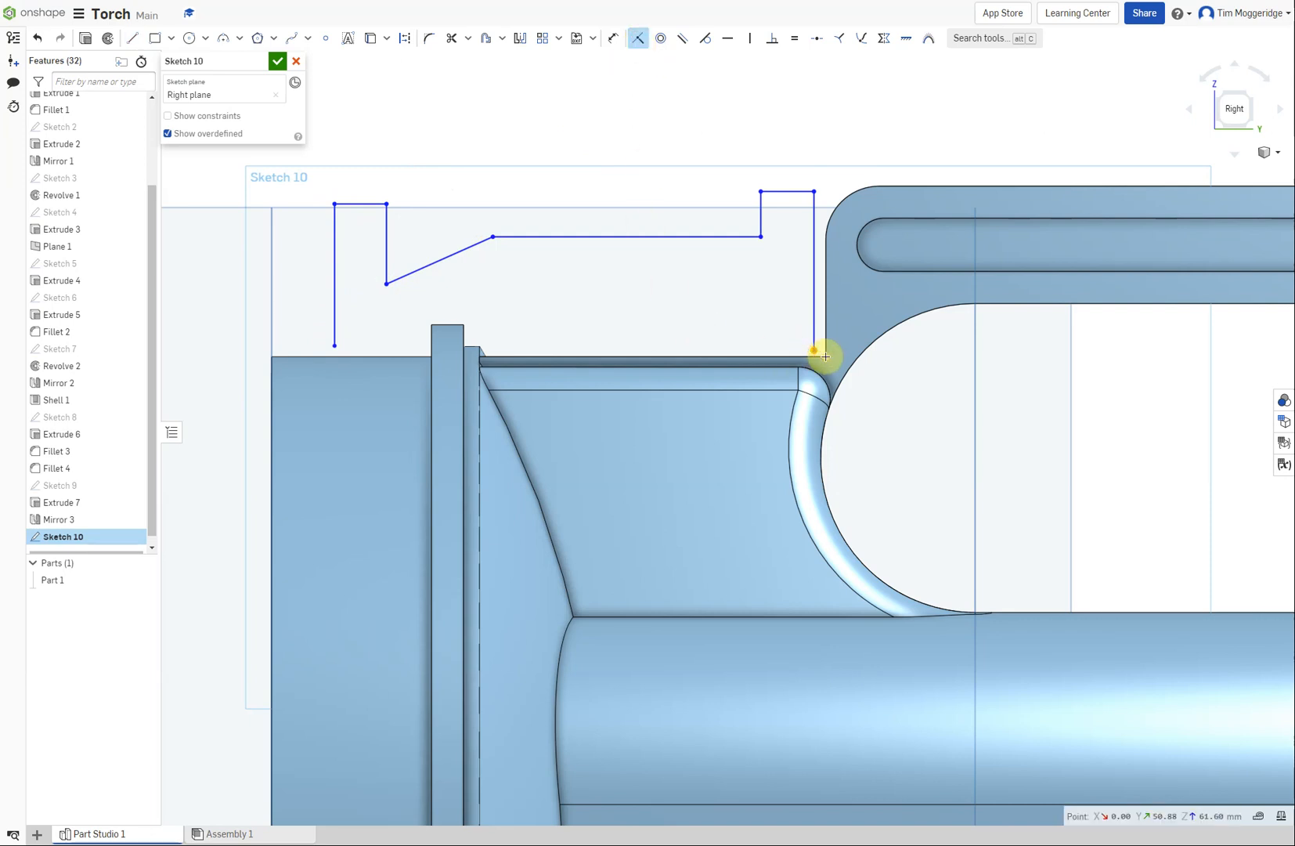
click(825, 357)
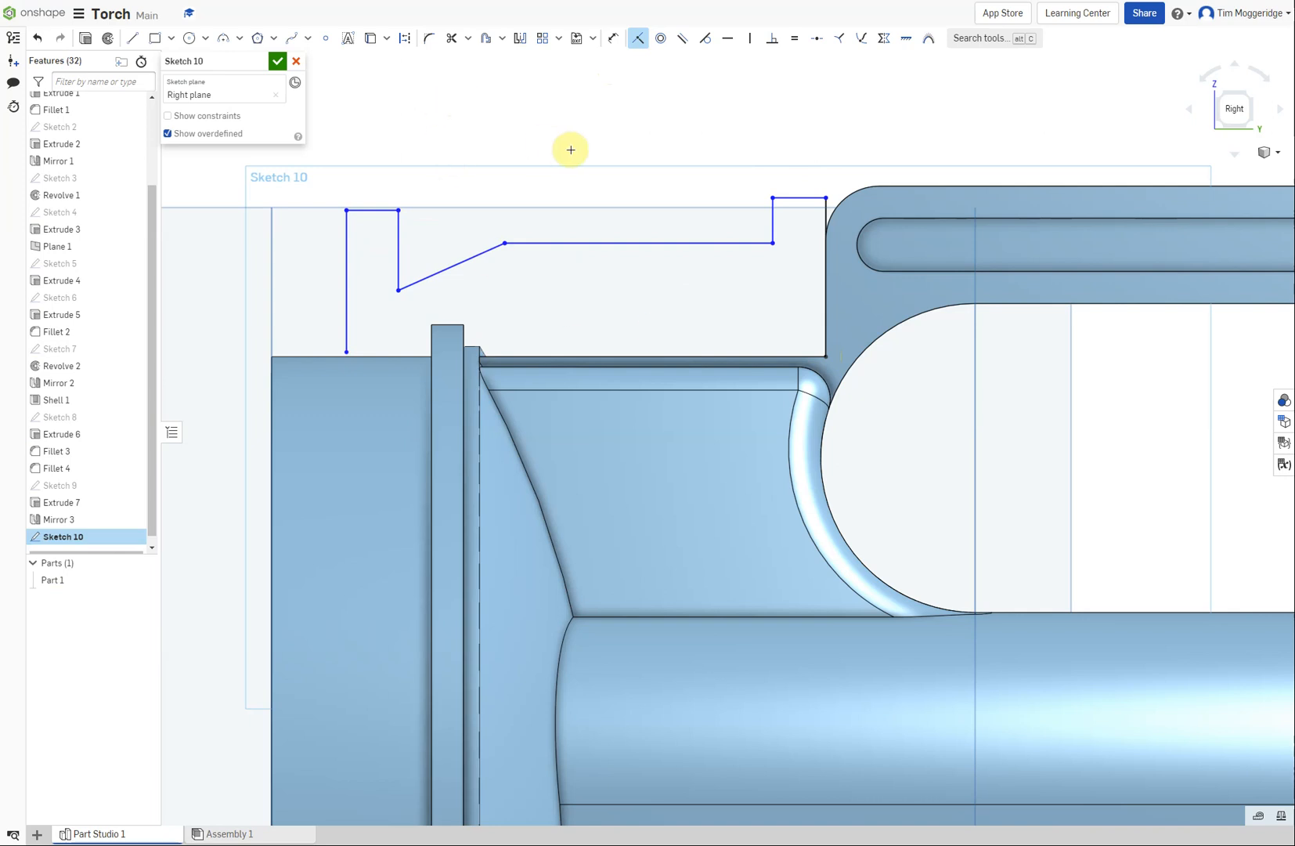
Dimension the vertical line along the handle to 7.5 mm and the short horizontal line at its upper end to 4 mm
click(613, 38)
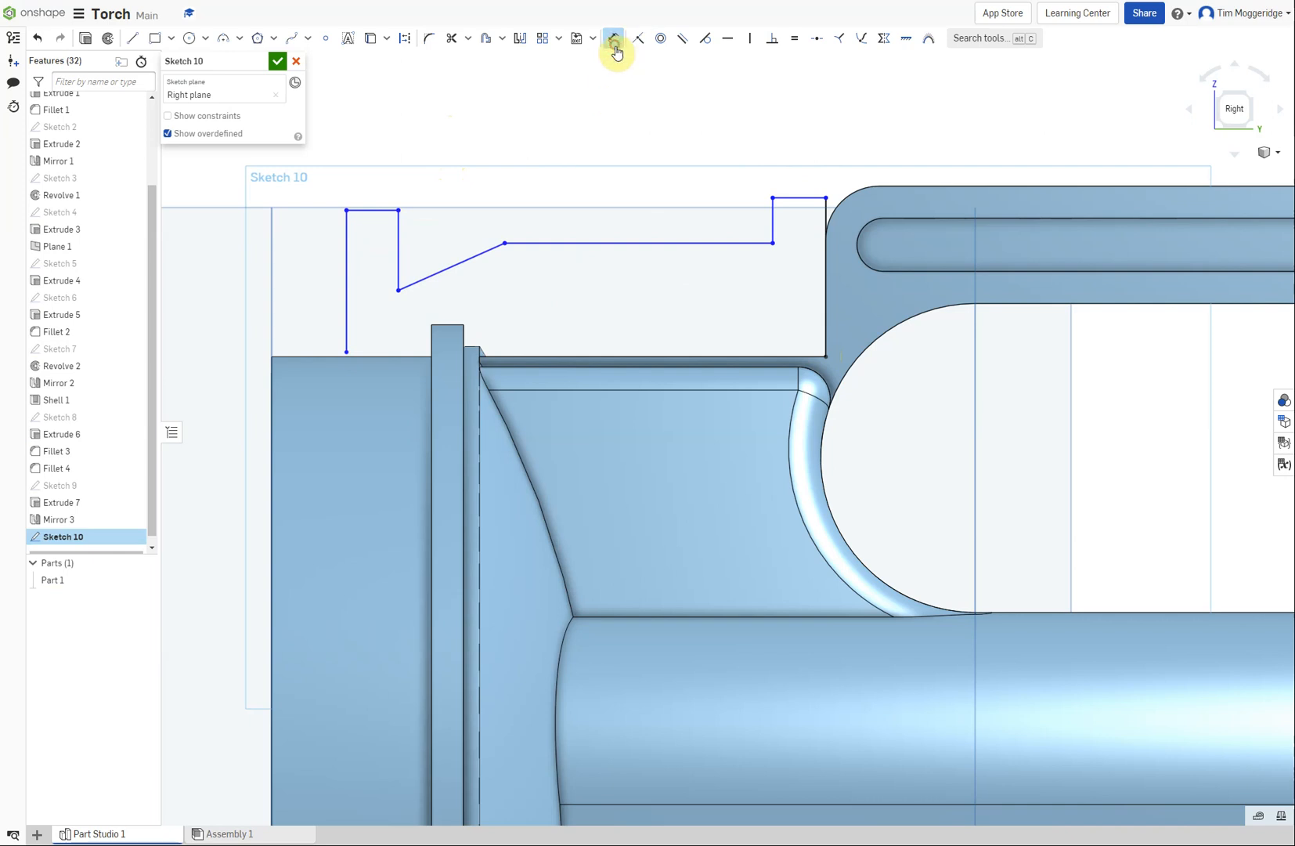
click(823, 283)
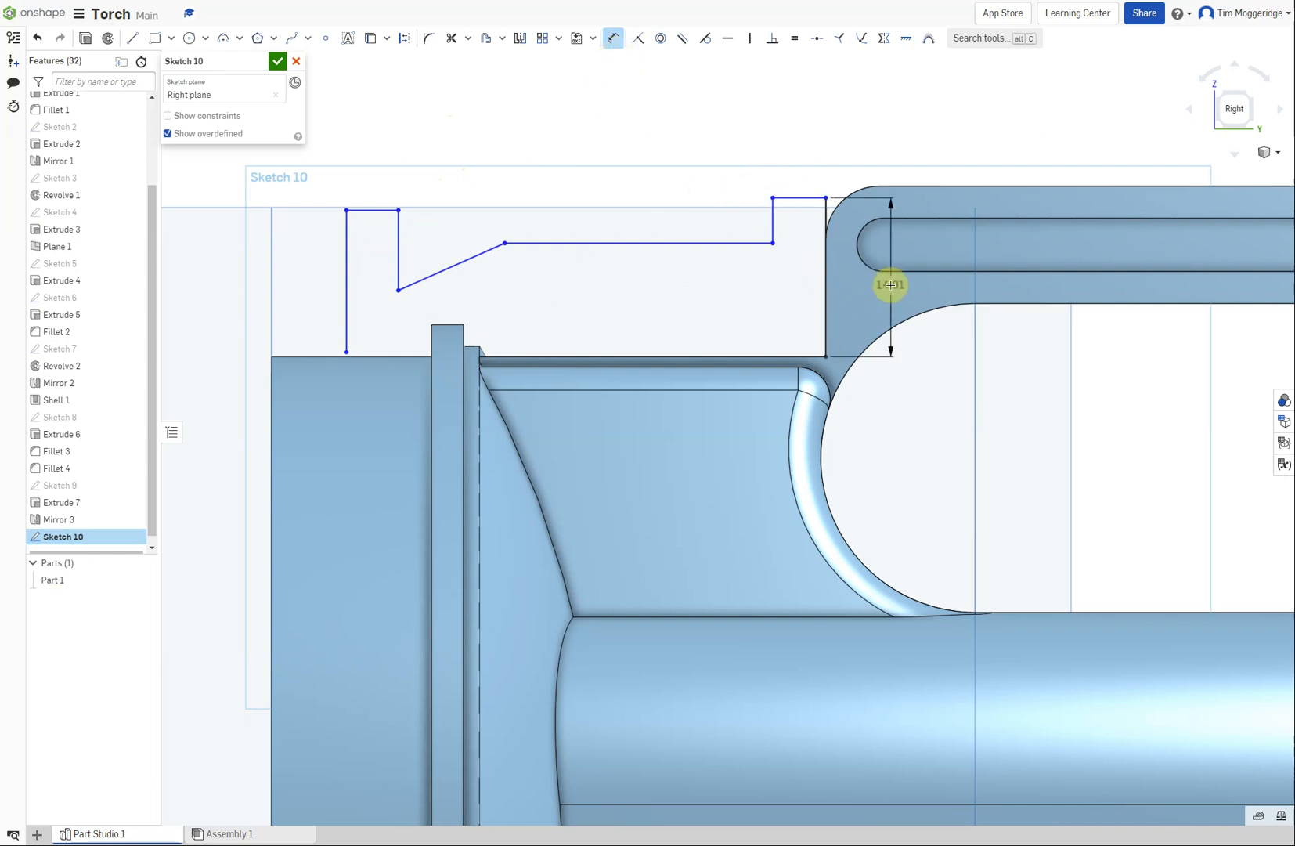
click(890, 285)
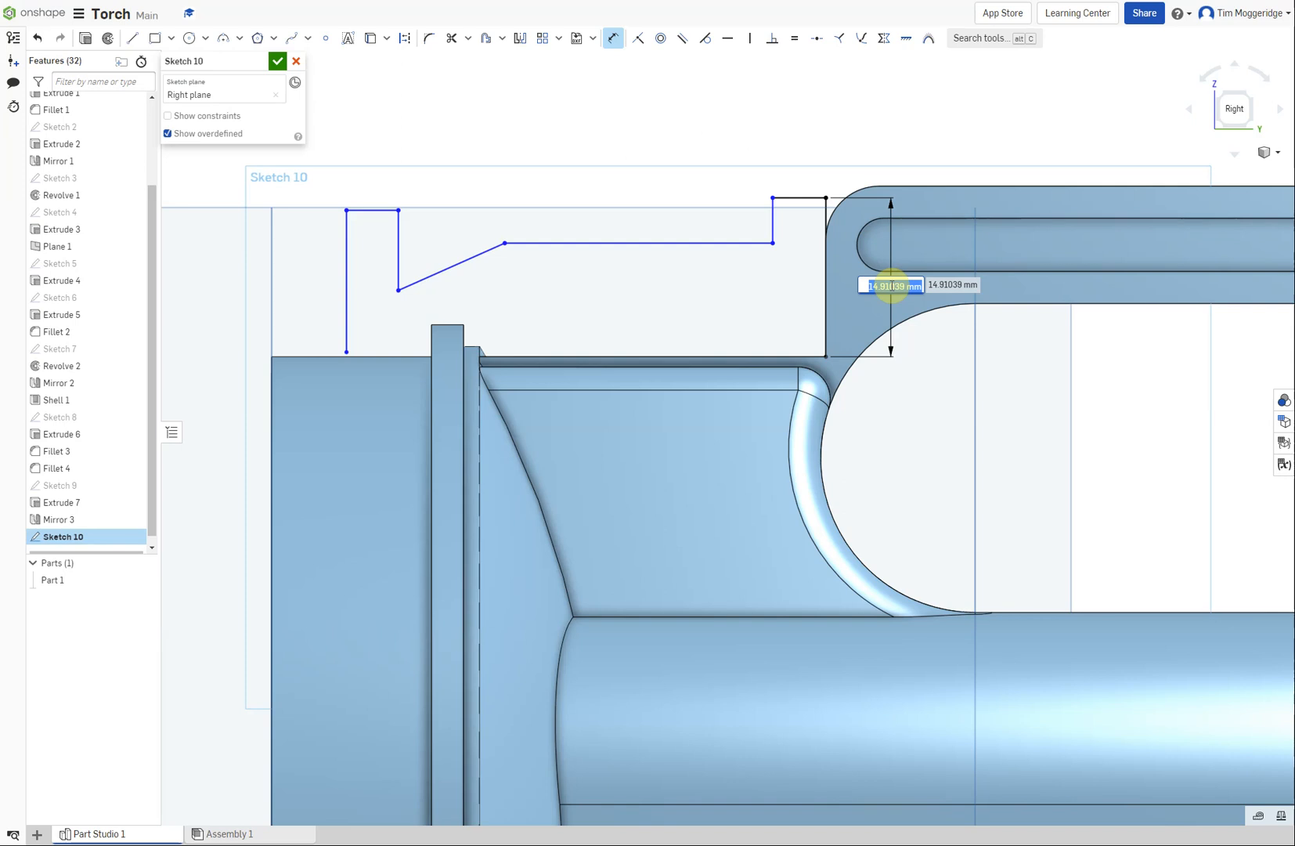
text(7.5)
key(Return)
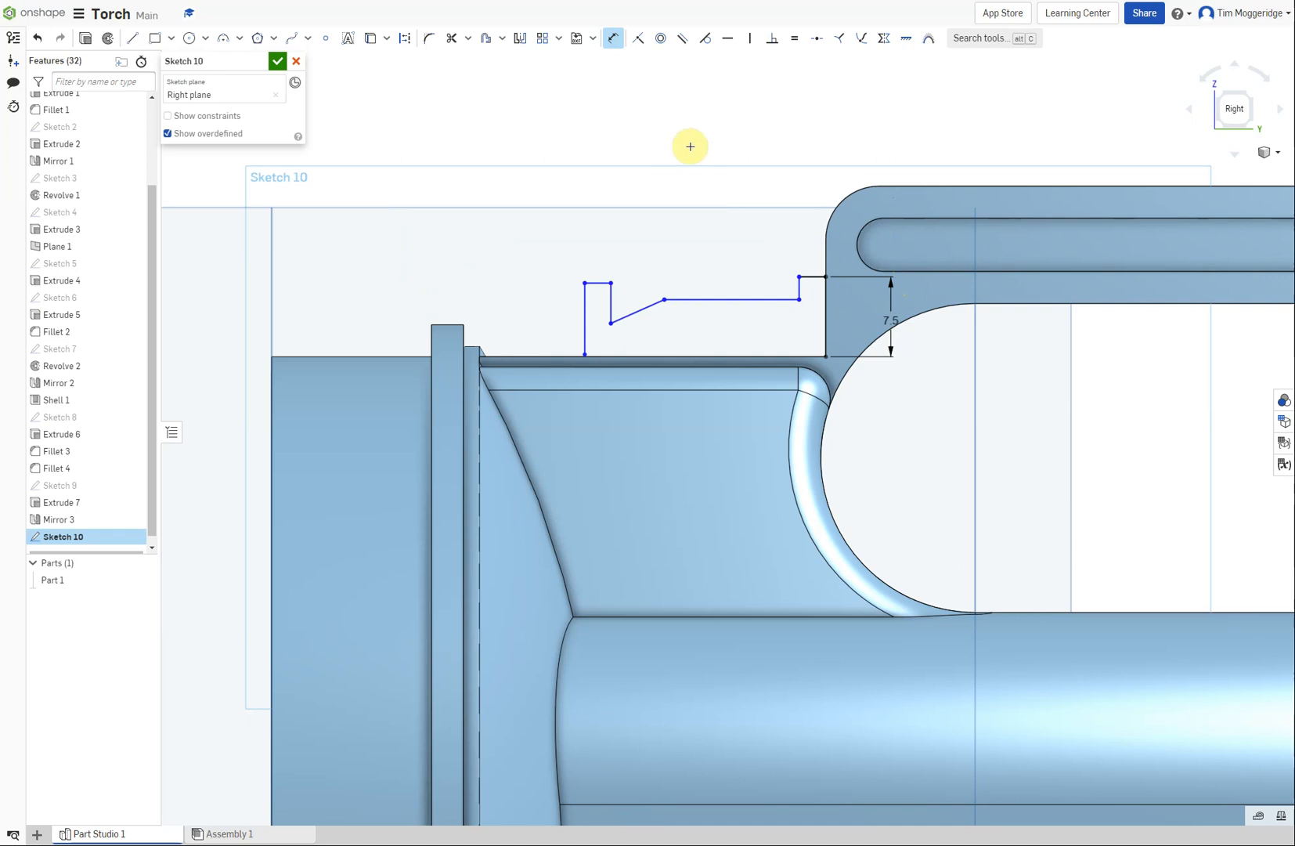
click(812, 262)
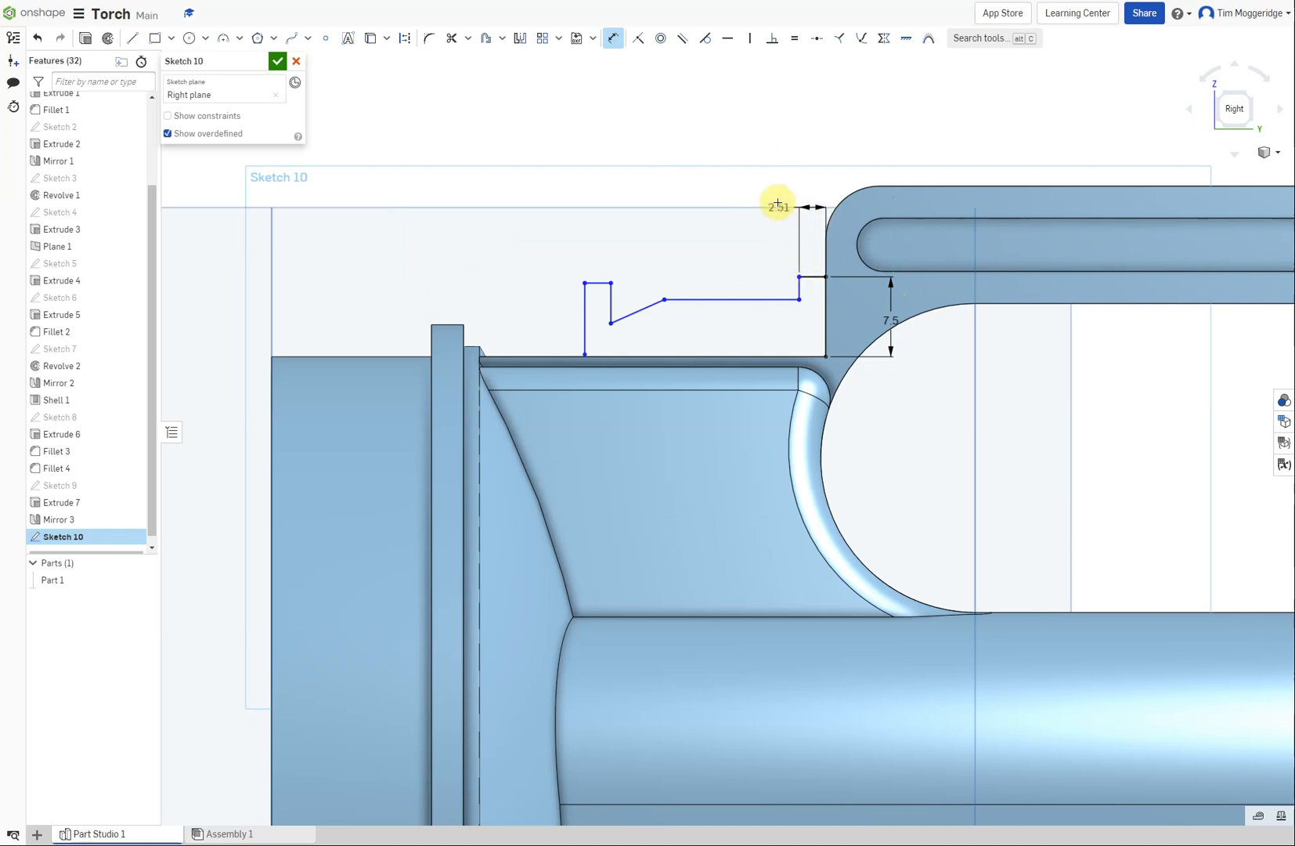
click(765, 182)
text(4)
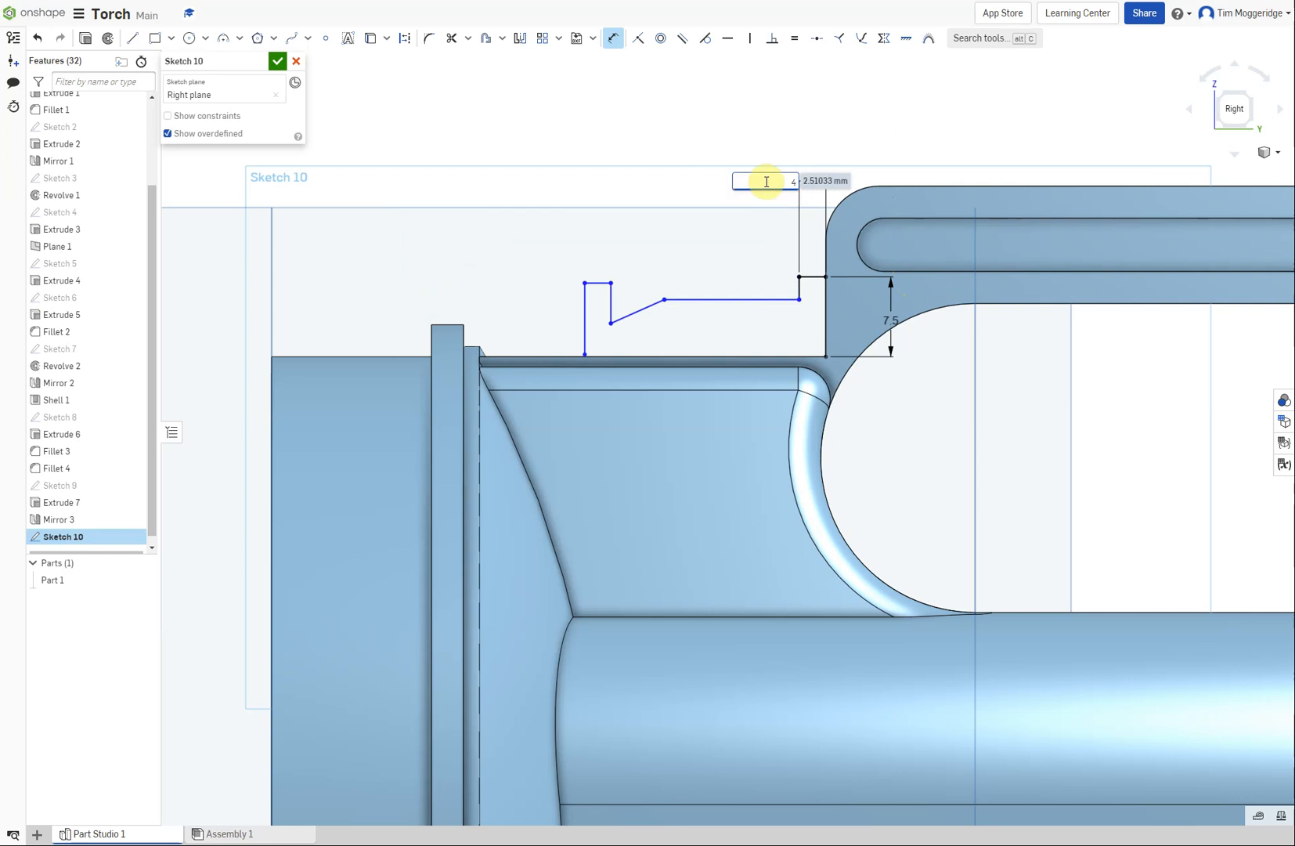
key(Return)
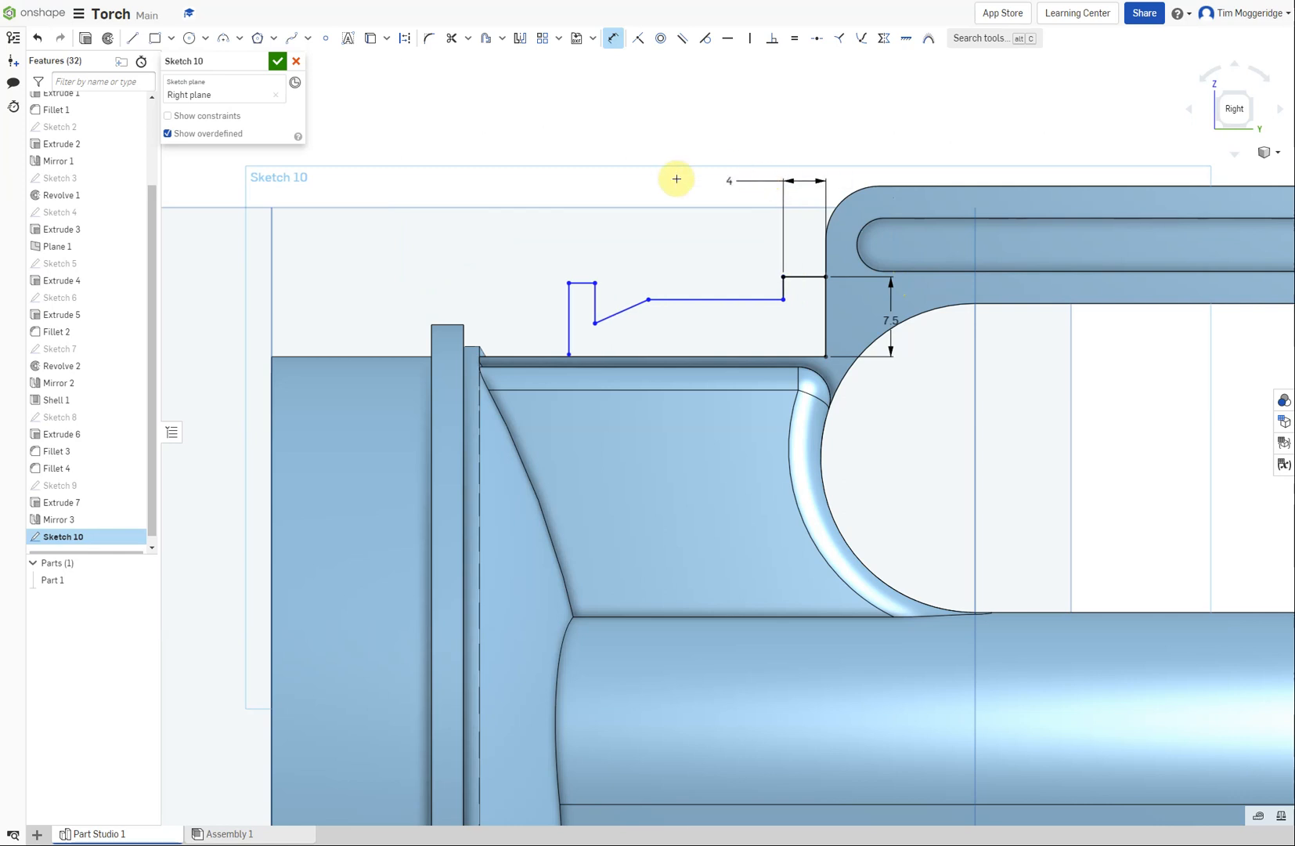
Dimension the profile's long horizontal line to 20 mm and the short horizontal line at its front end to 2 mm
click(709, 300)
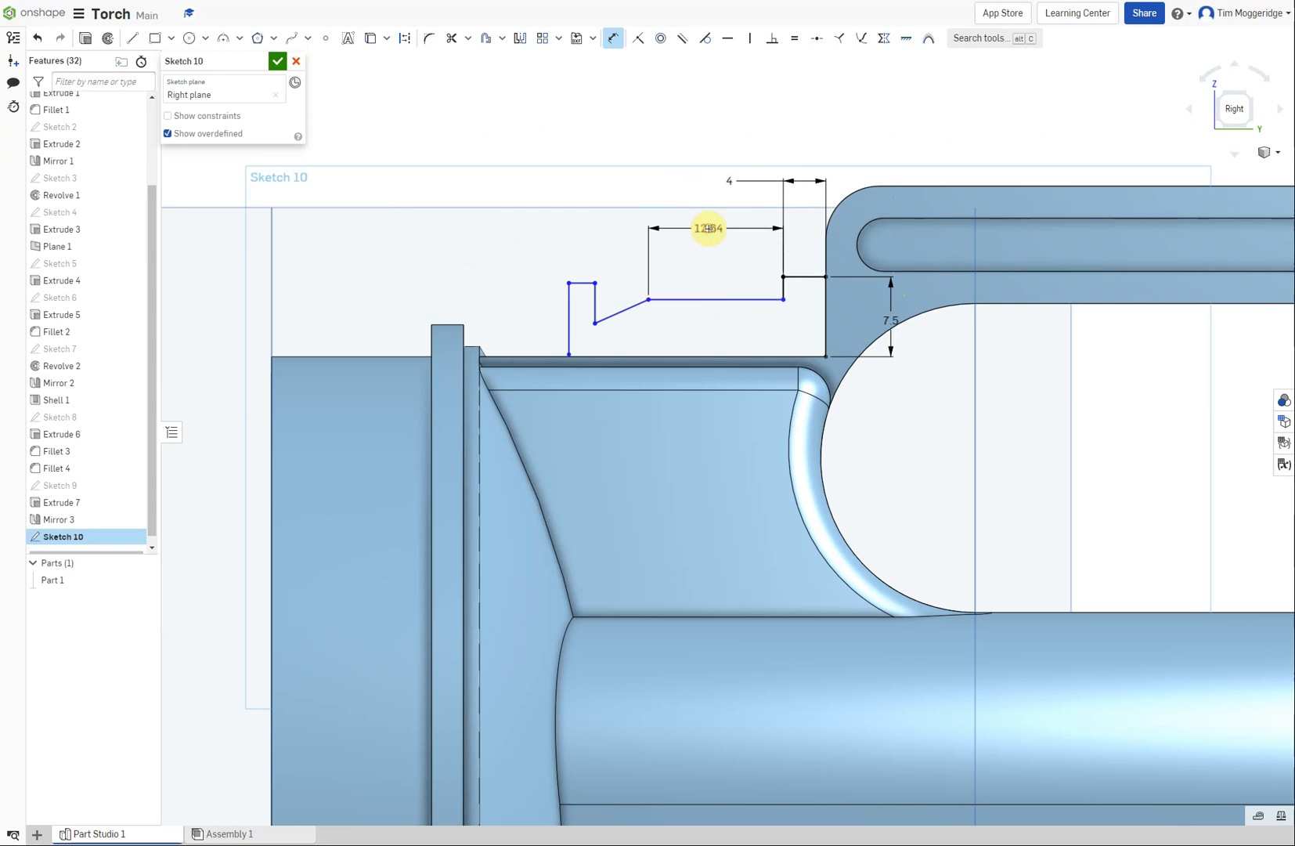
click(709, 228)
text(20)
key(Return)
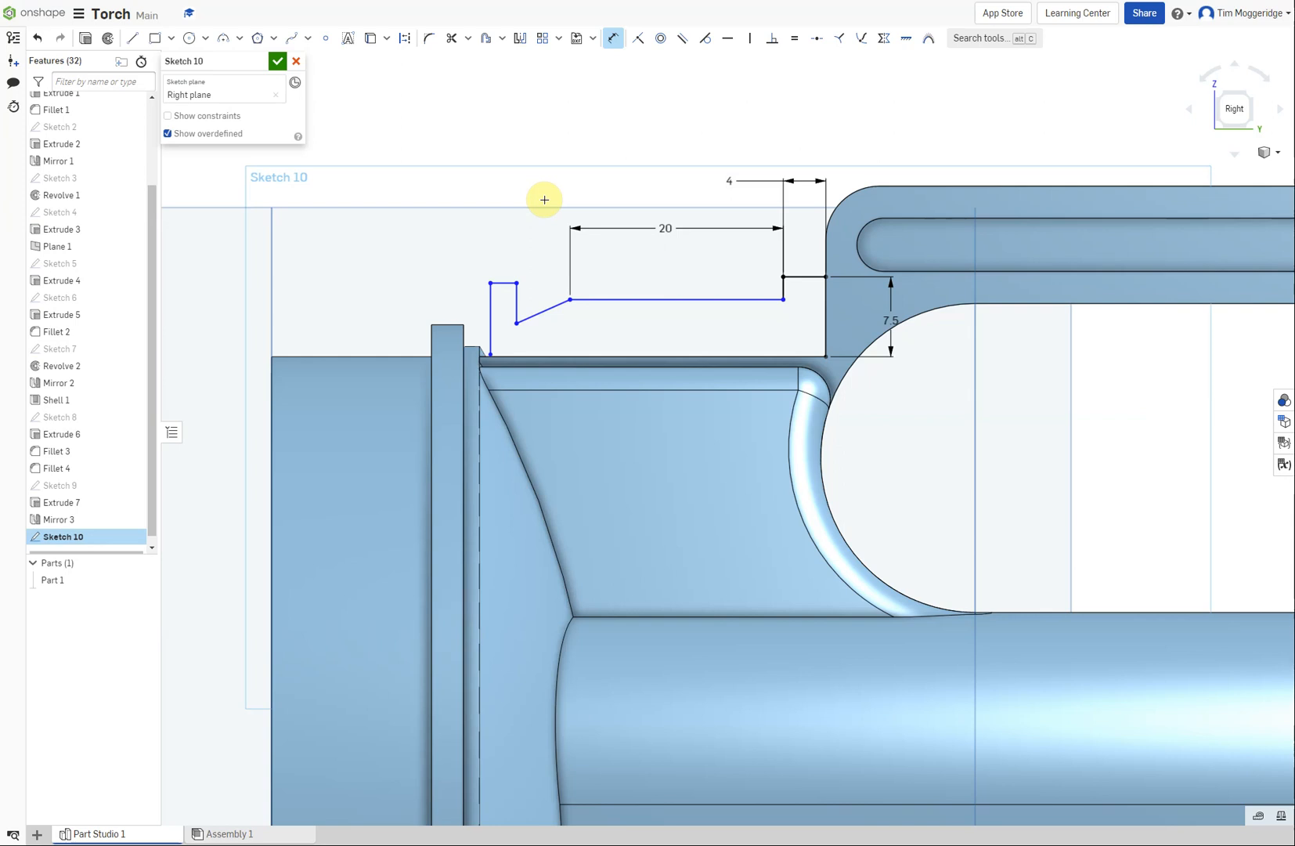
click(505, 282)
click(509, 233)
text(2)
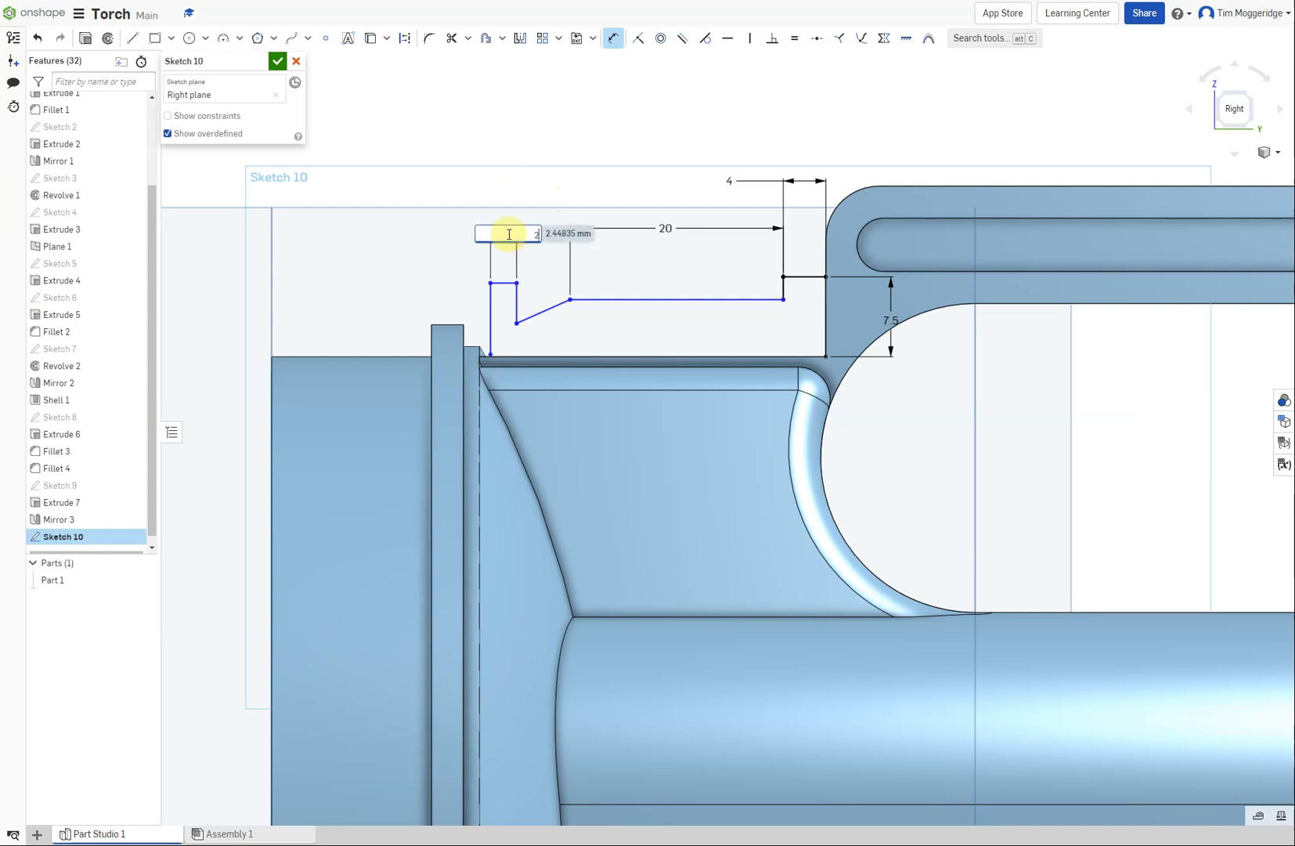
key(Return)
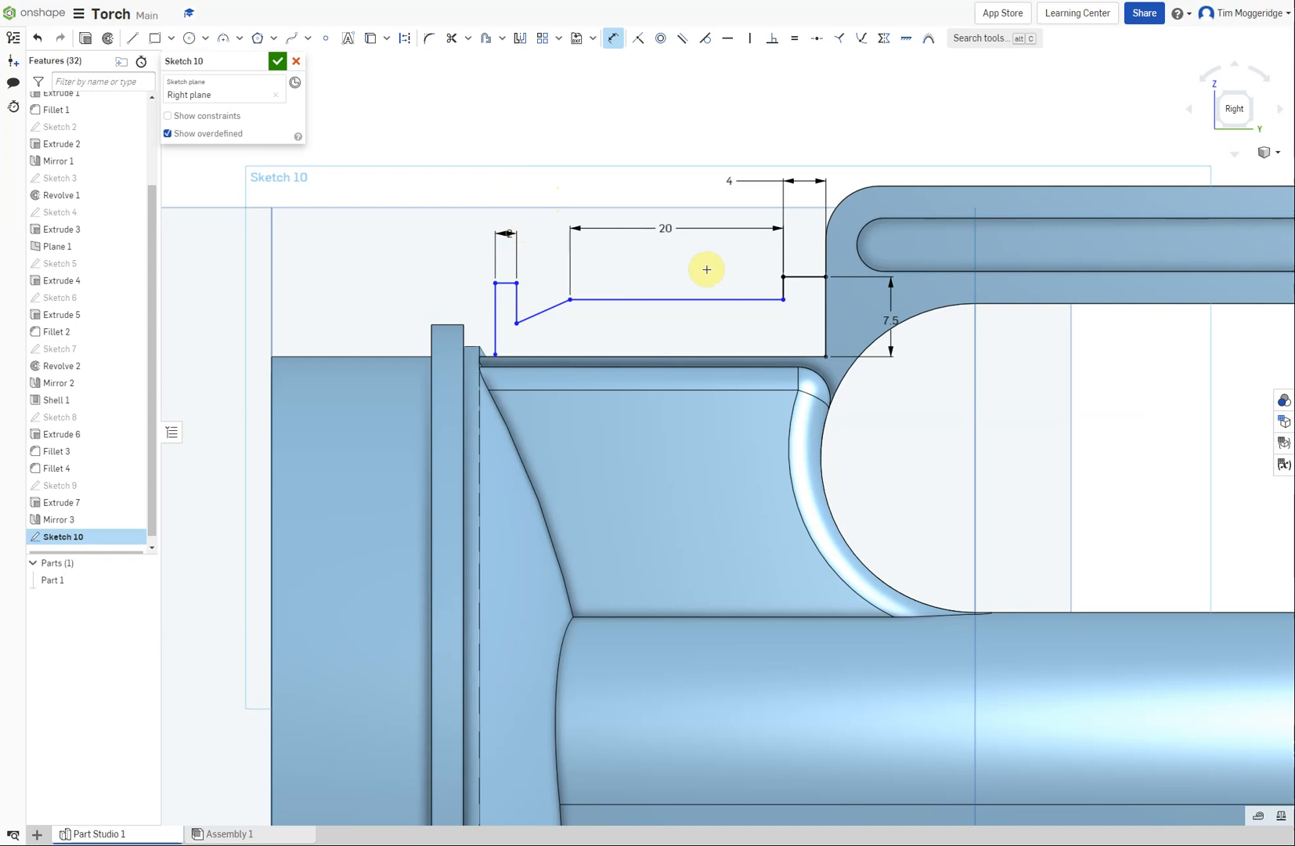
Dimension the short vertical line of the rear step to 2.5 mm and the vertical line between the front tab and slope to 2 mm
click(785, 291)
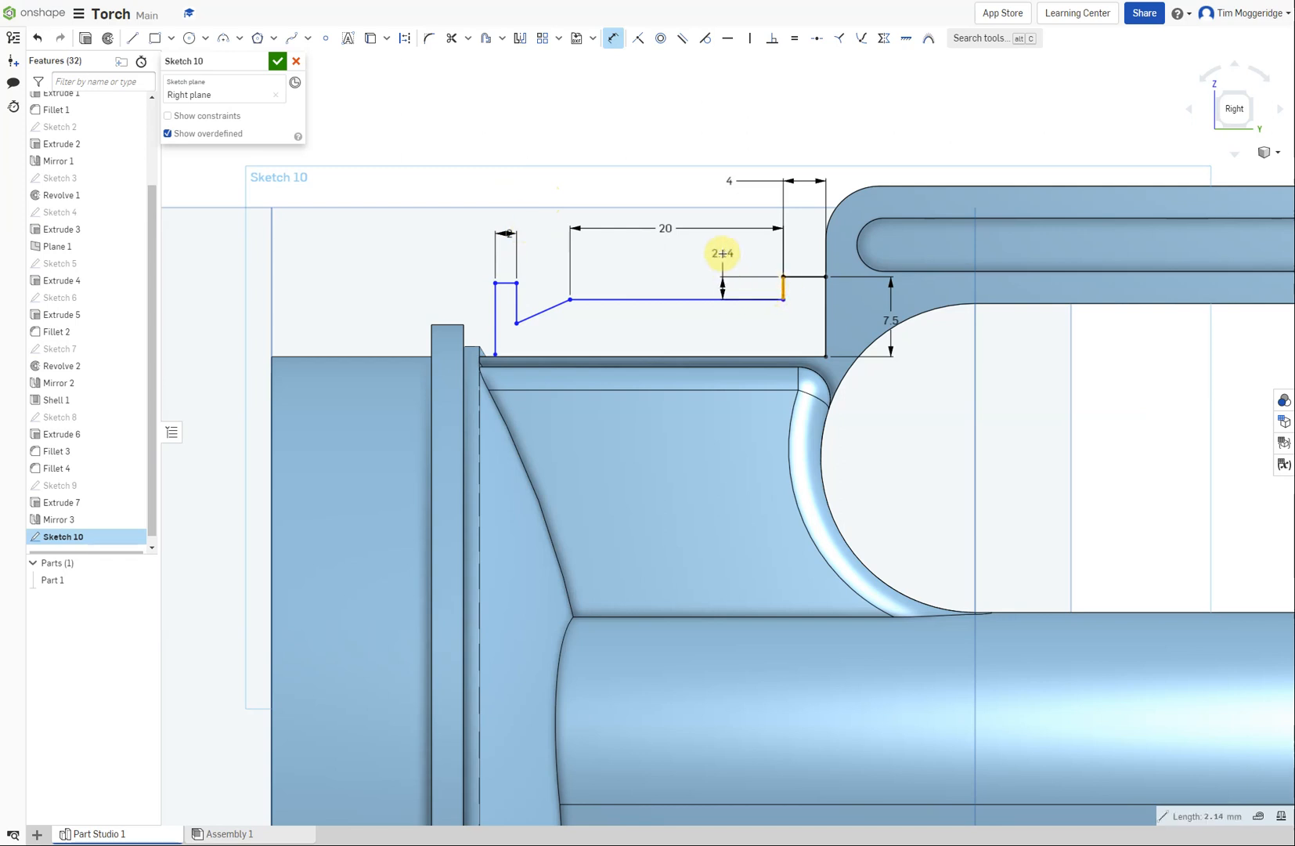
click(722, 253)
text(2)
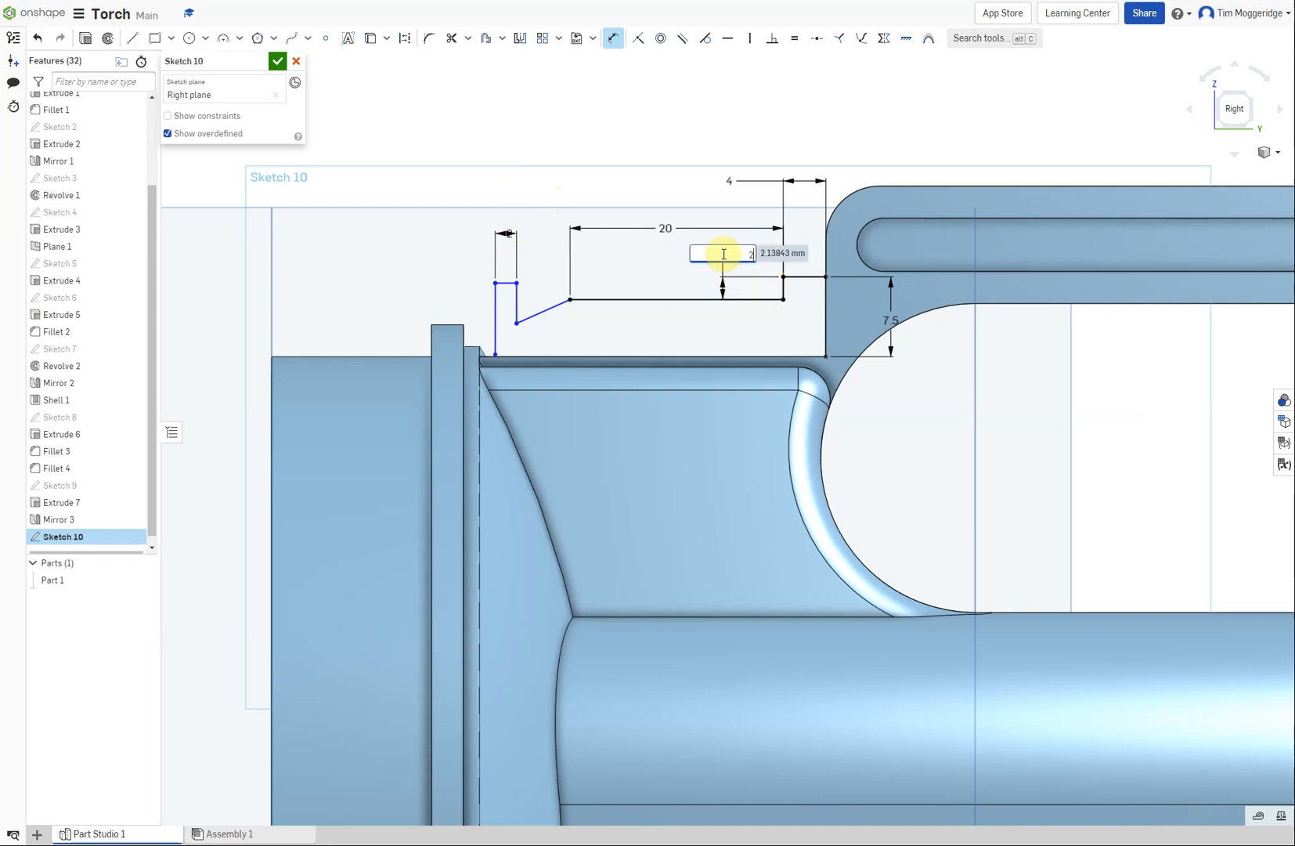
text(.5)
key(Return)
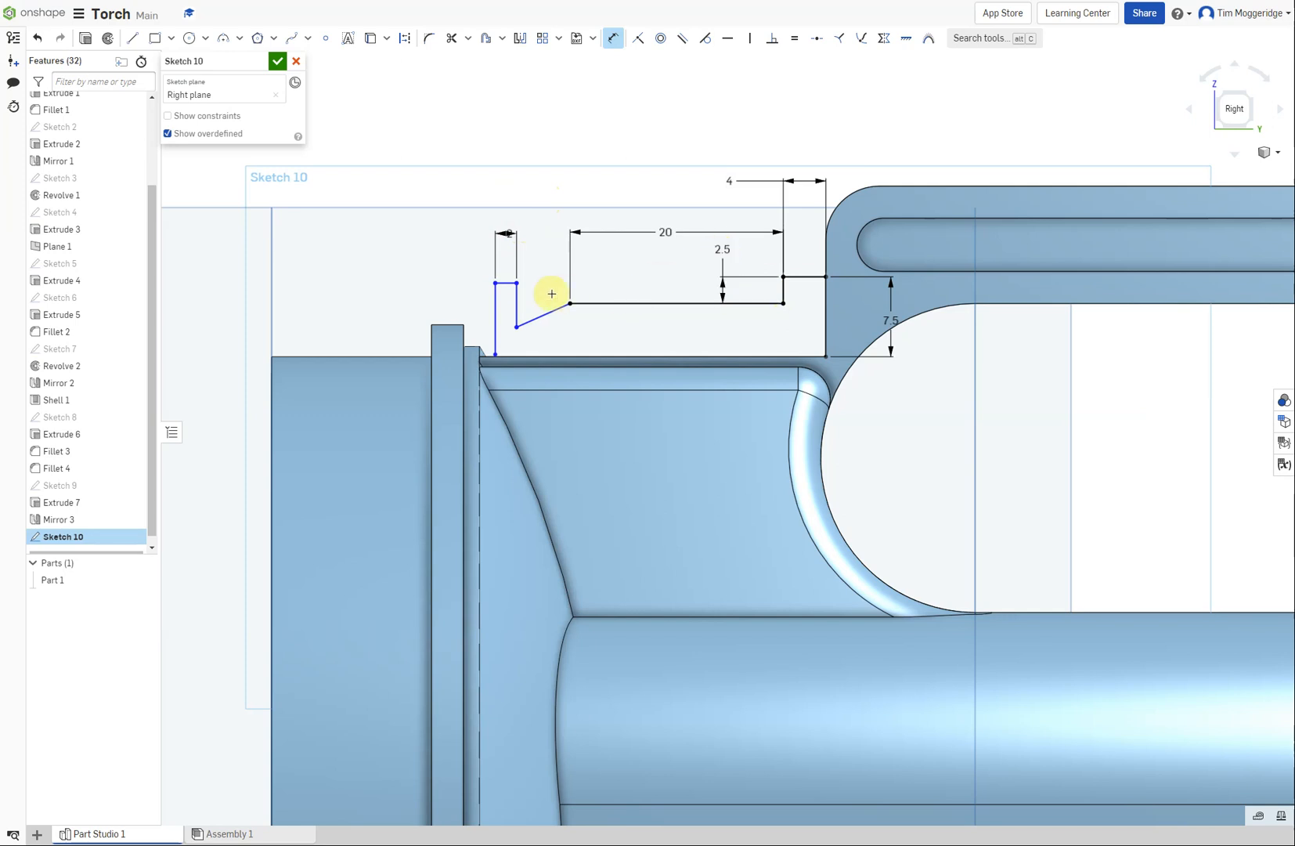
click(517, 300)
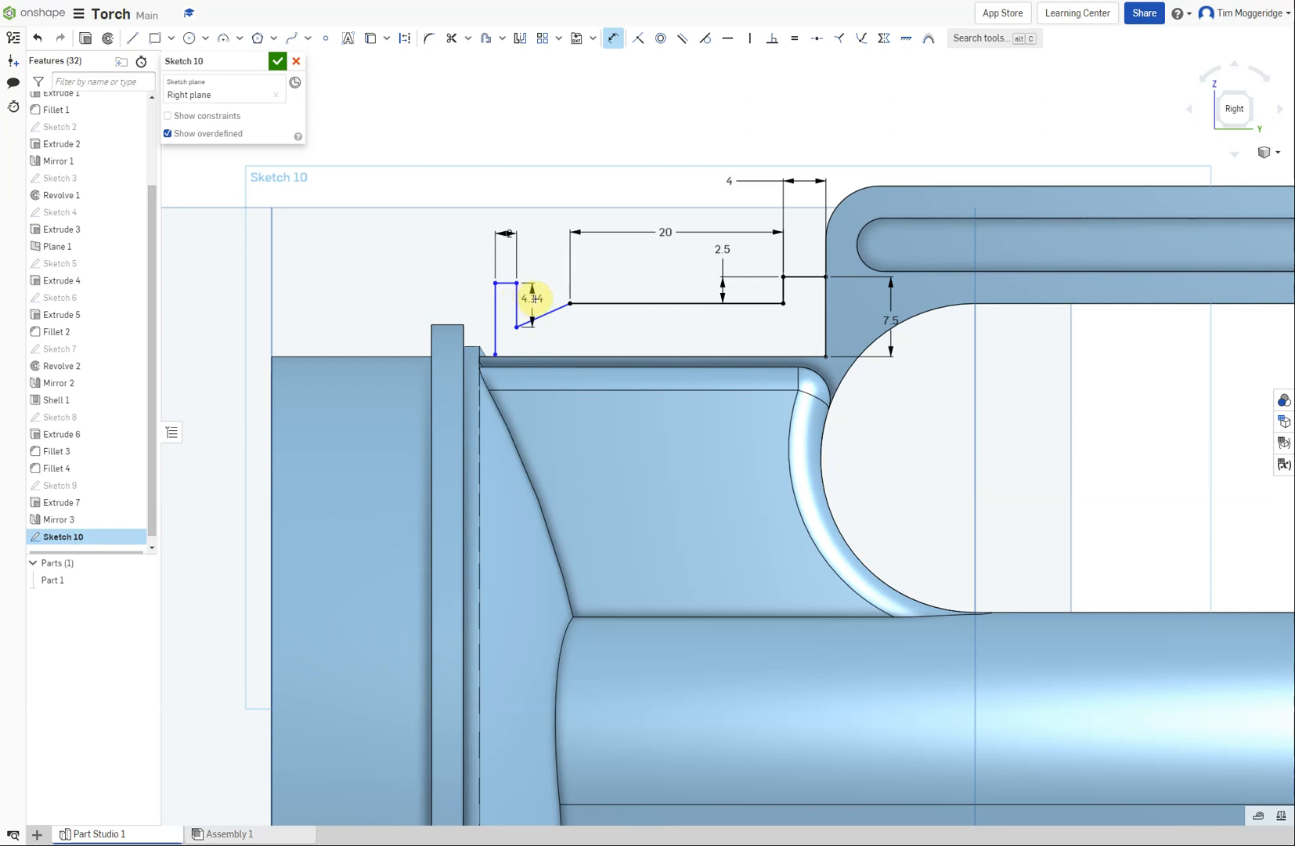
click(534, 298)
text(2)
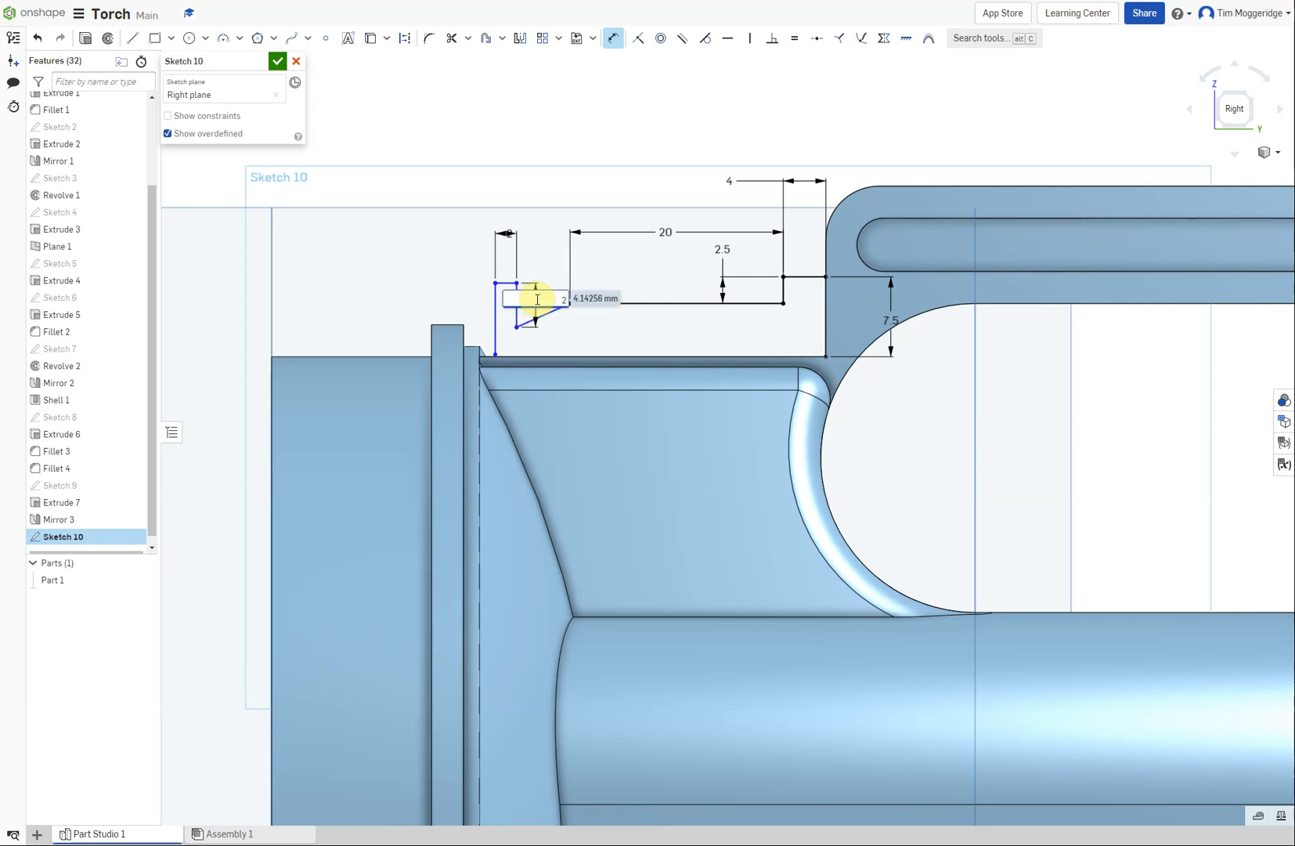
key(Return)
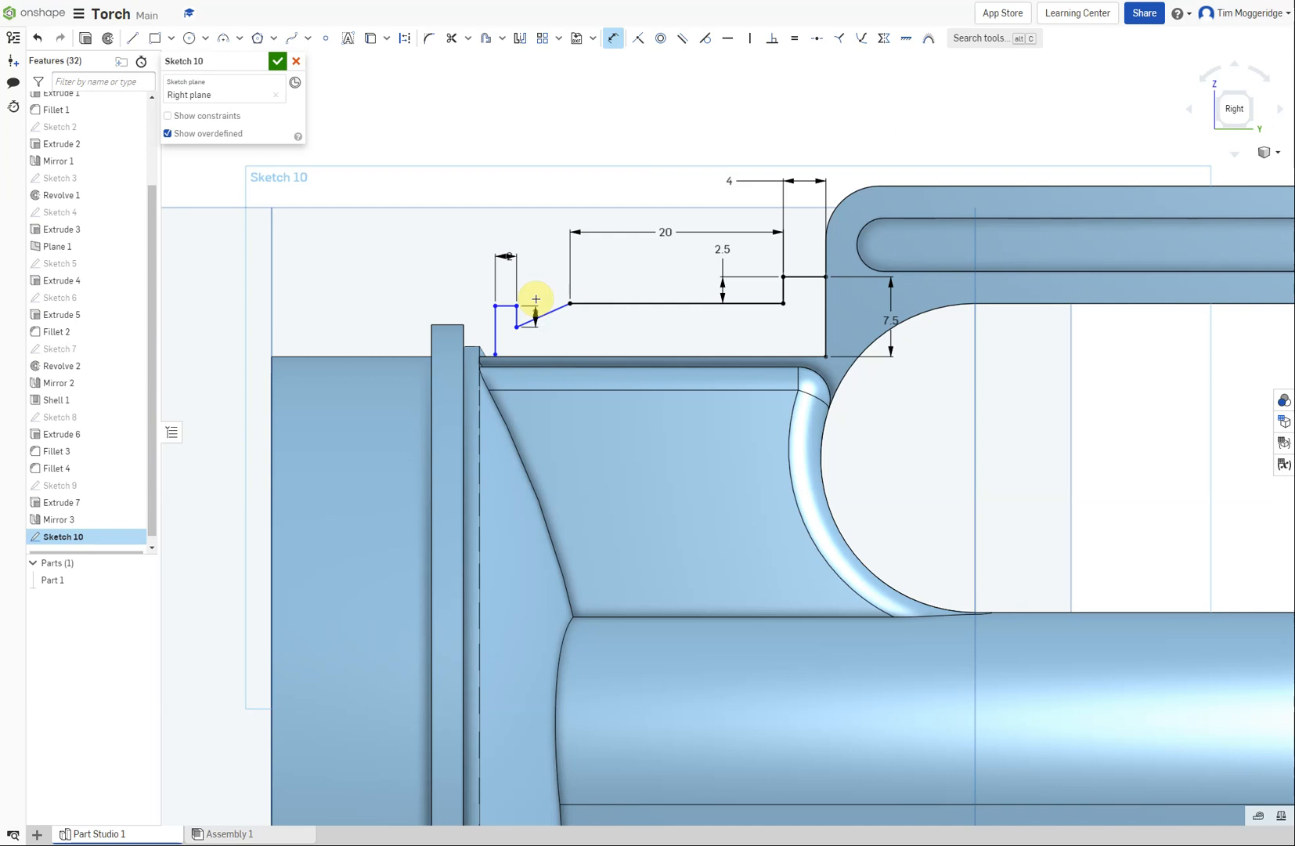
Dimension the vertical line at the profile's front end to 4 mm
click(496, 326)
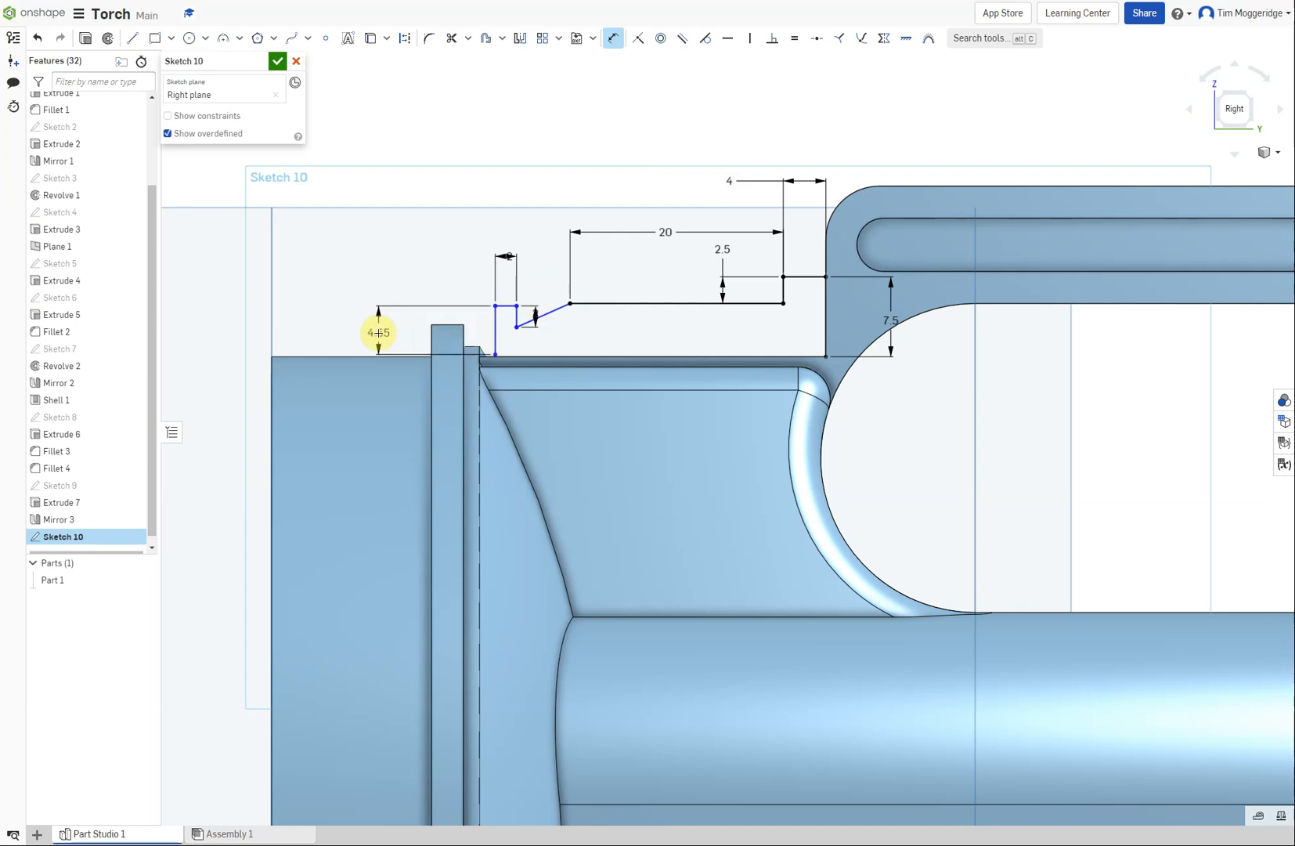
click(378, 332)
text(4)
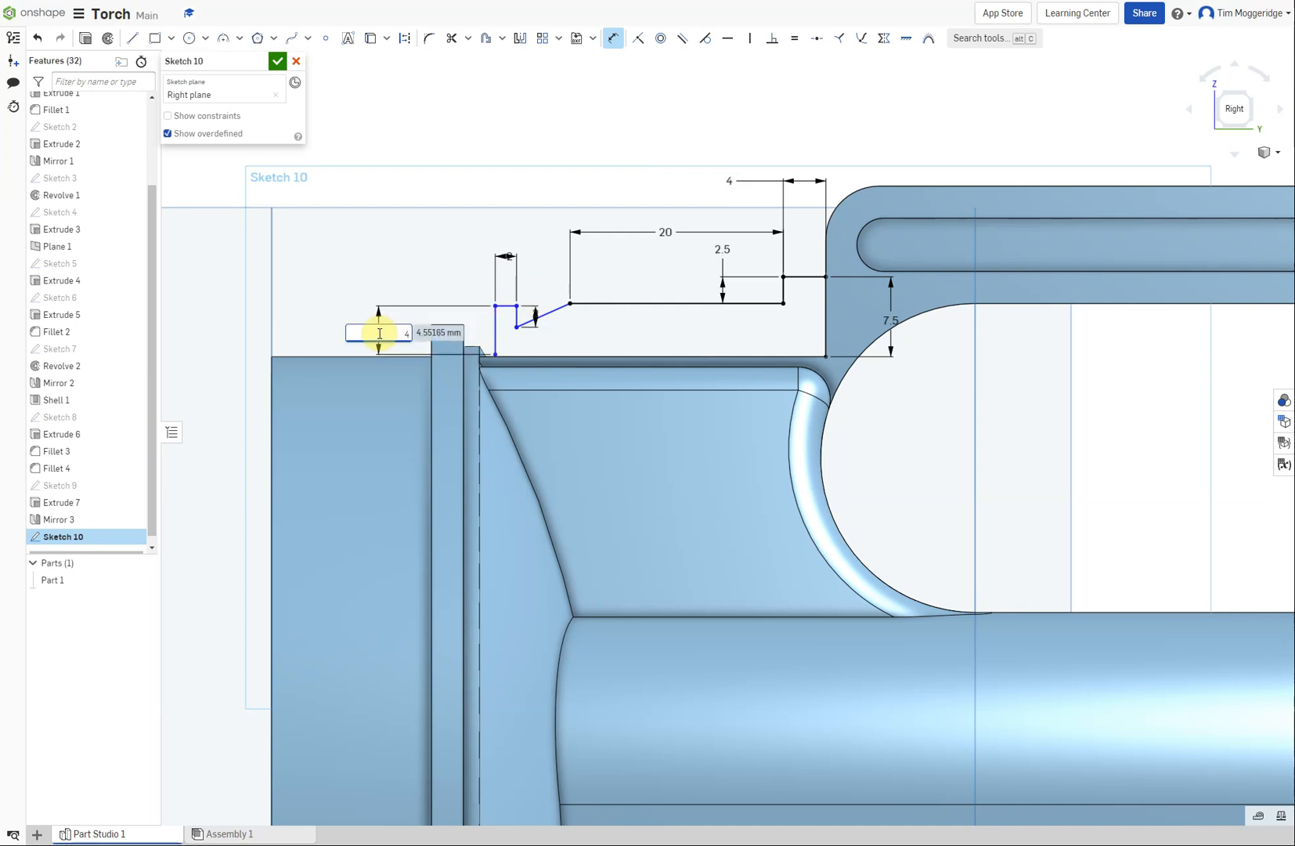
key(Return)
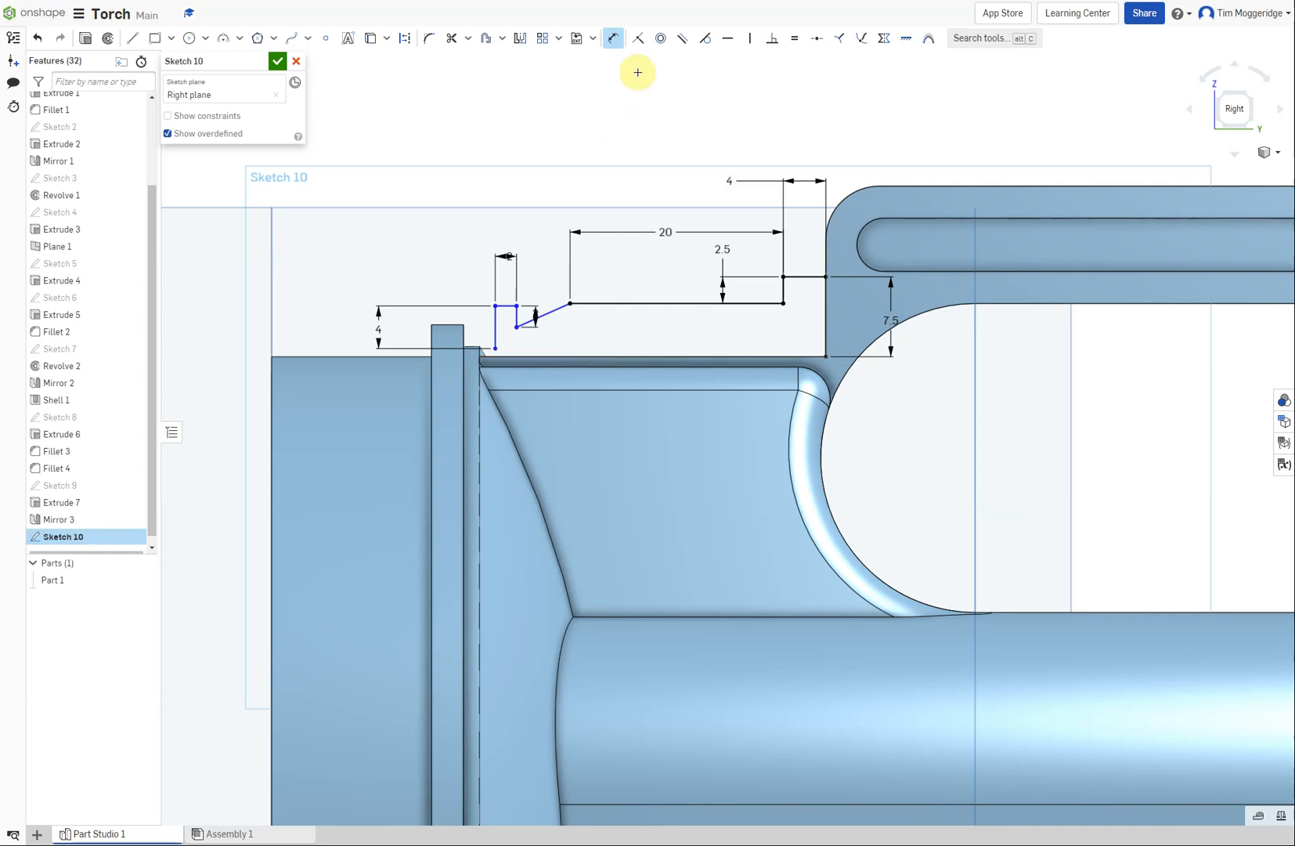
Make the front vertical line's lower endpoint coincident with the collar's rear vertical edge and with the body's top edge
click(638, 39)
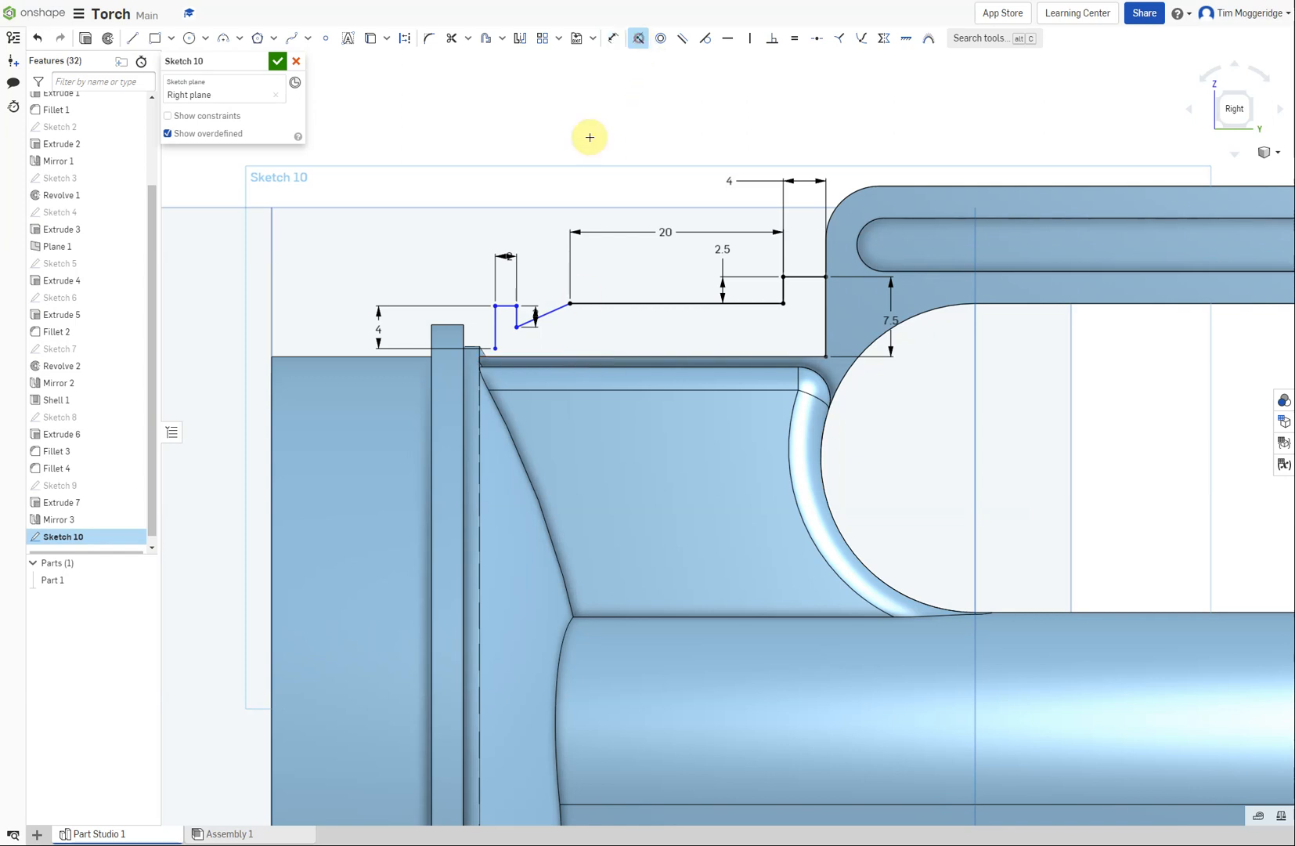
click(495, 347)
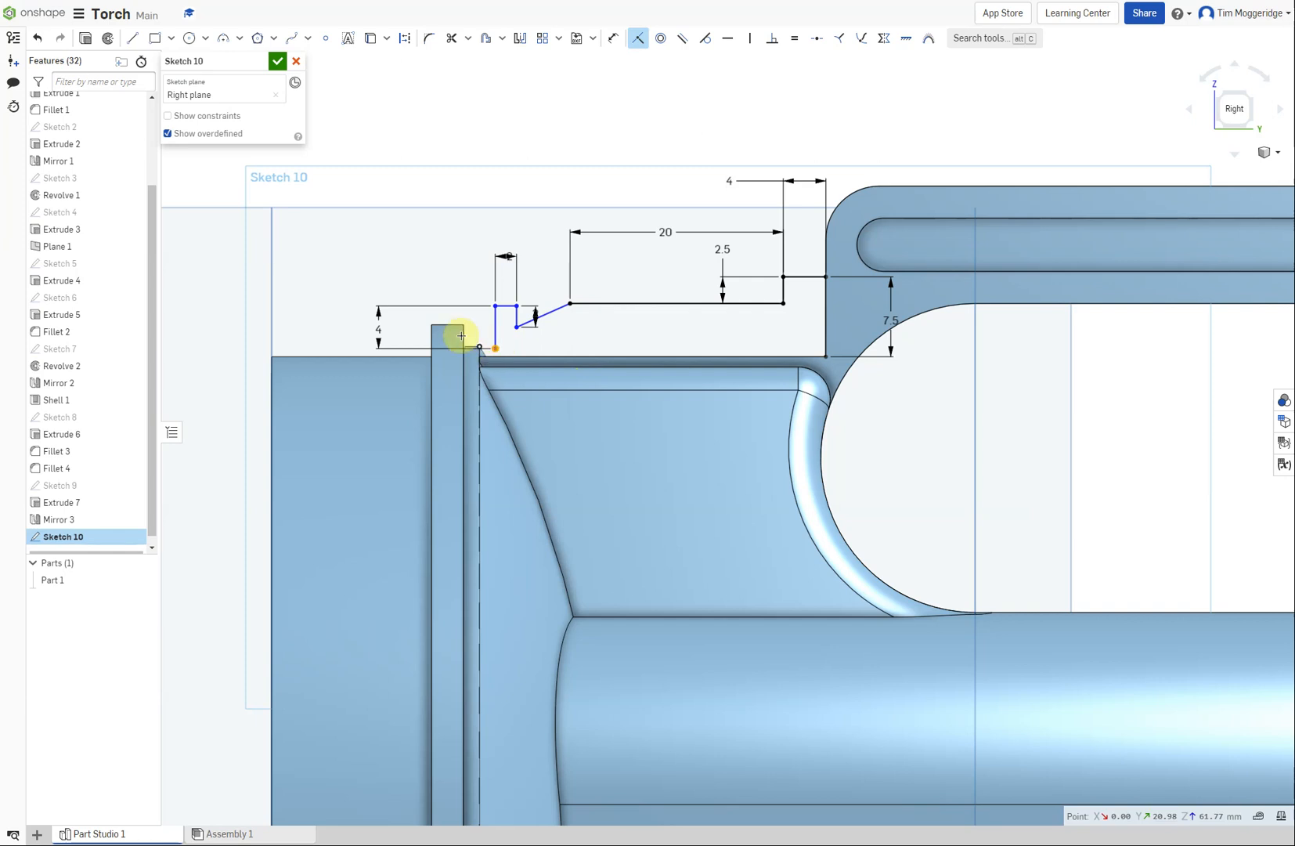
click(463, 337)
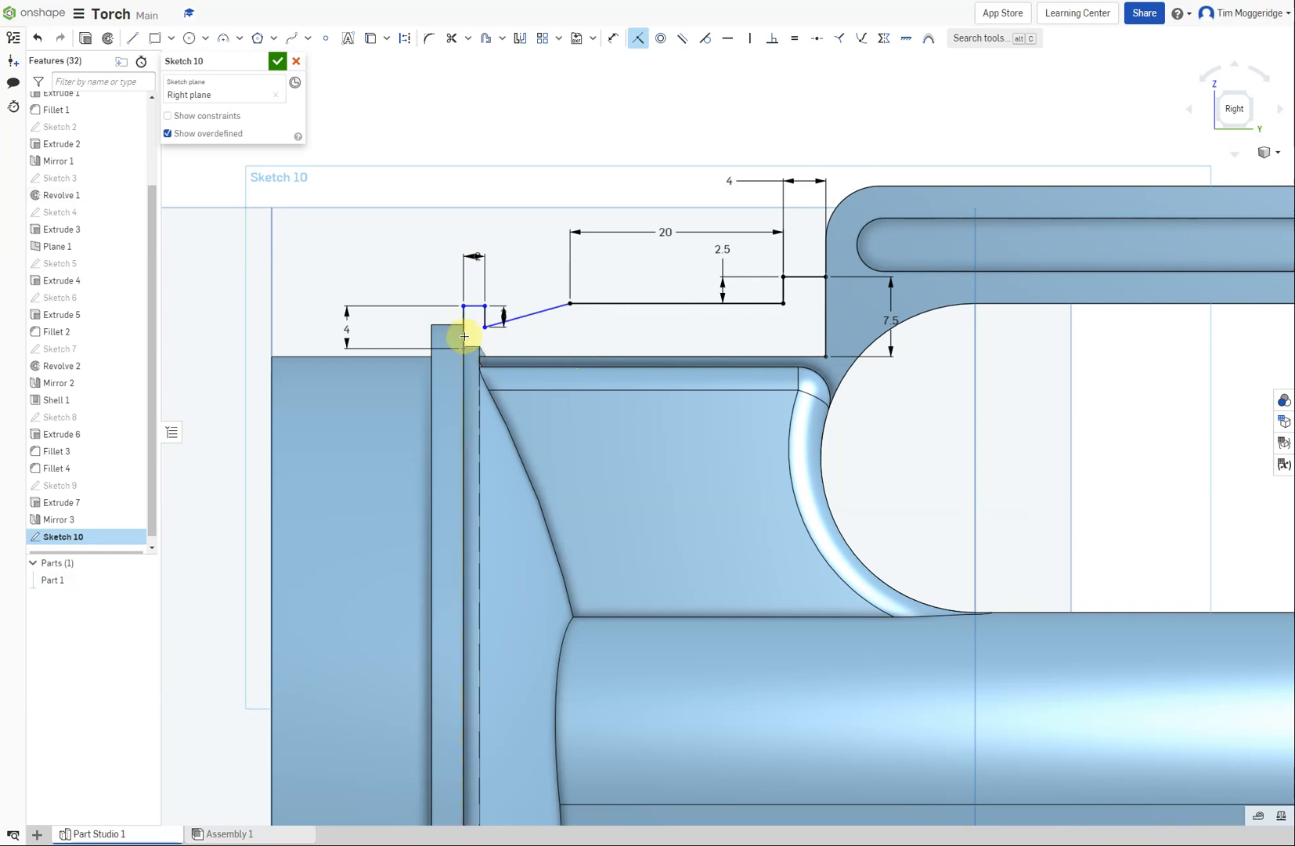
click(464, 348)
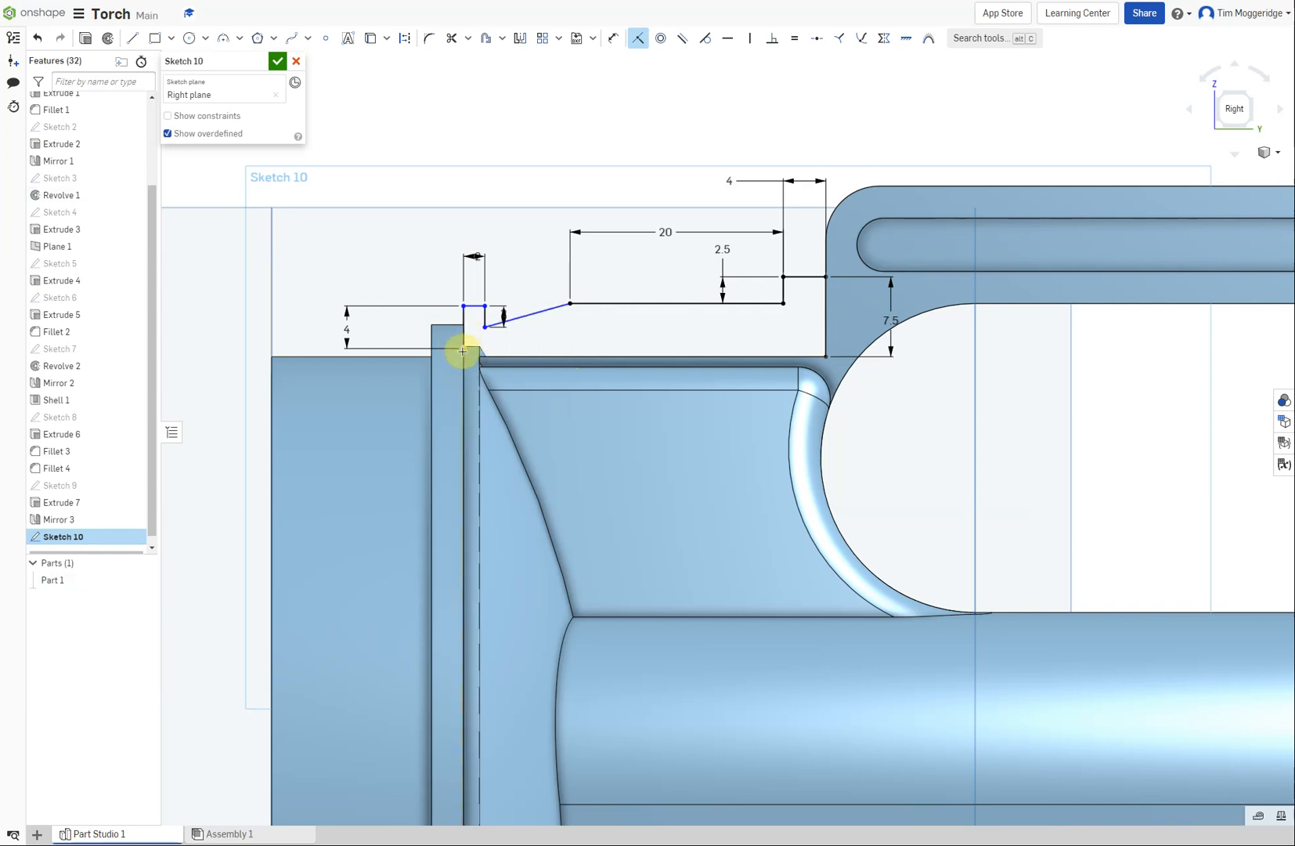
click(509, 356)
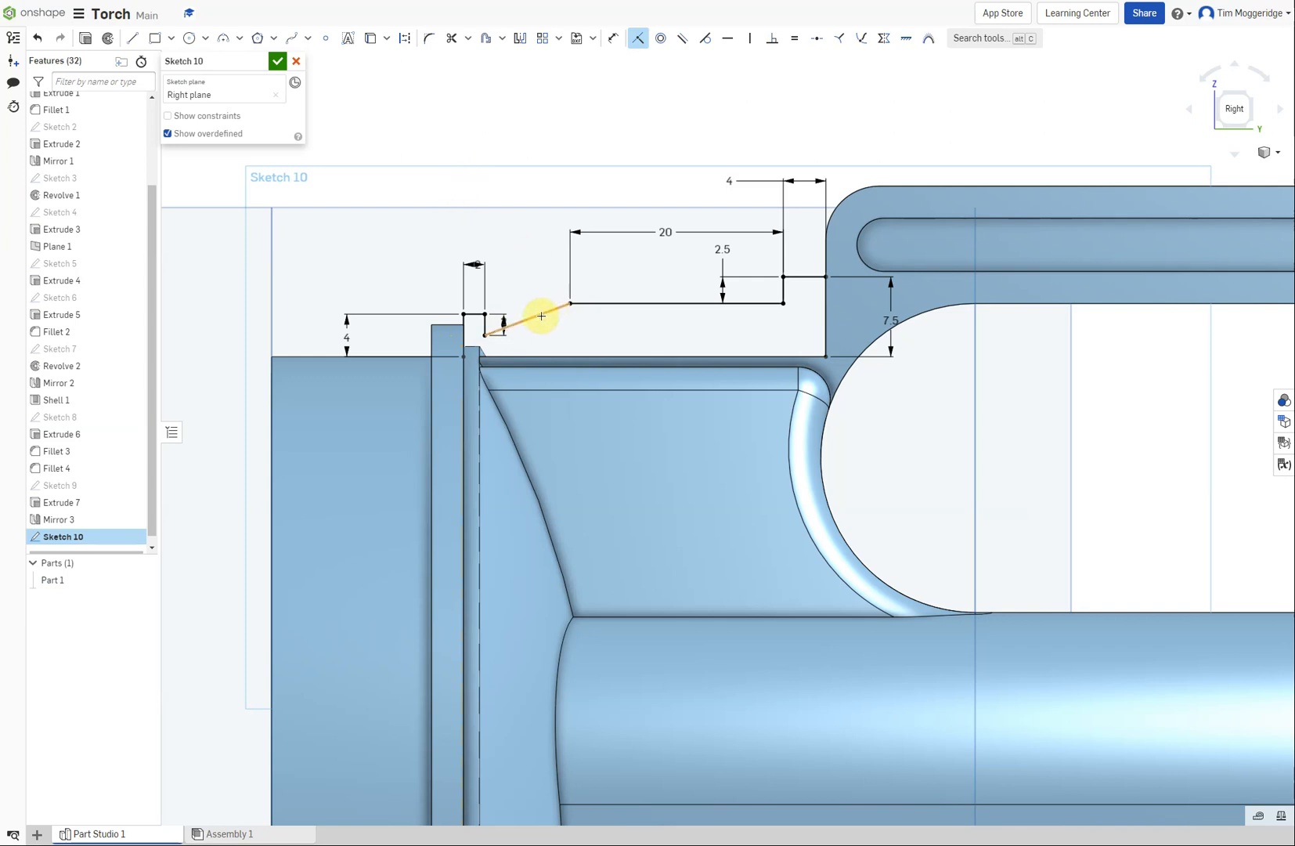
click(613, 303)
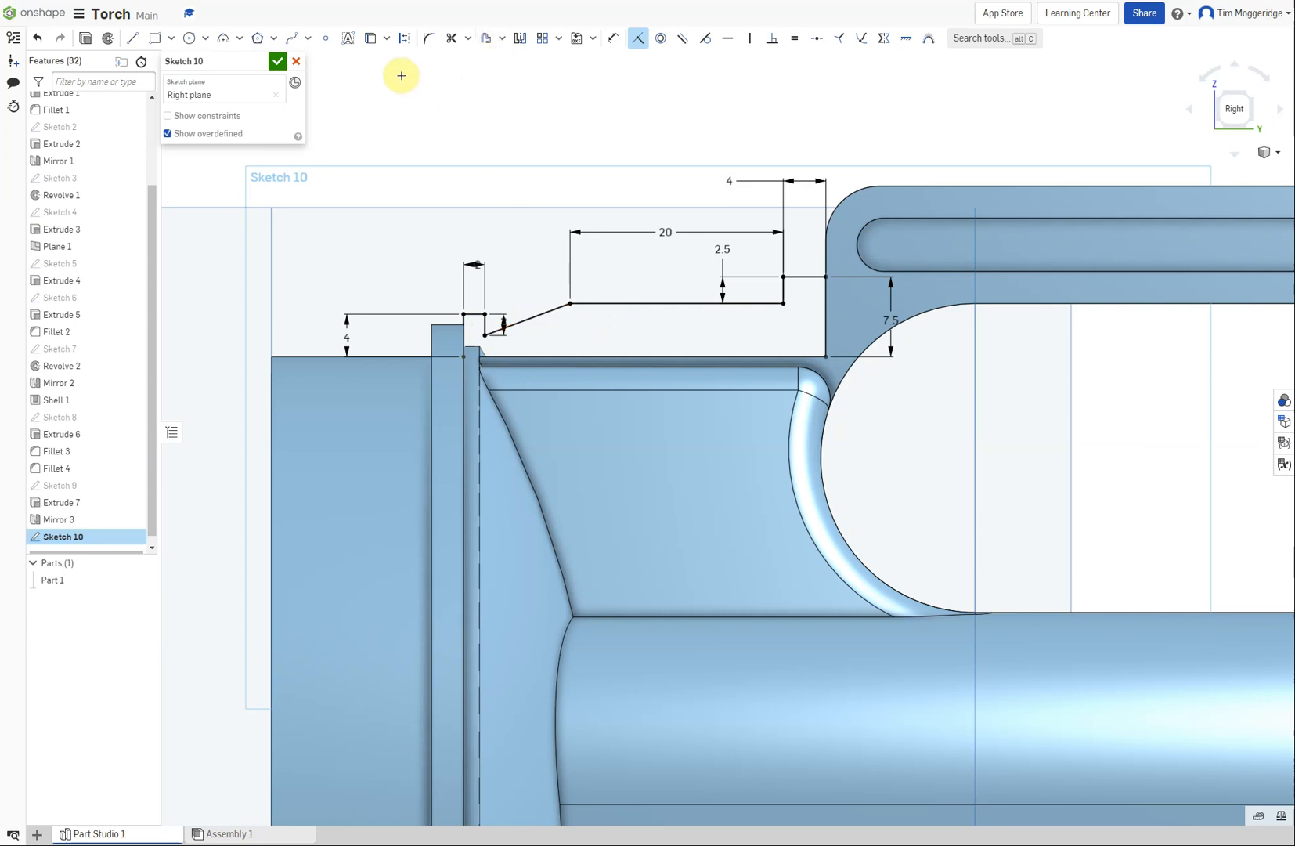
Sketch a line about 5.9 mm back from the front lower endpoint along the body's top edge, continuing into a rectangular notch about 2.1 mm high
click(132, 38)
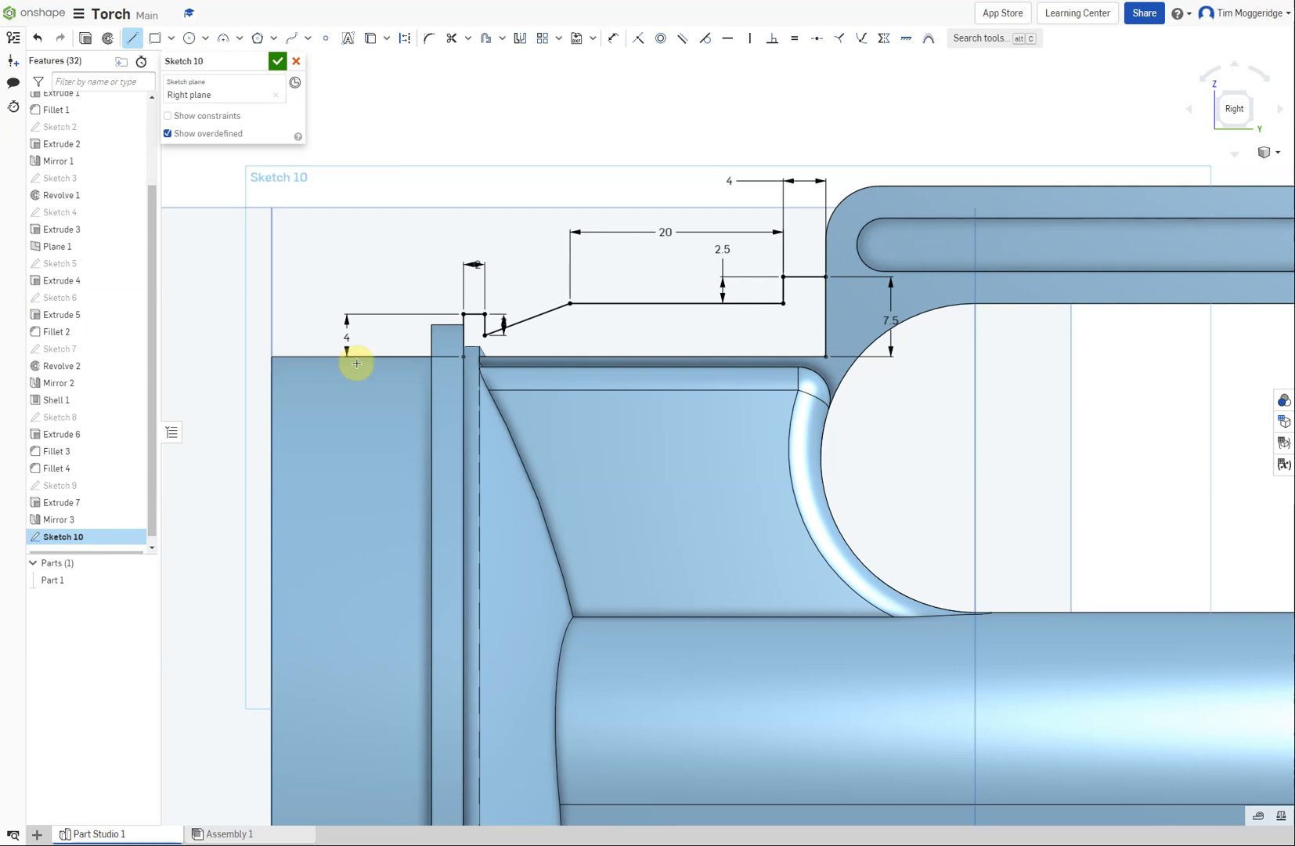
click(463, 356)
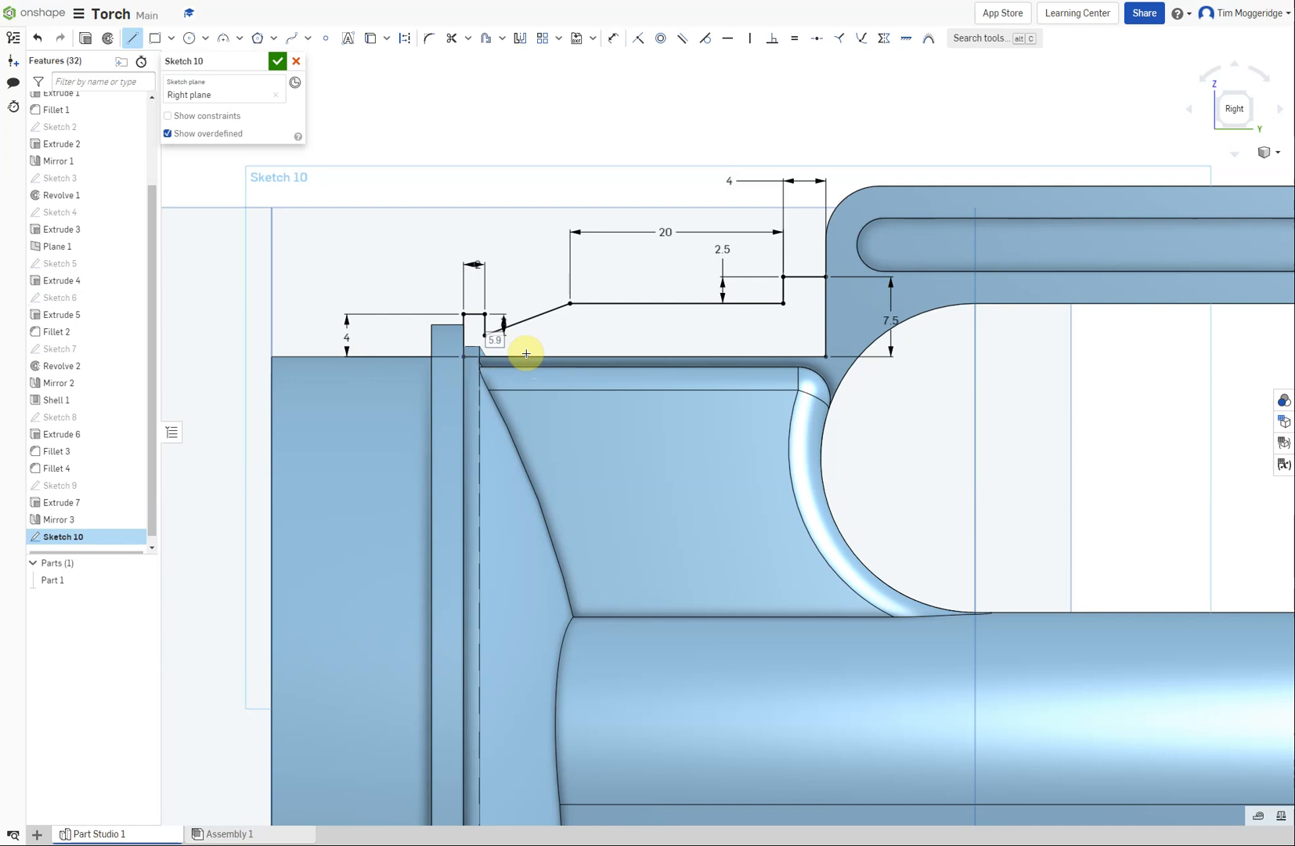
click(527, 356)
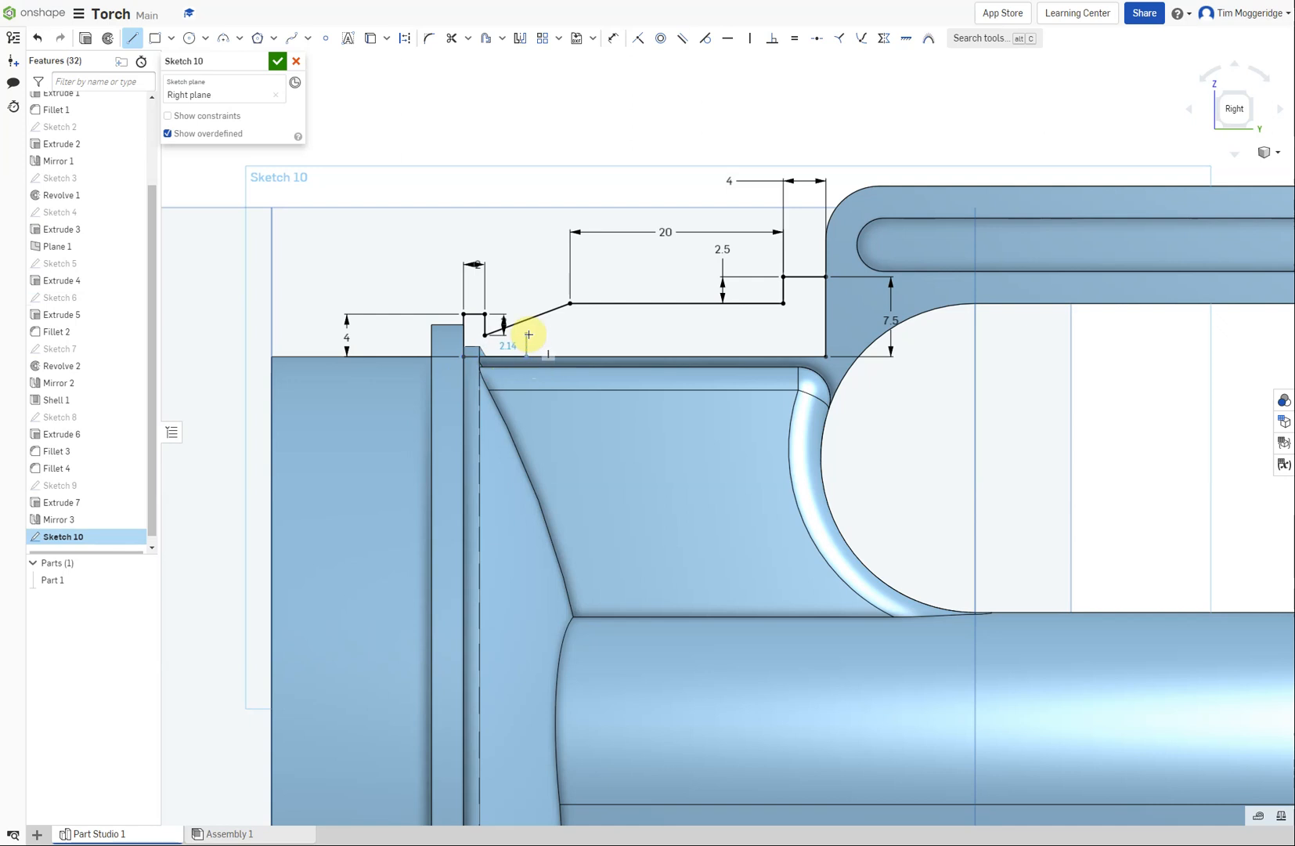
click(572, 334)
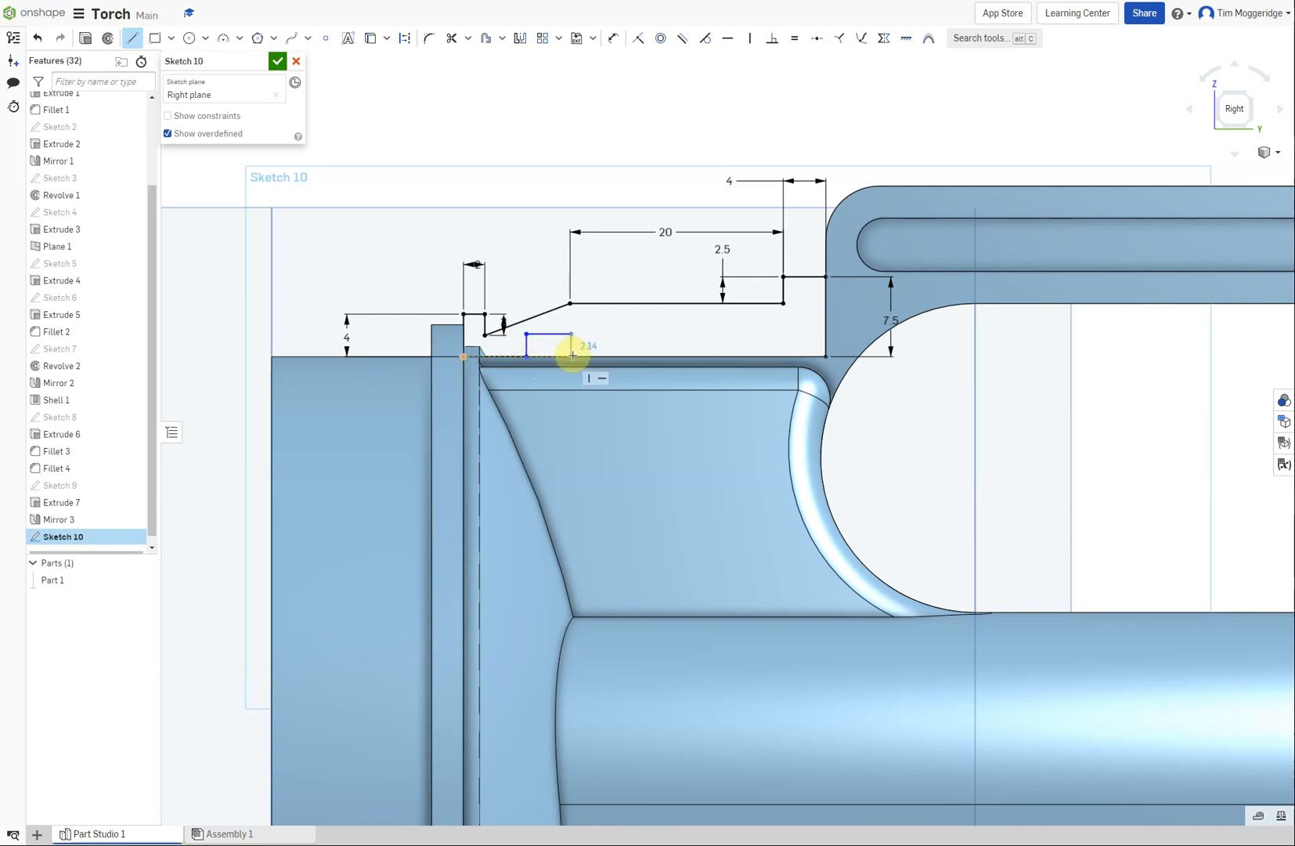
click(573, 356)
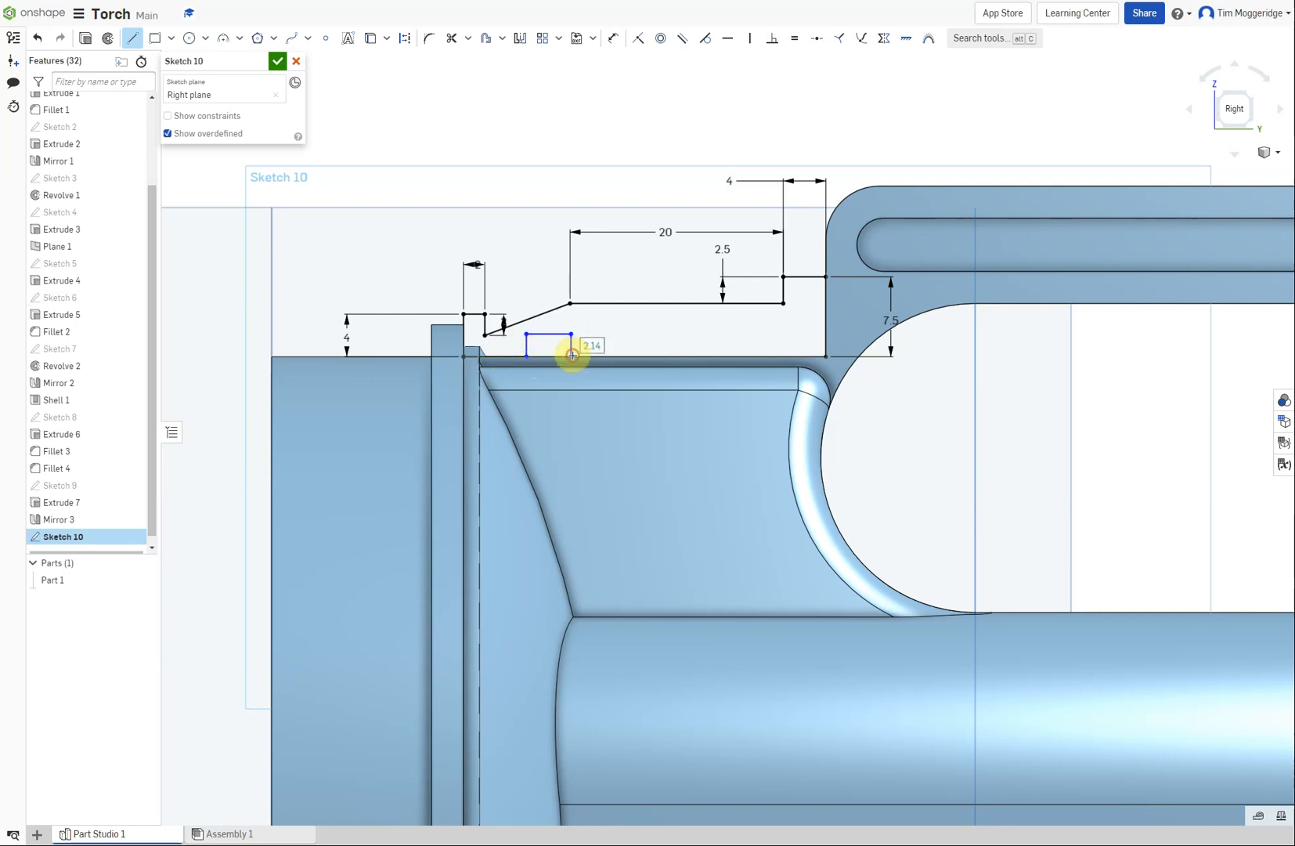
Continue the base line into a second notch about 3.6 mm wide and 2.1 mm high, and close the profile at the handle corner
click(739, 357)
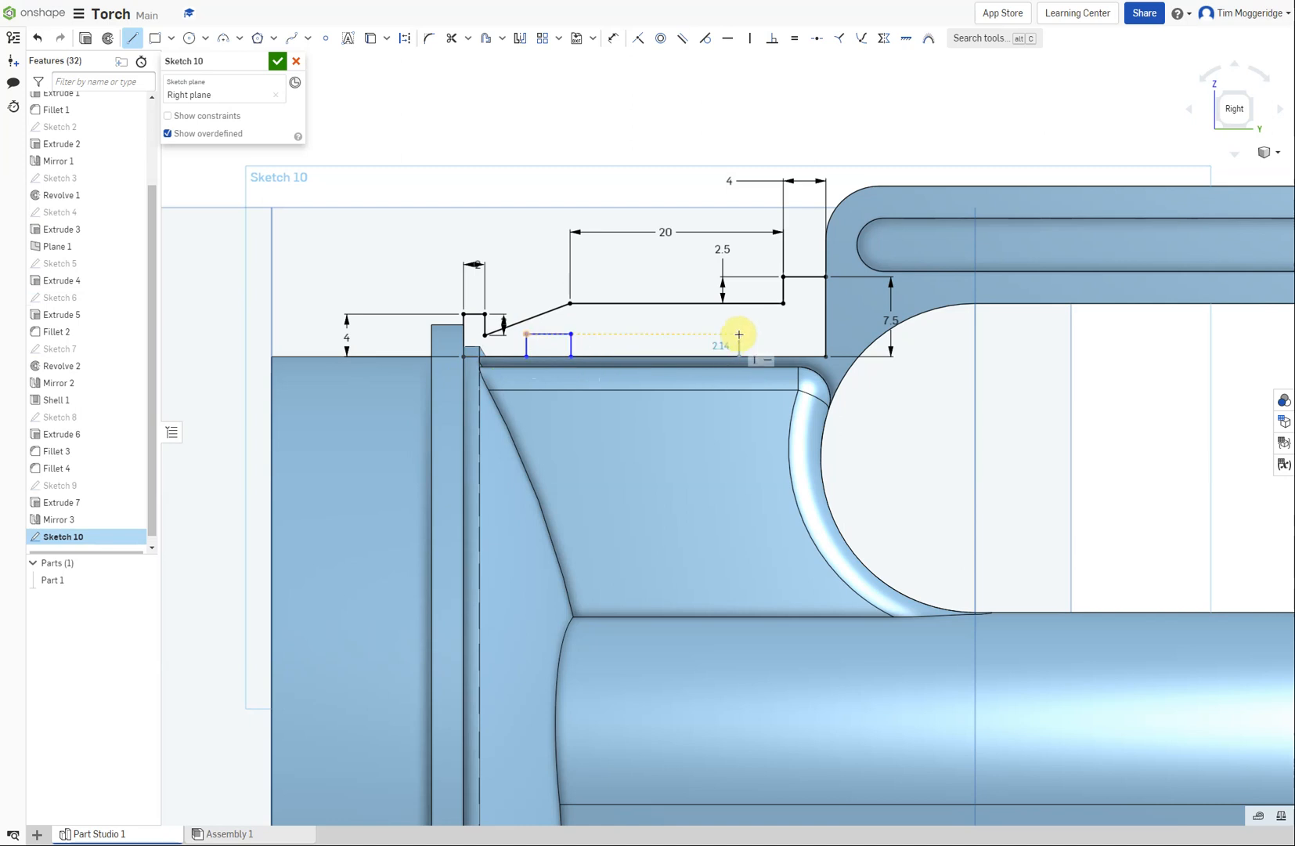
click(739, 335)
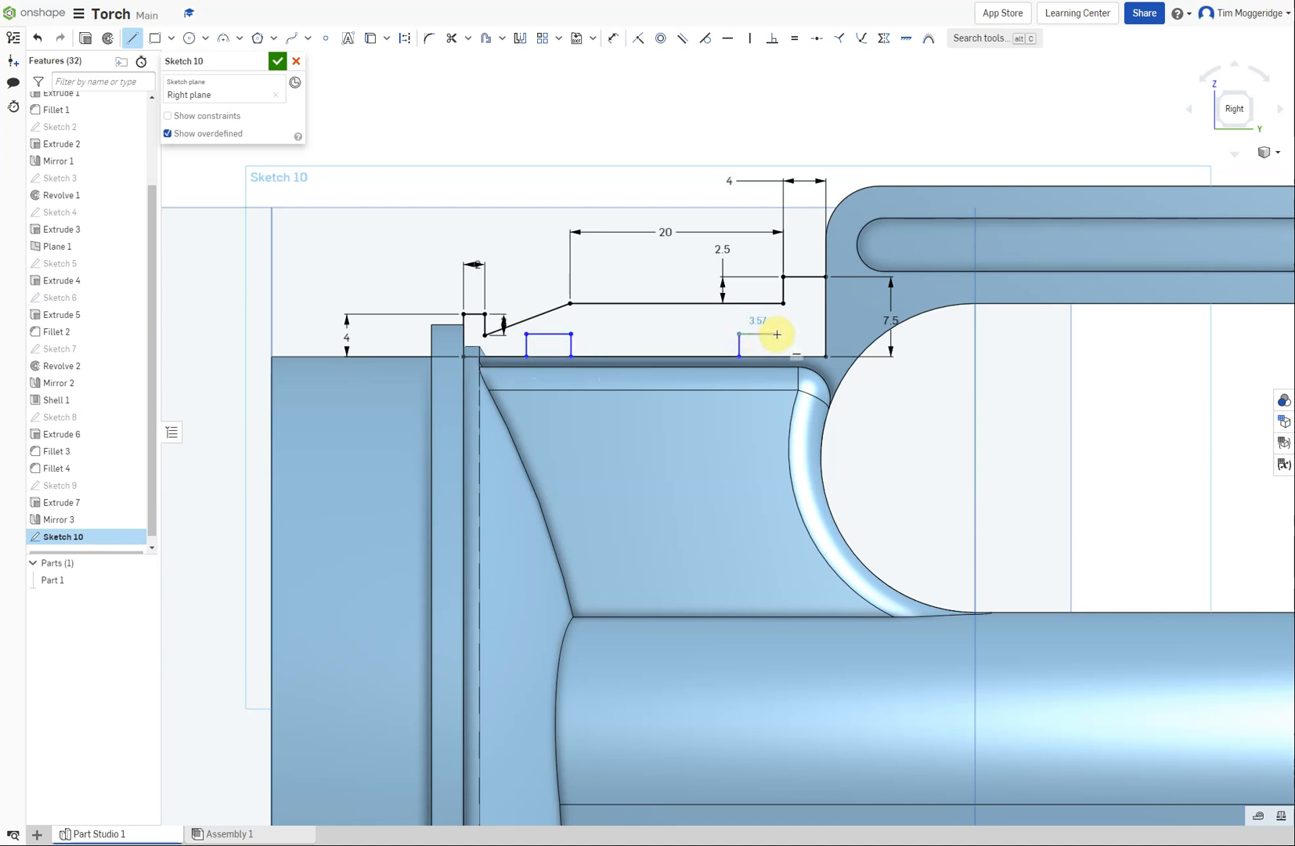
click(776, 335)
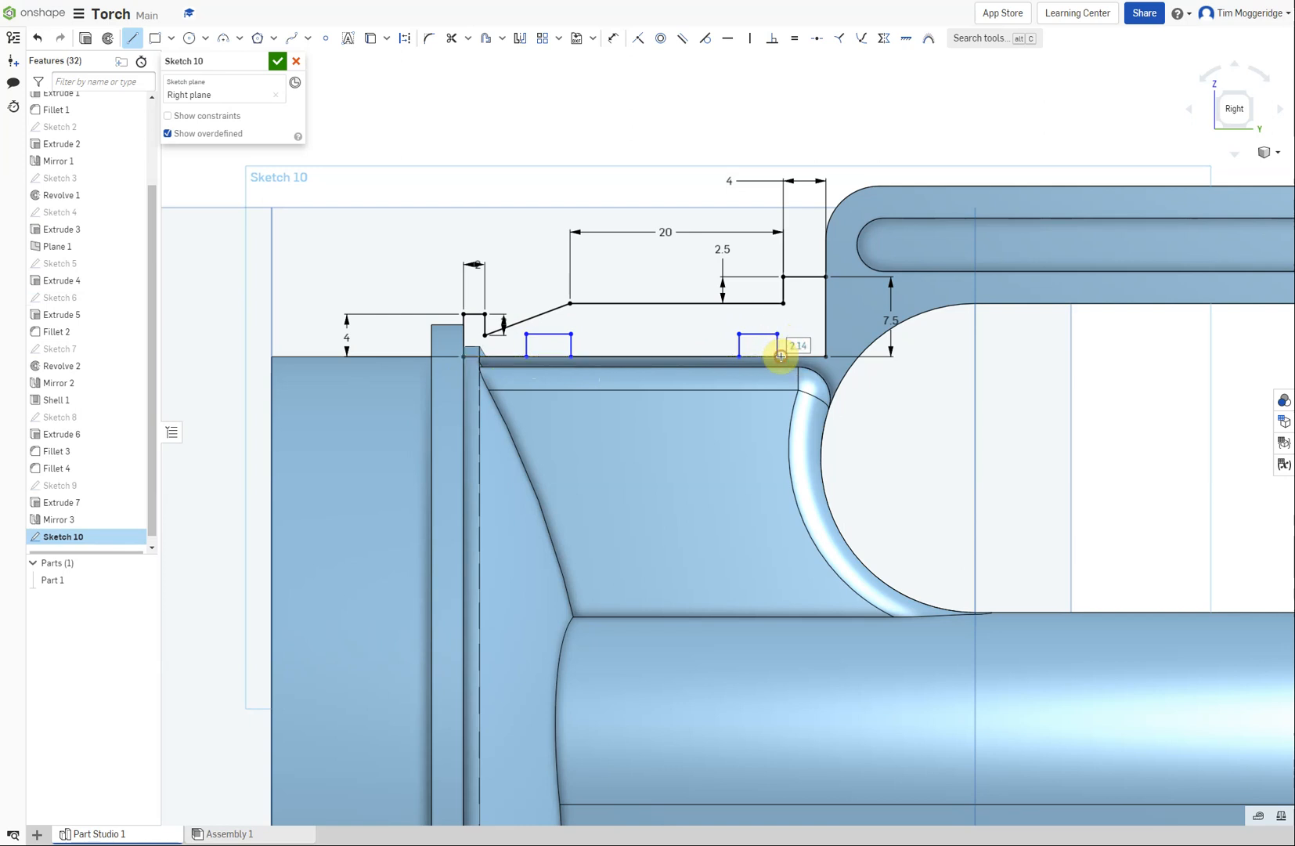
click(777, 357)
click(826, 355)
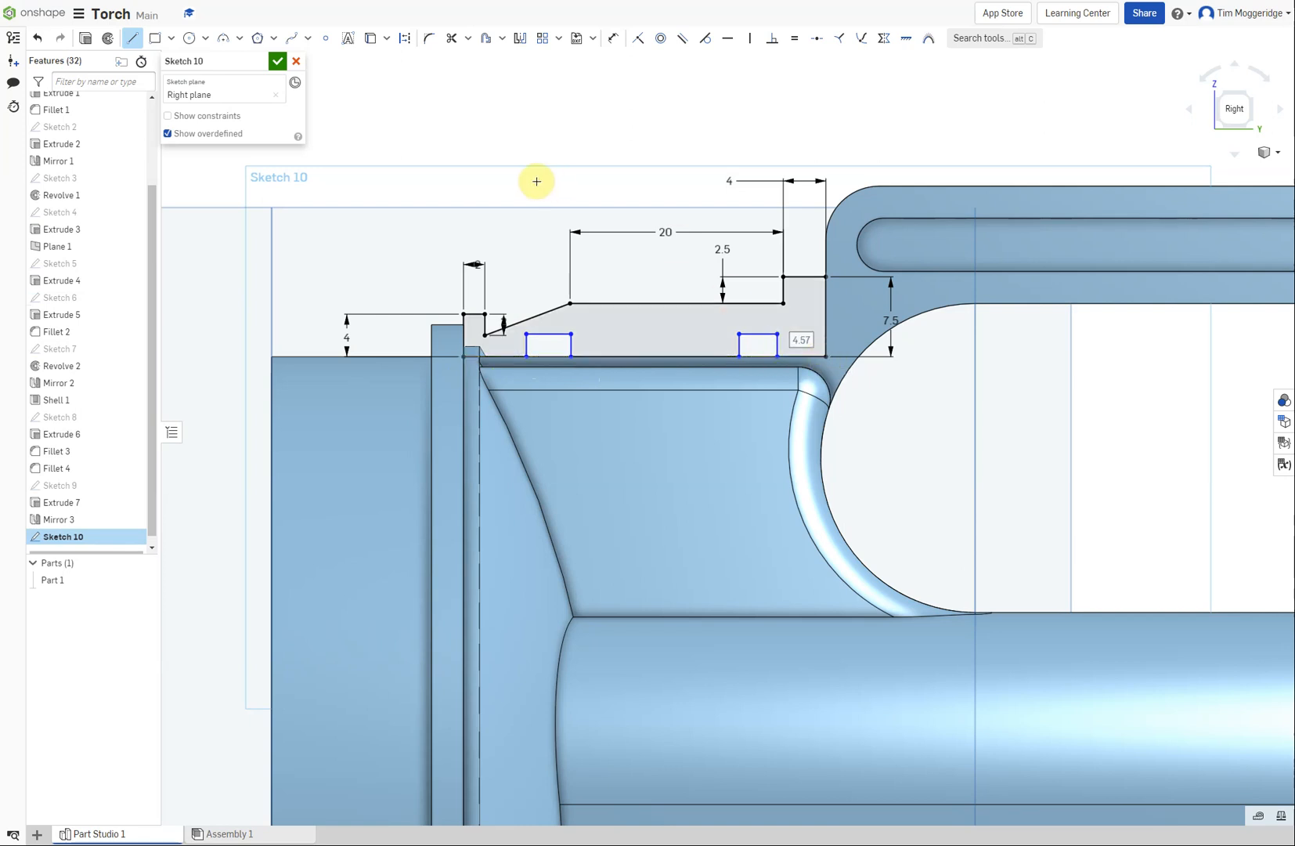
Dimension the short base line between the rear notch and the handle to 1.5 mm and the rear notch's width to 4.5 mm
click(613, 37)
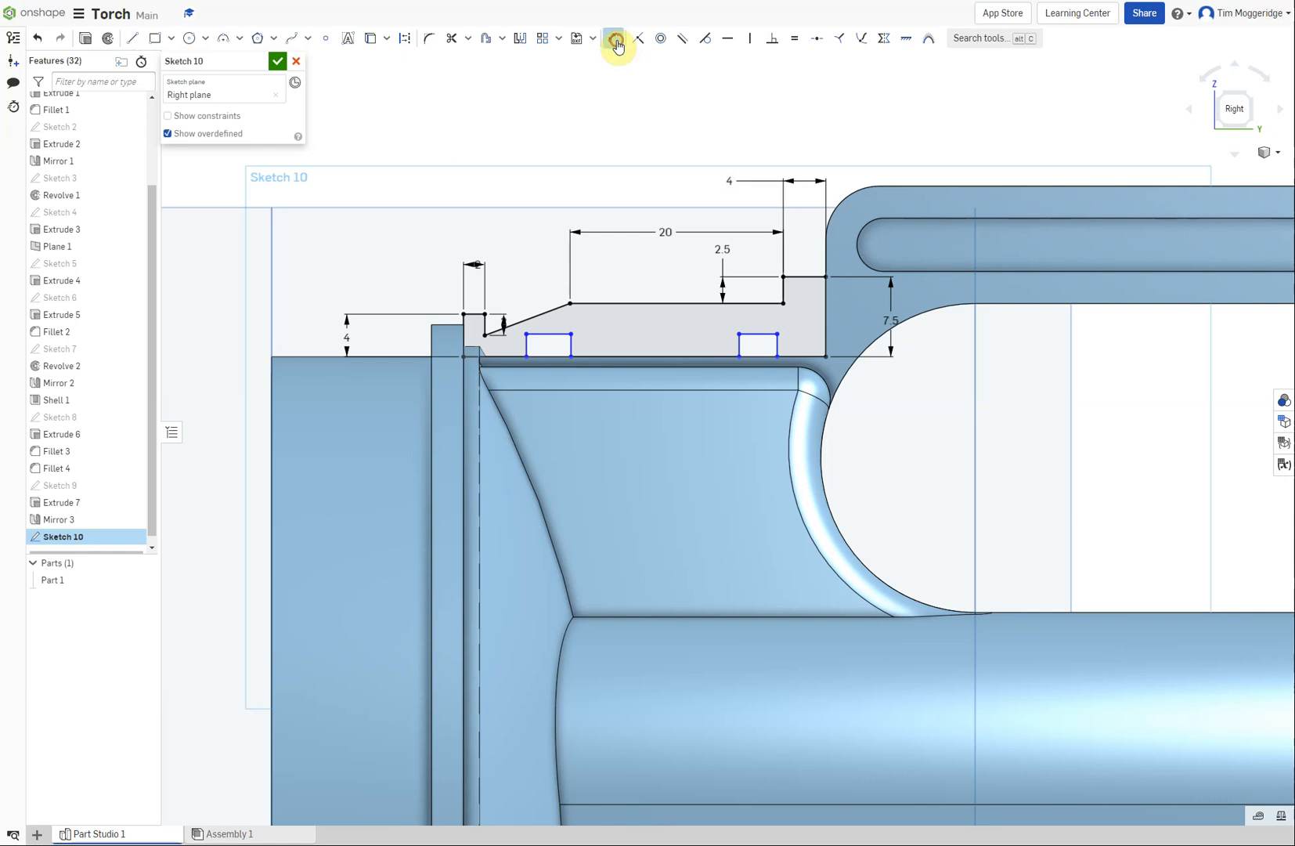
click(798, 356)
click(911, 428)
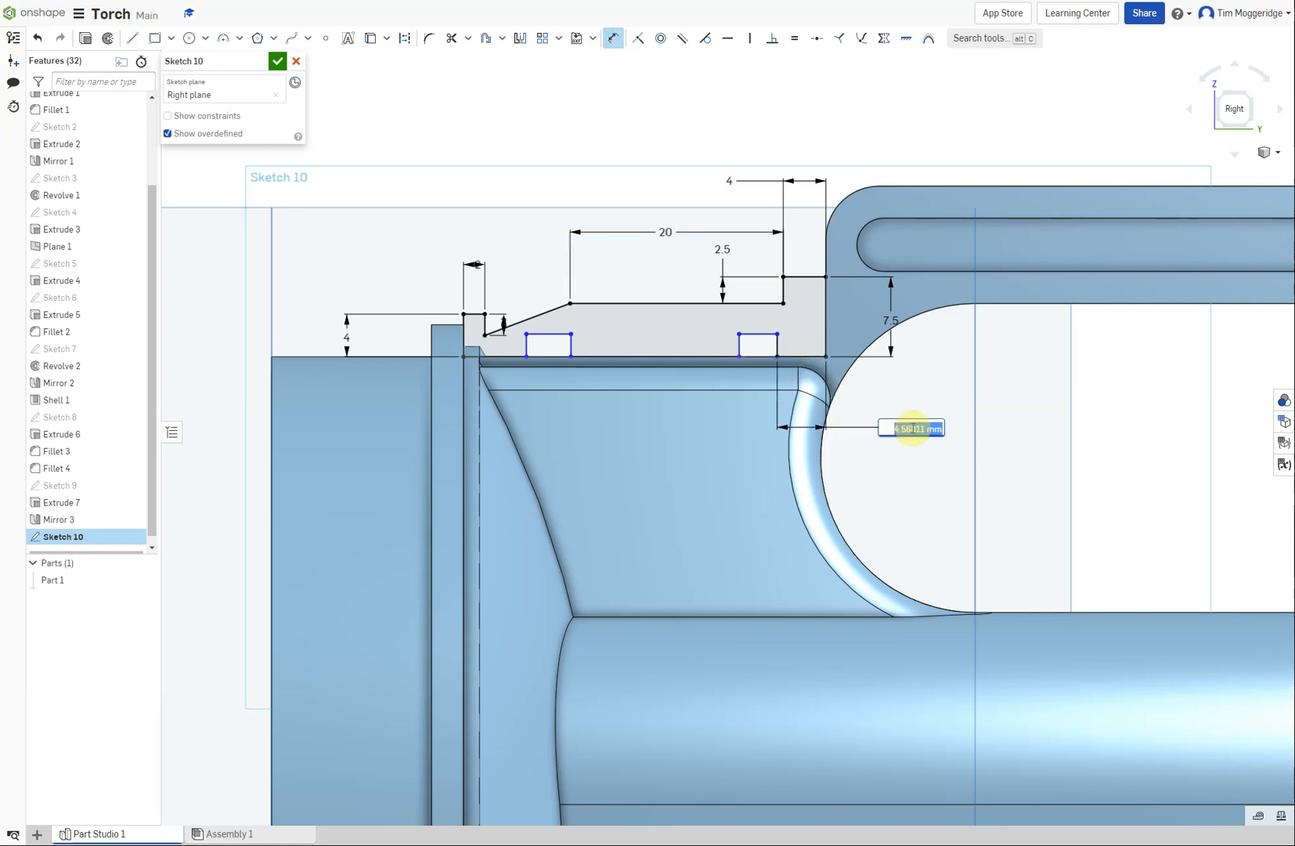
text(1.5)
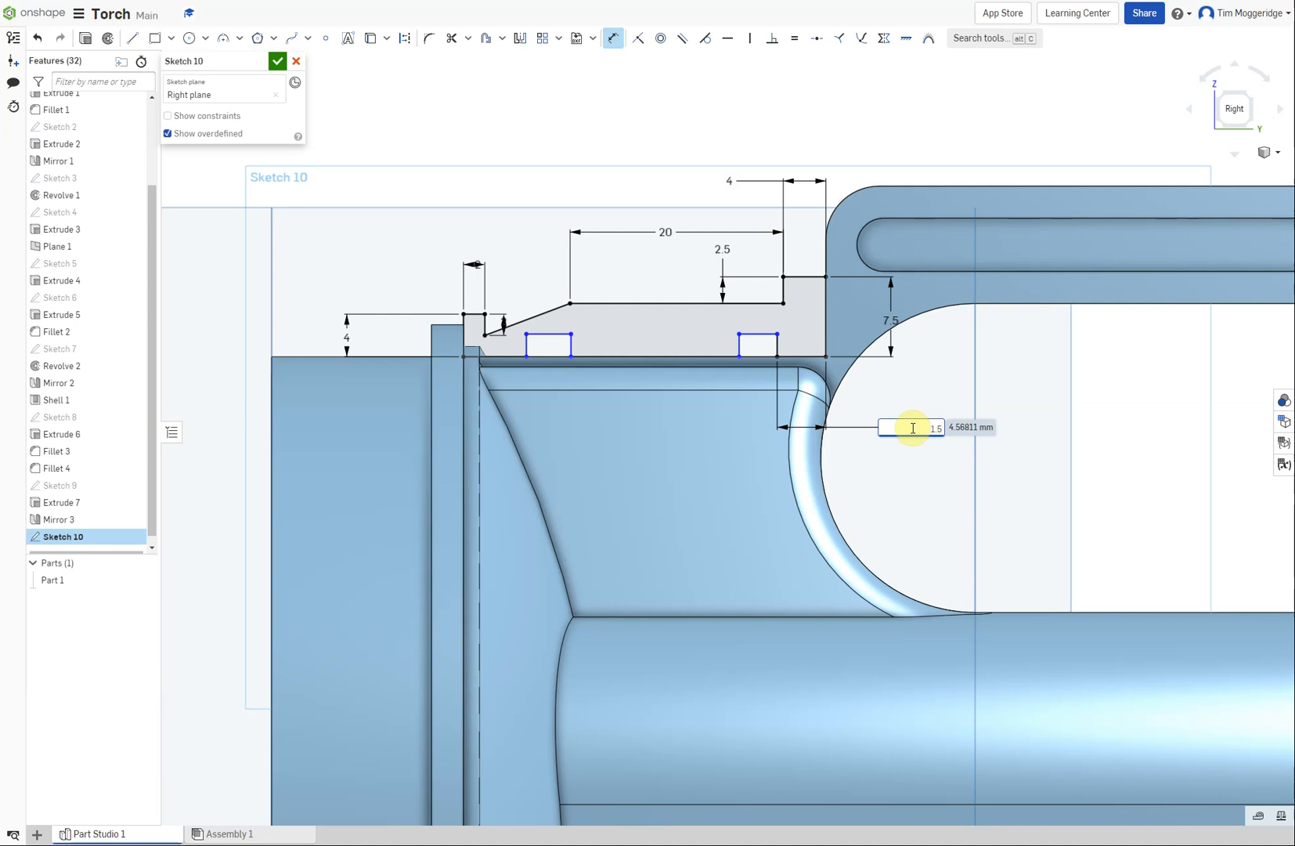
key(Return)
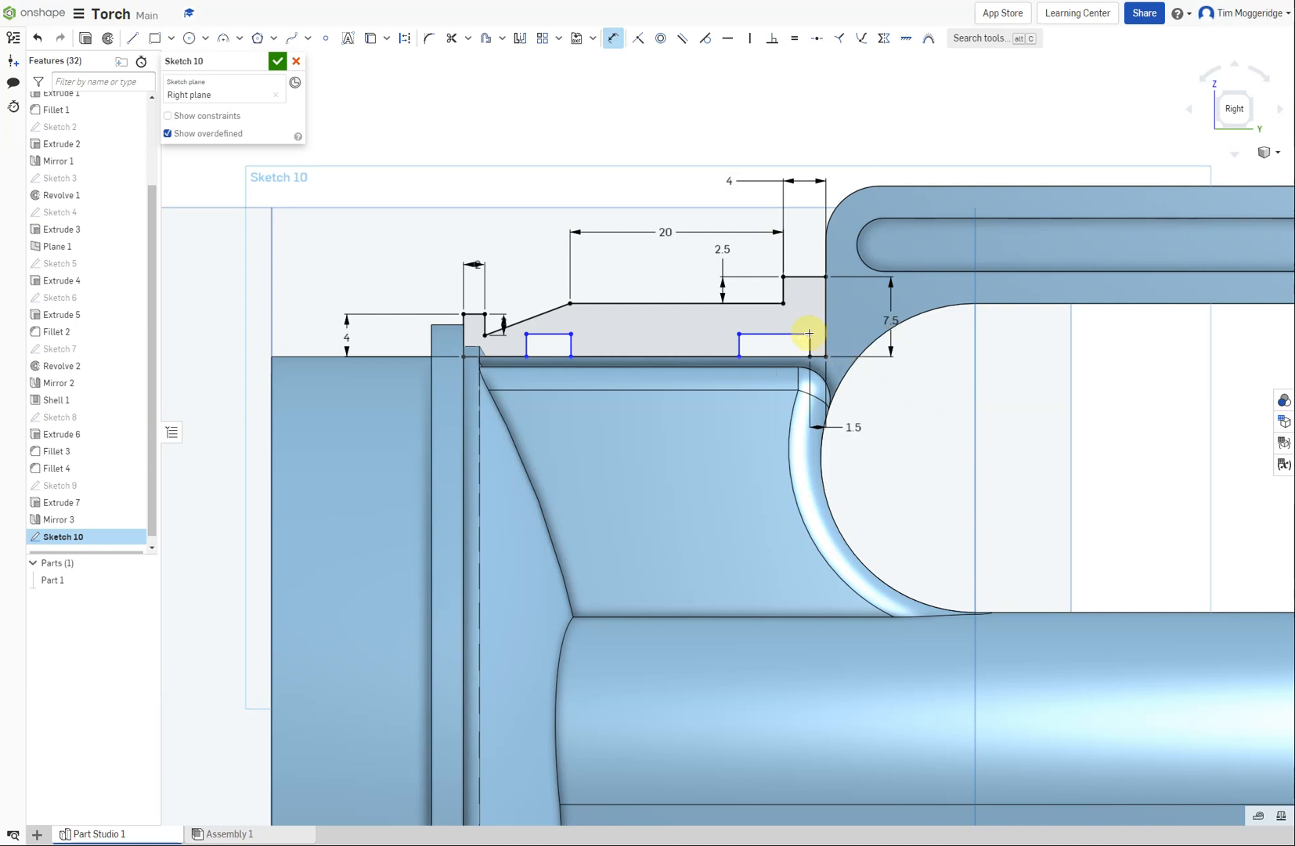
click(771, 334)
click(776, 321)
text(4)
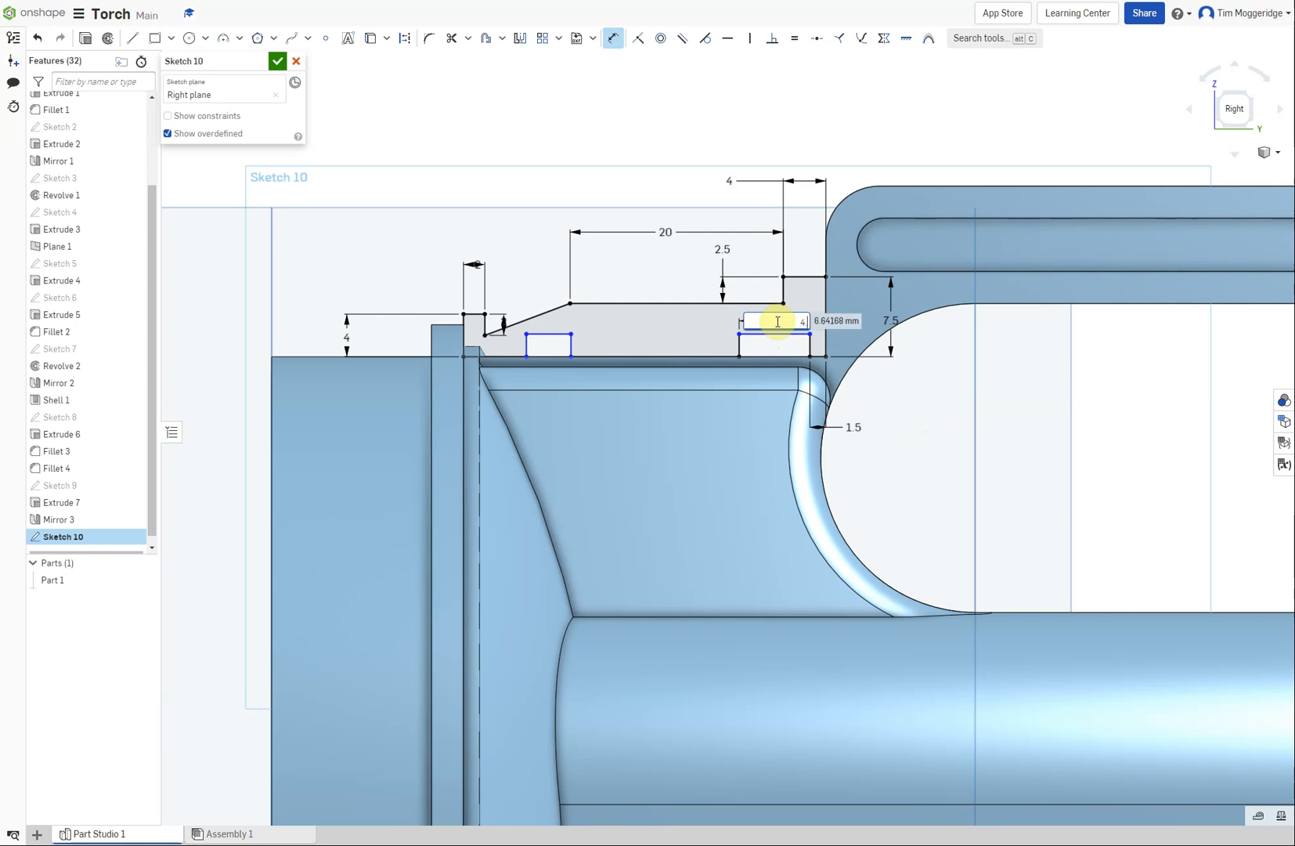
text(.5)
key(Return)
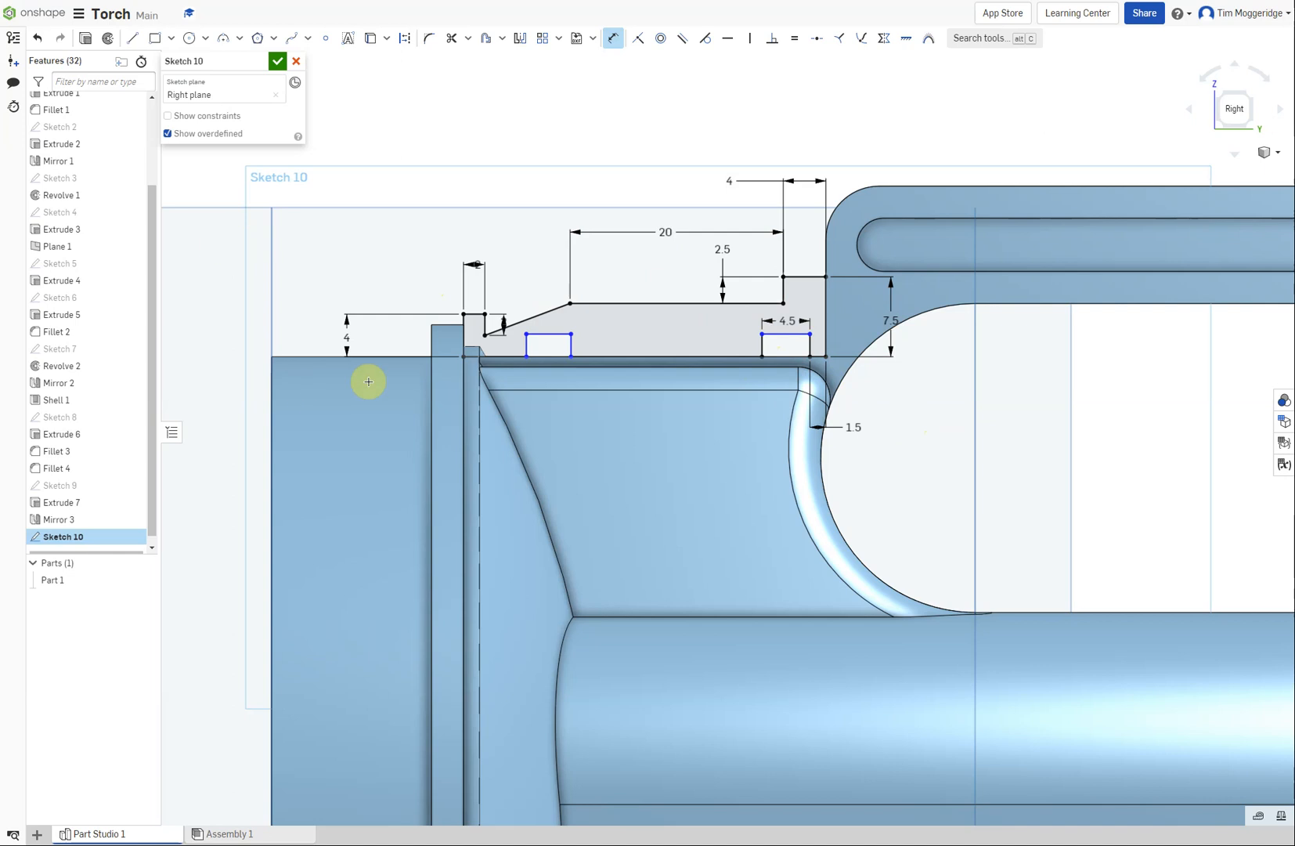
Dimension the base line ahead of the front notch to 5 mm and the front notch's width to 5.5 mm
click(496, 355)
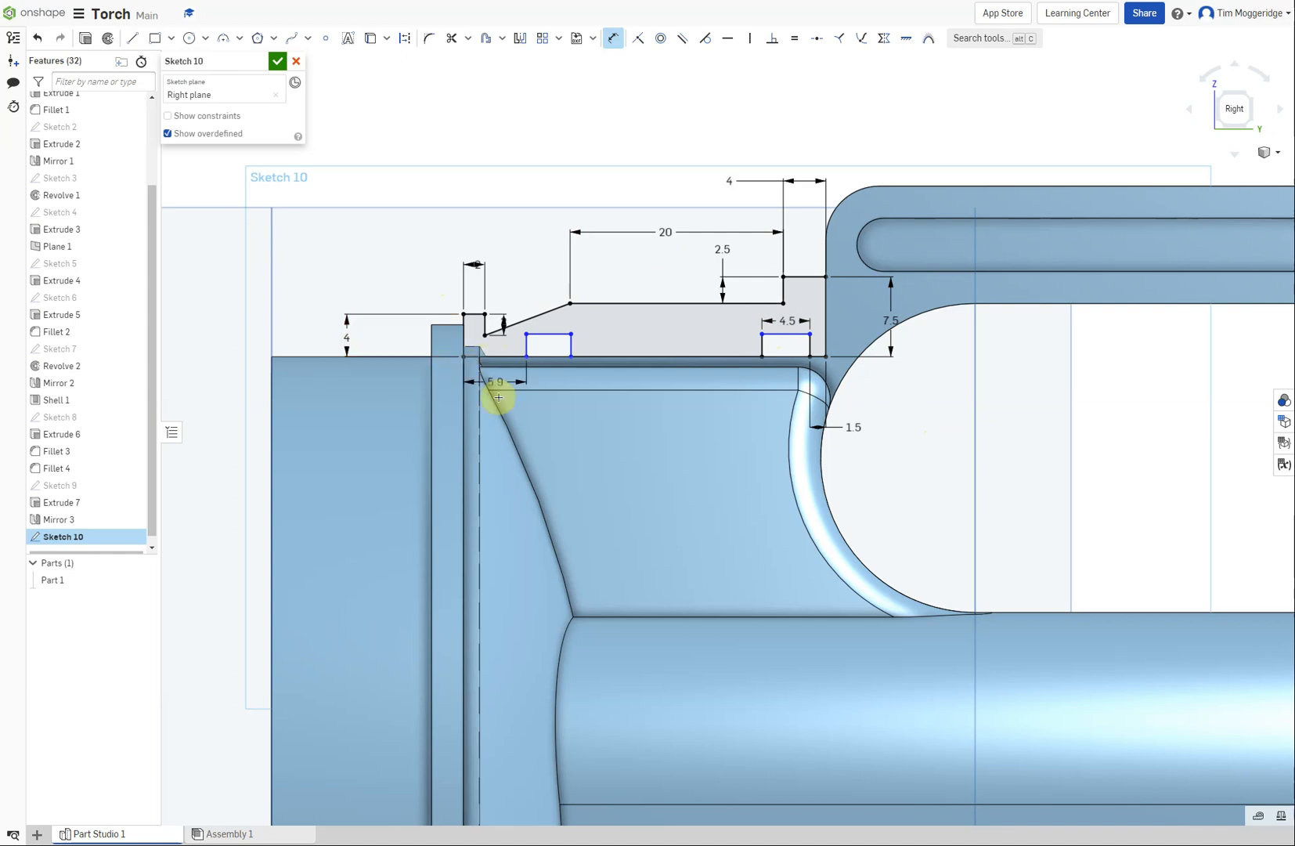
click(495, 460)
text(5)
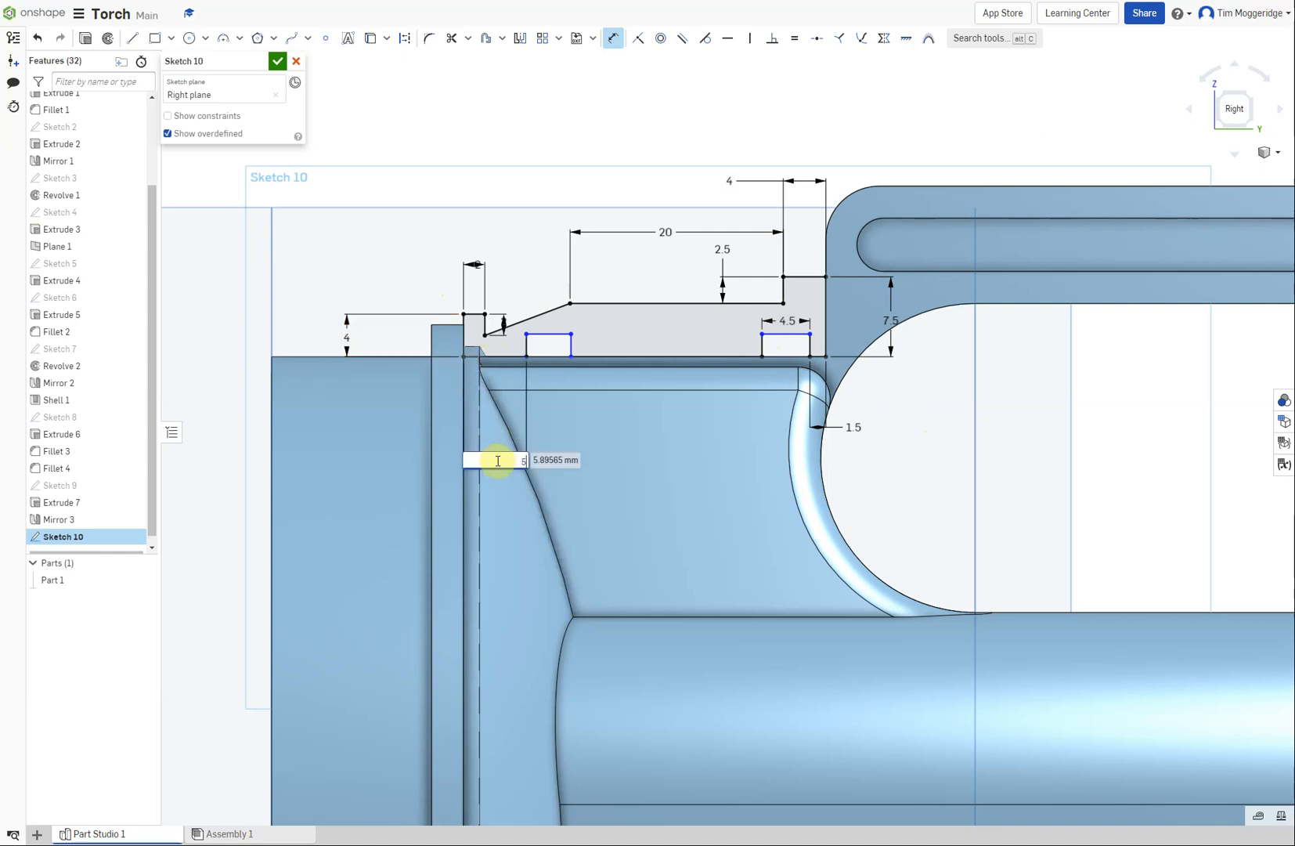
key(Return)
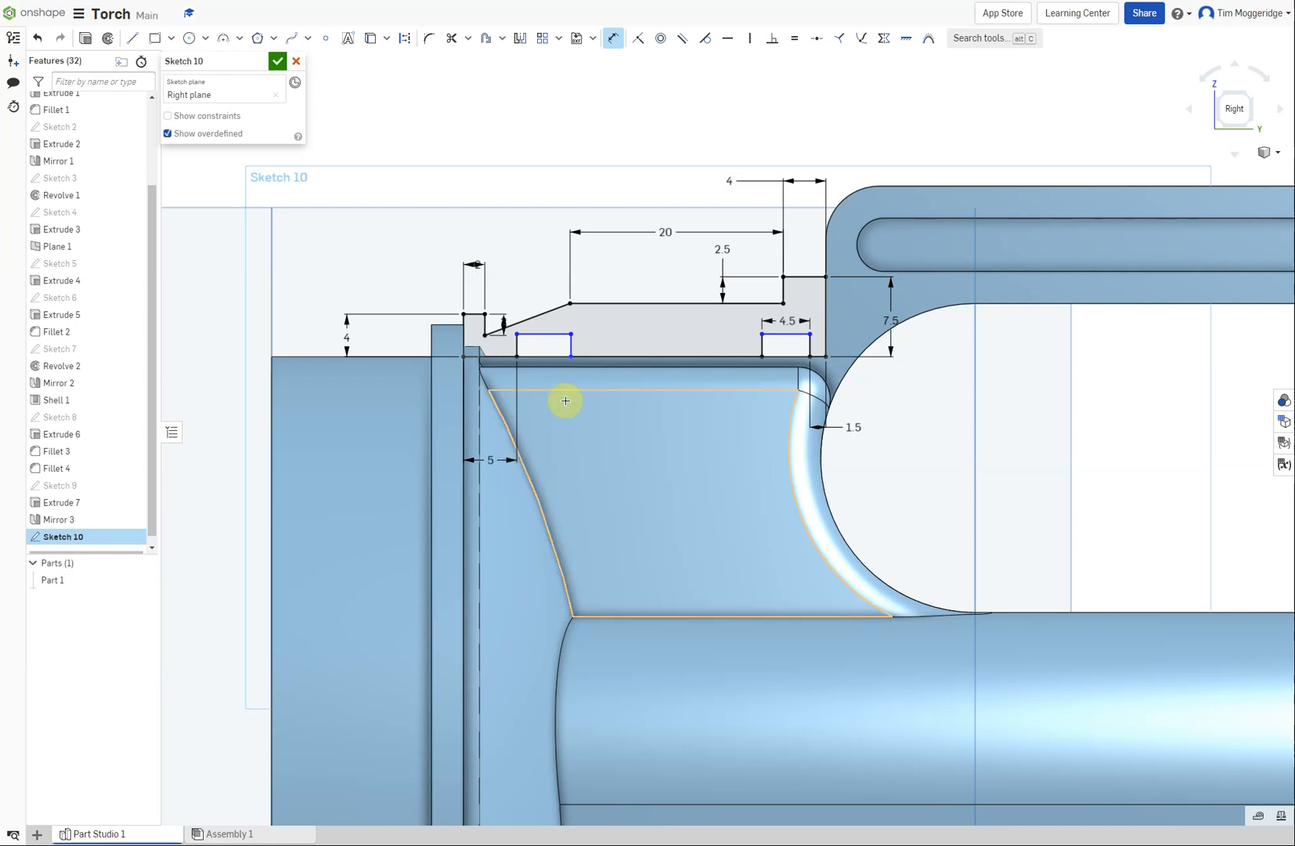
click(549, 332)
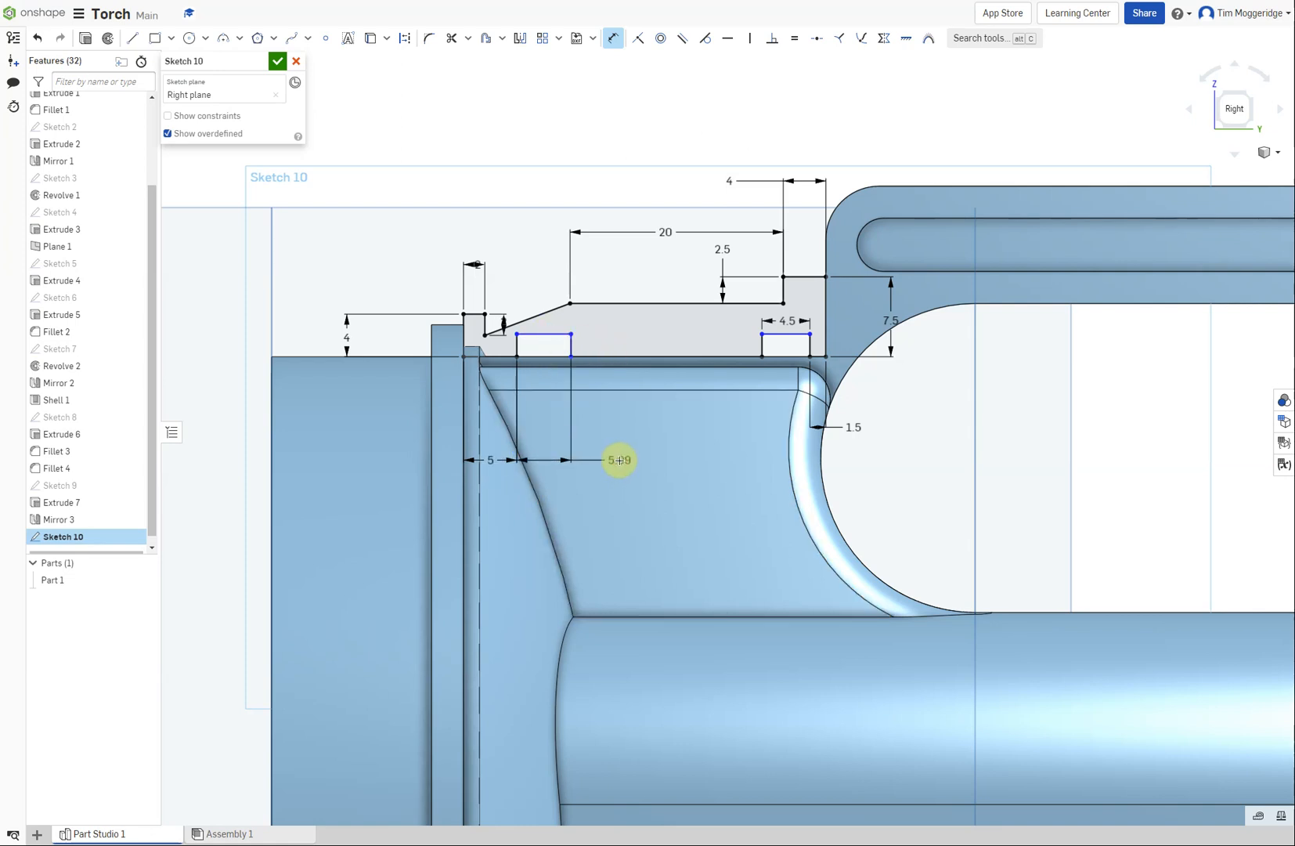
click(623, 460)
text(5)
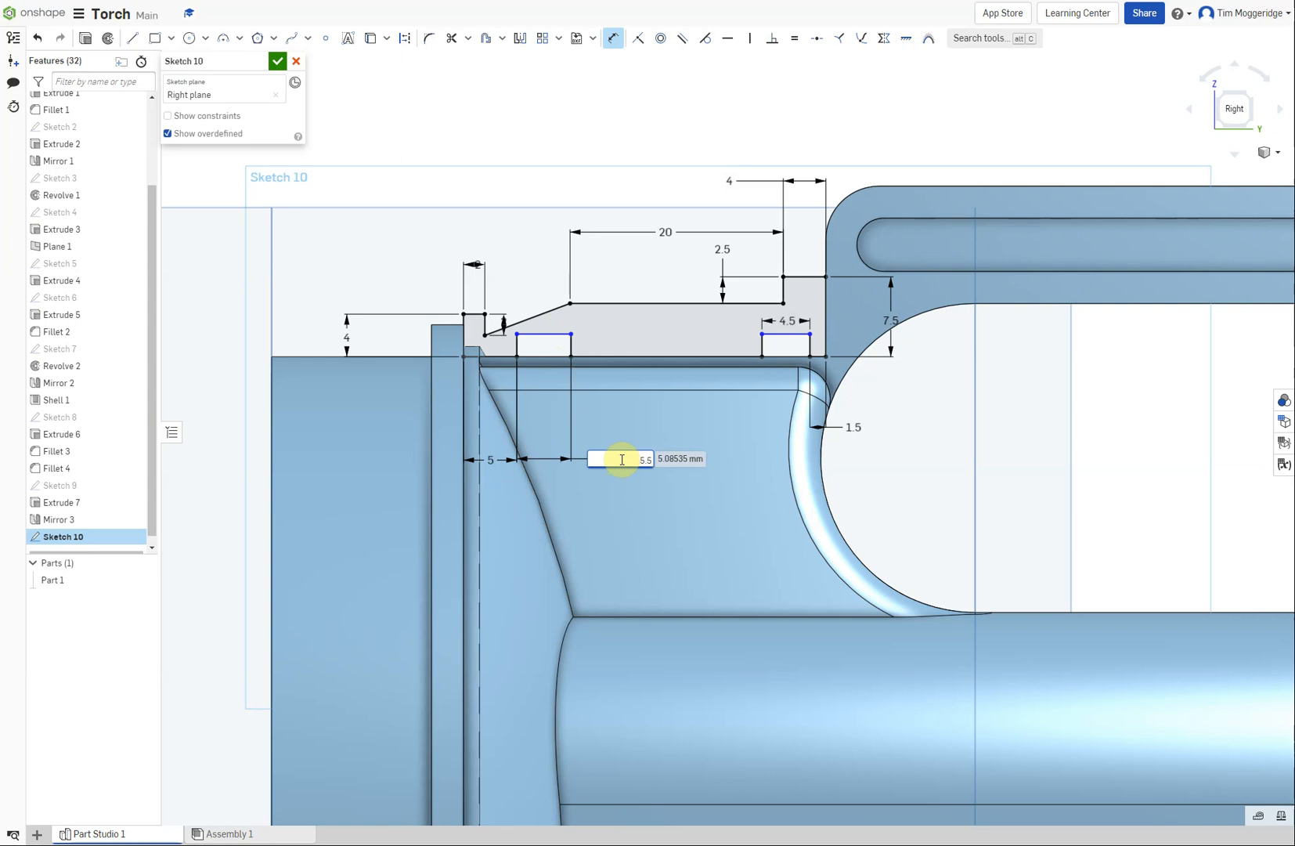
text(.5)
key(Return)
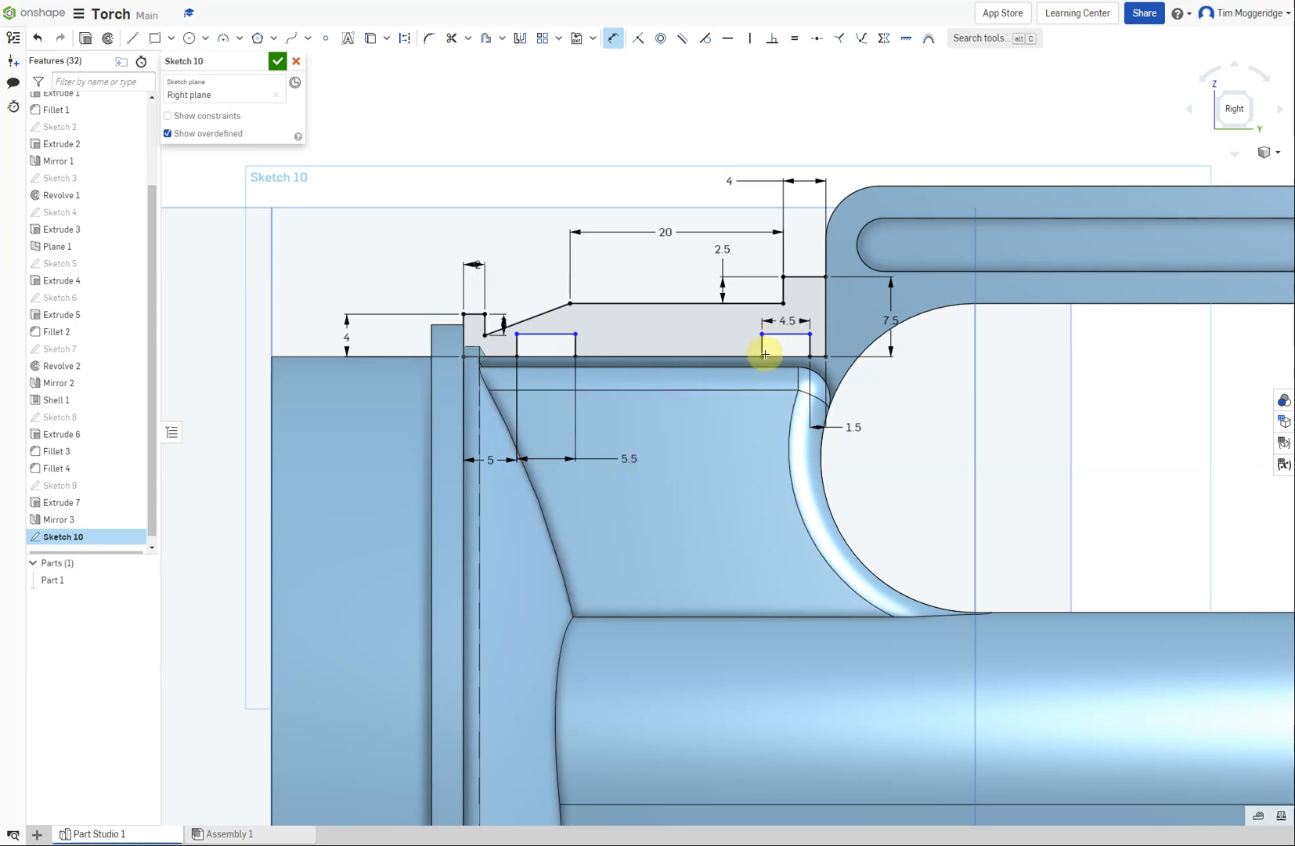
Dimension the rear notch's height to 1.5 mm
click(807, 344)
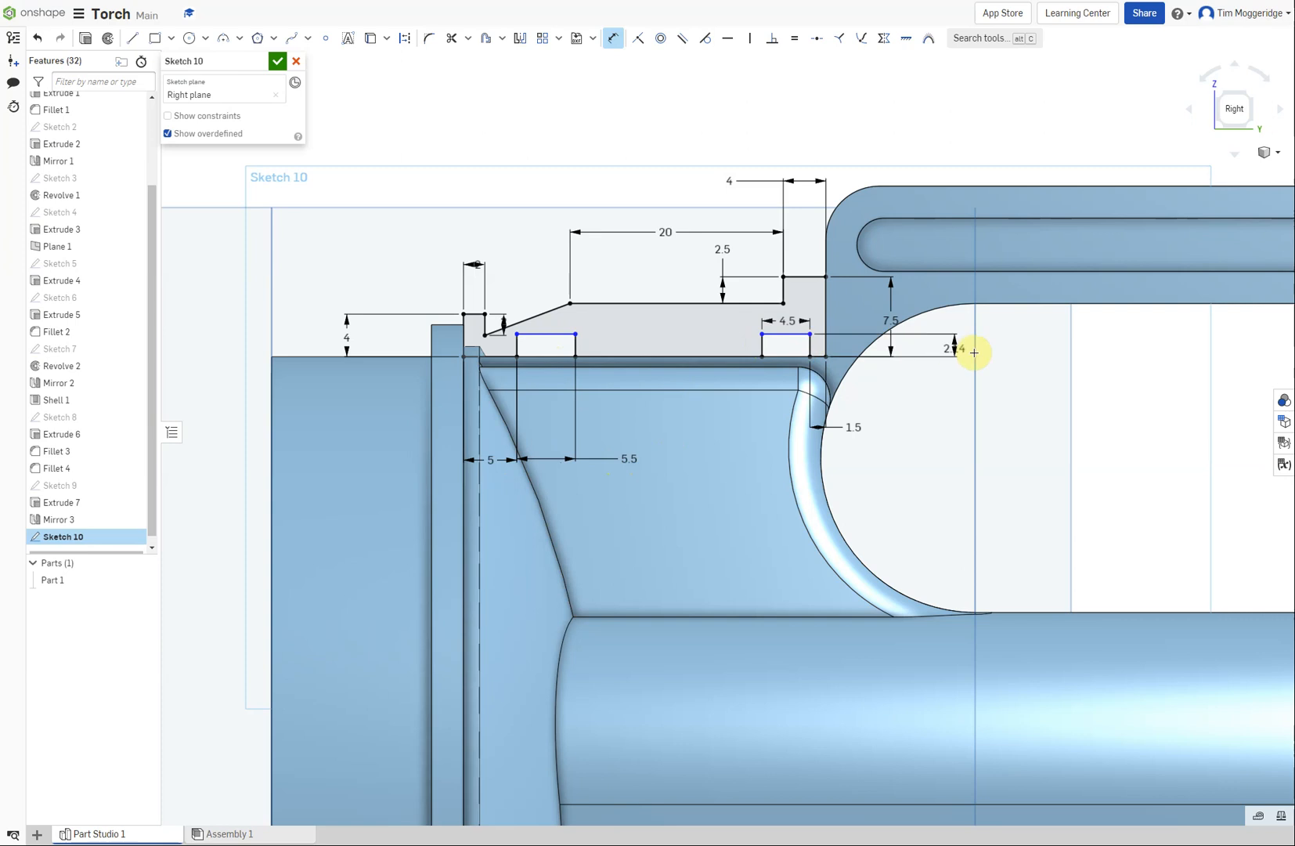
click(1006, 388)
text(1.5)
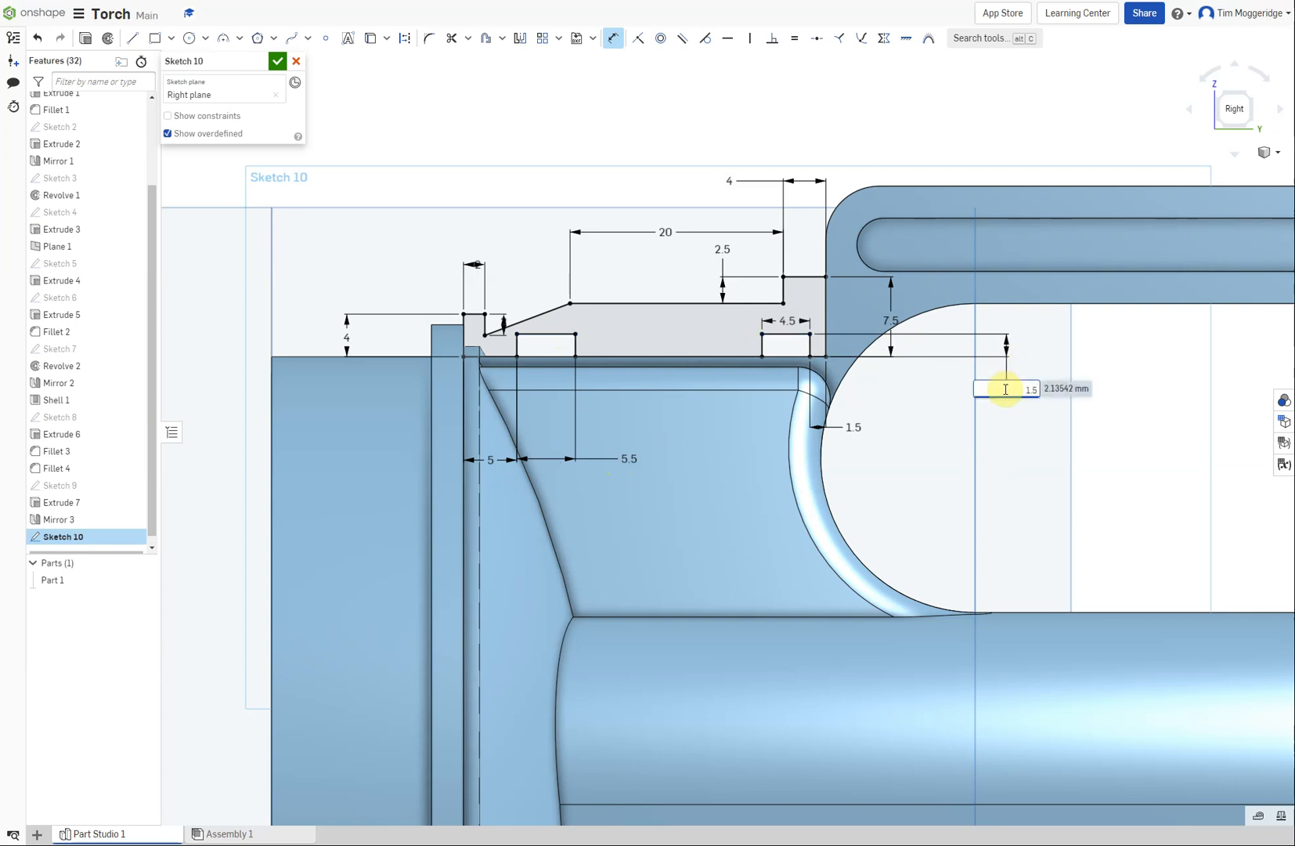
key(Return)
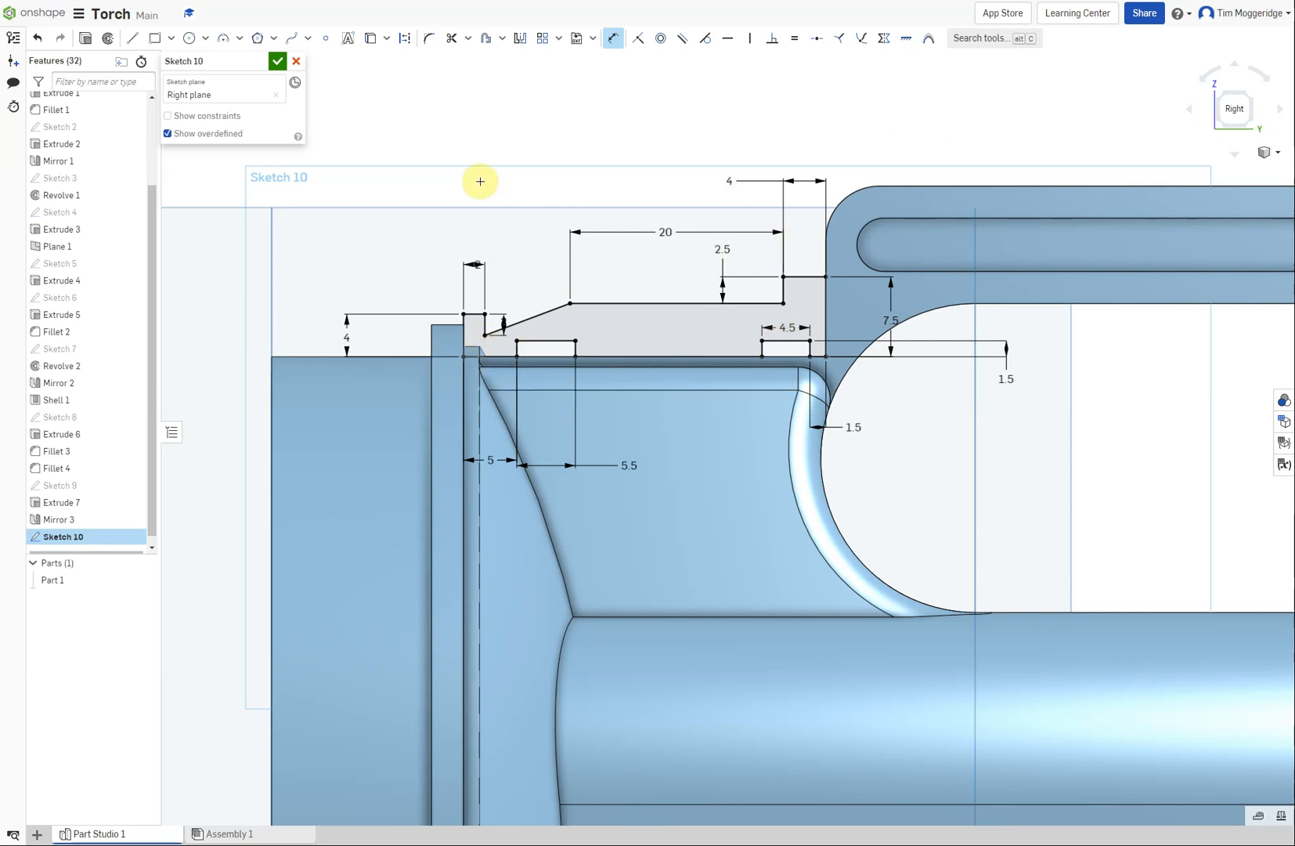
Extrude the stepped, notched profile blind to a depth of 22 mm, adding it to the torch body
click(86, 38)
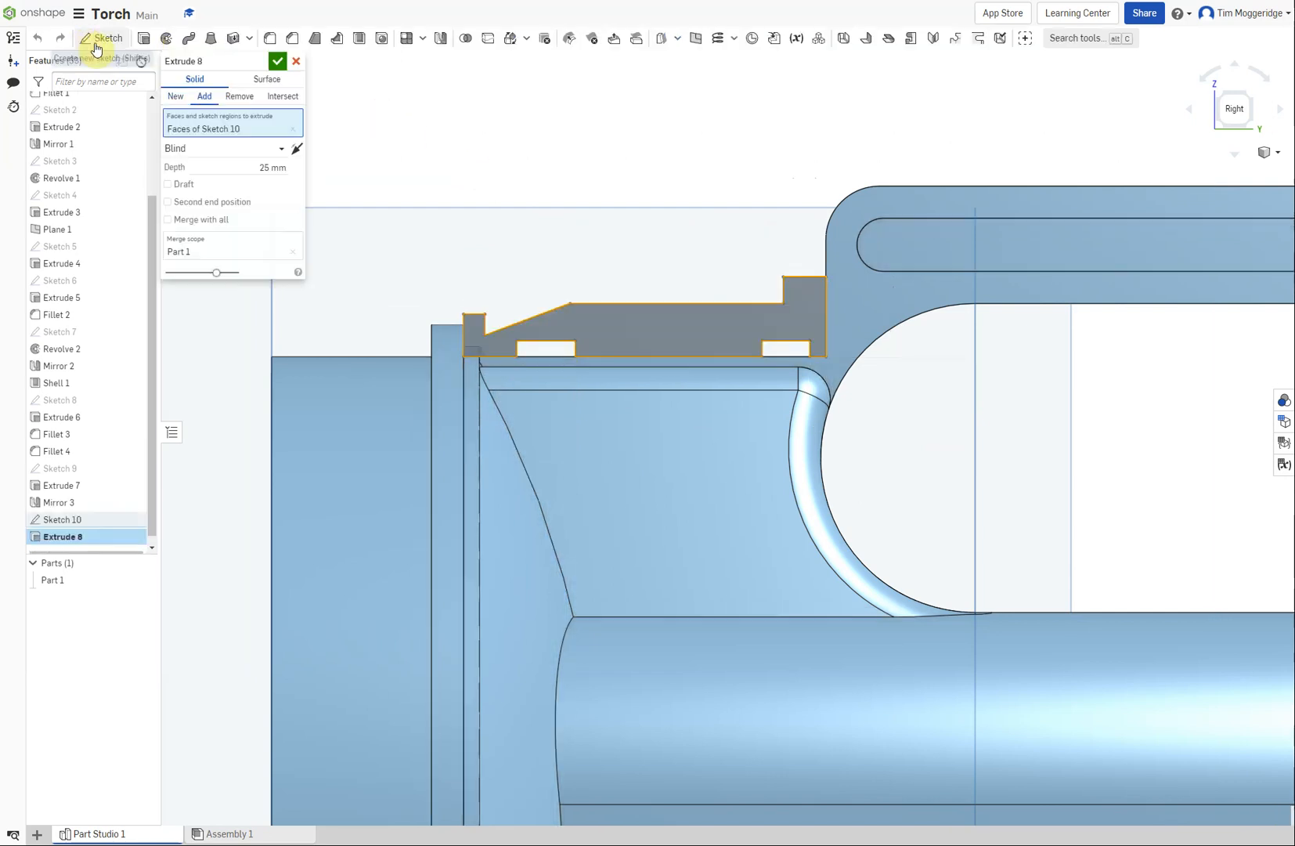
click(268, 166)
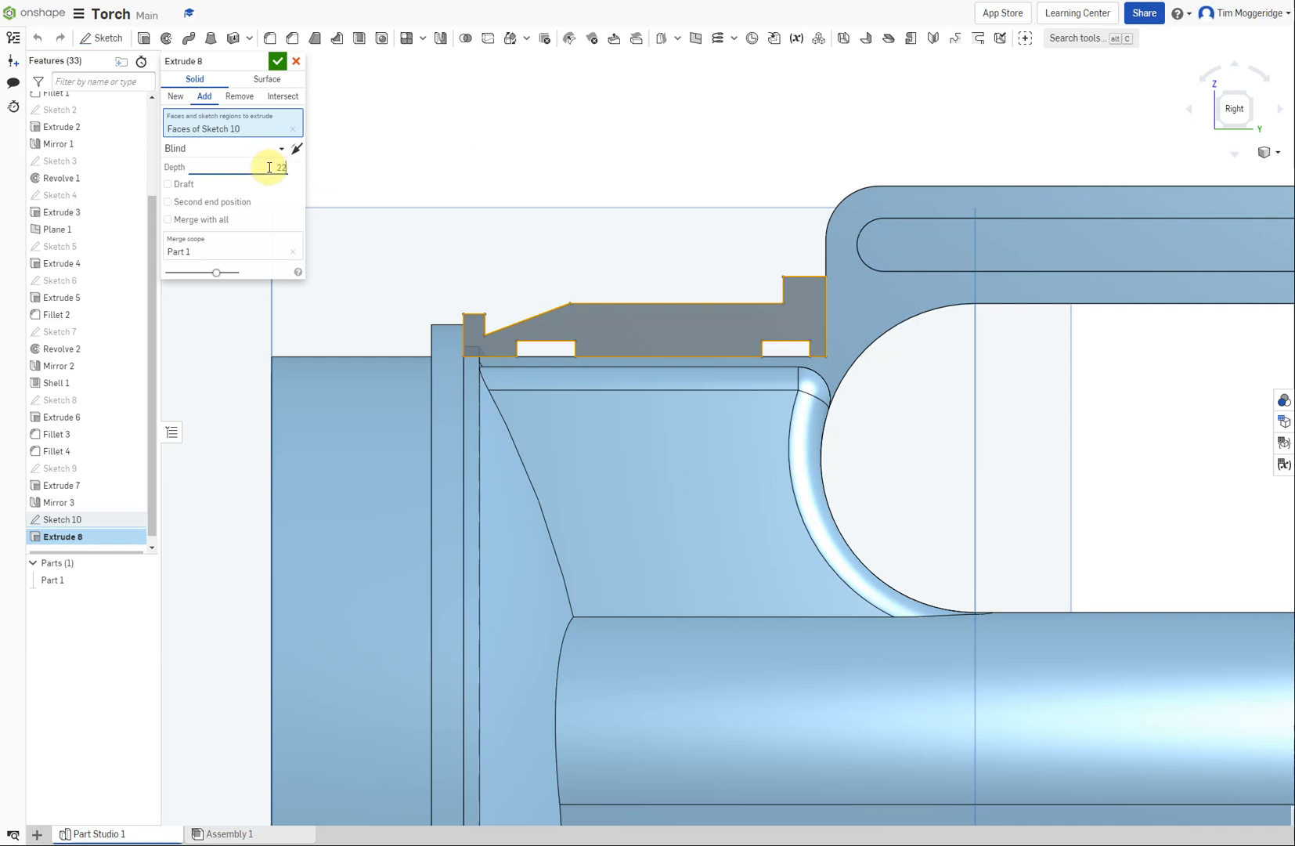
click(277, 61)
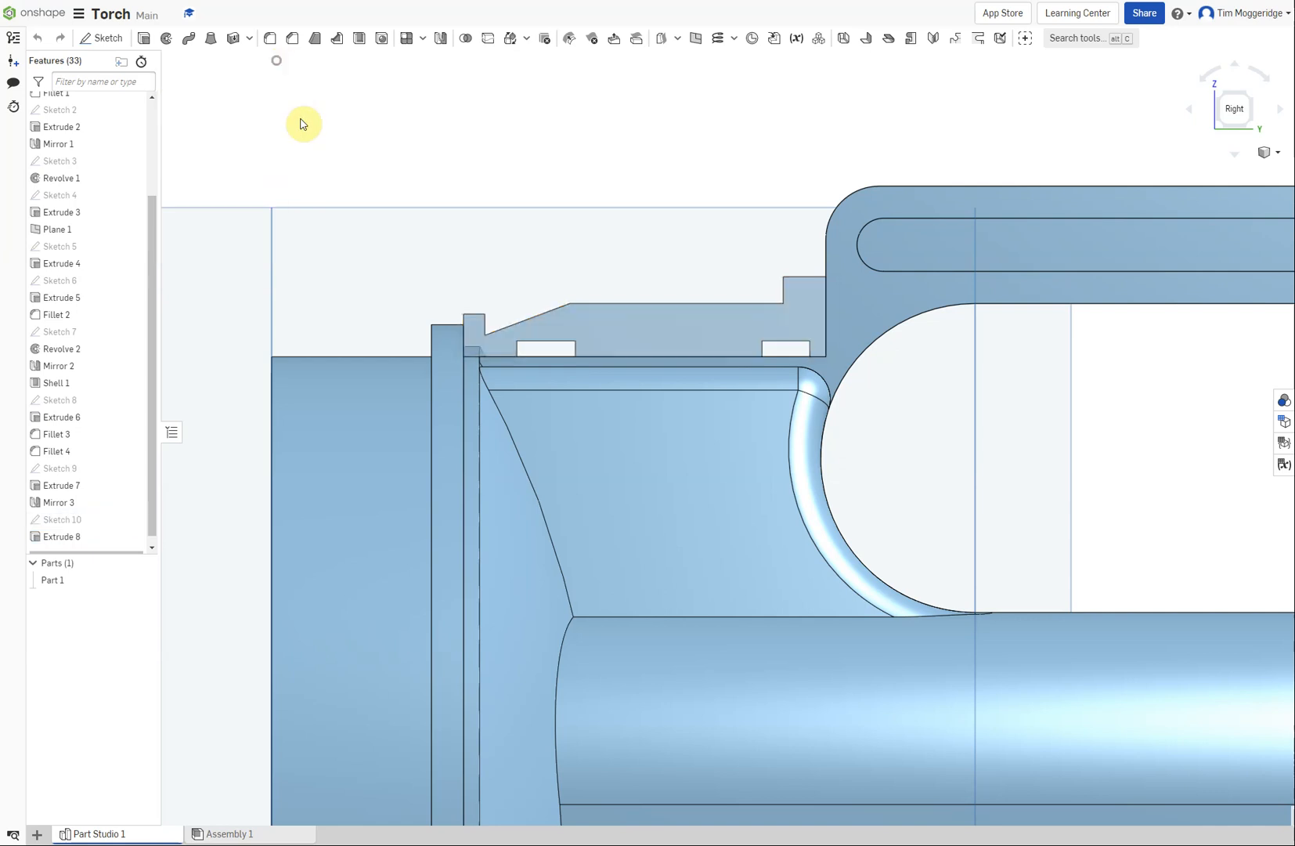
Edit the extrusion of the notched profile so its end type is Symmetric
scroll(304, 124, down, 5)
right_click(294, 127)
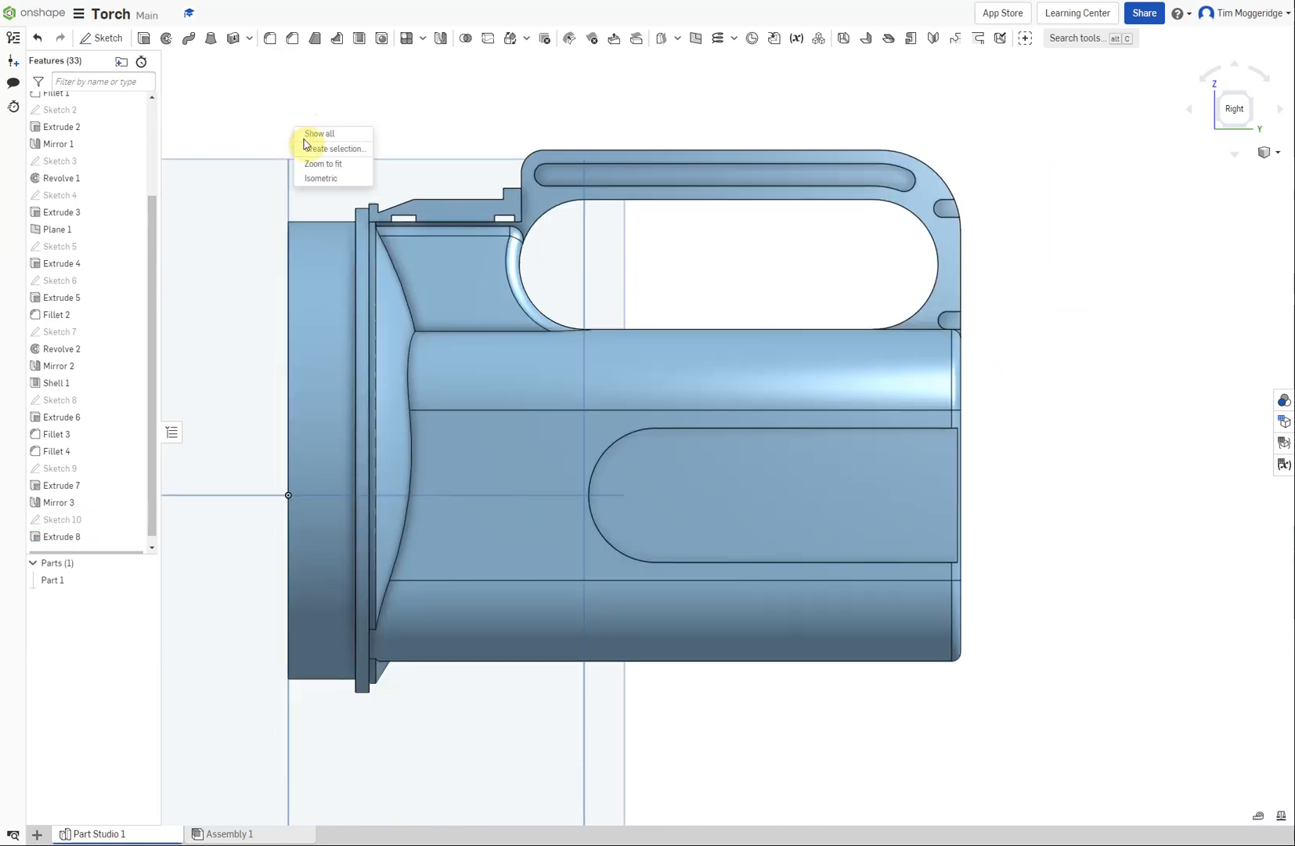
click(321, 179)
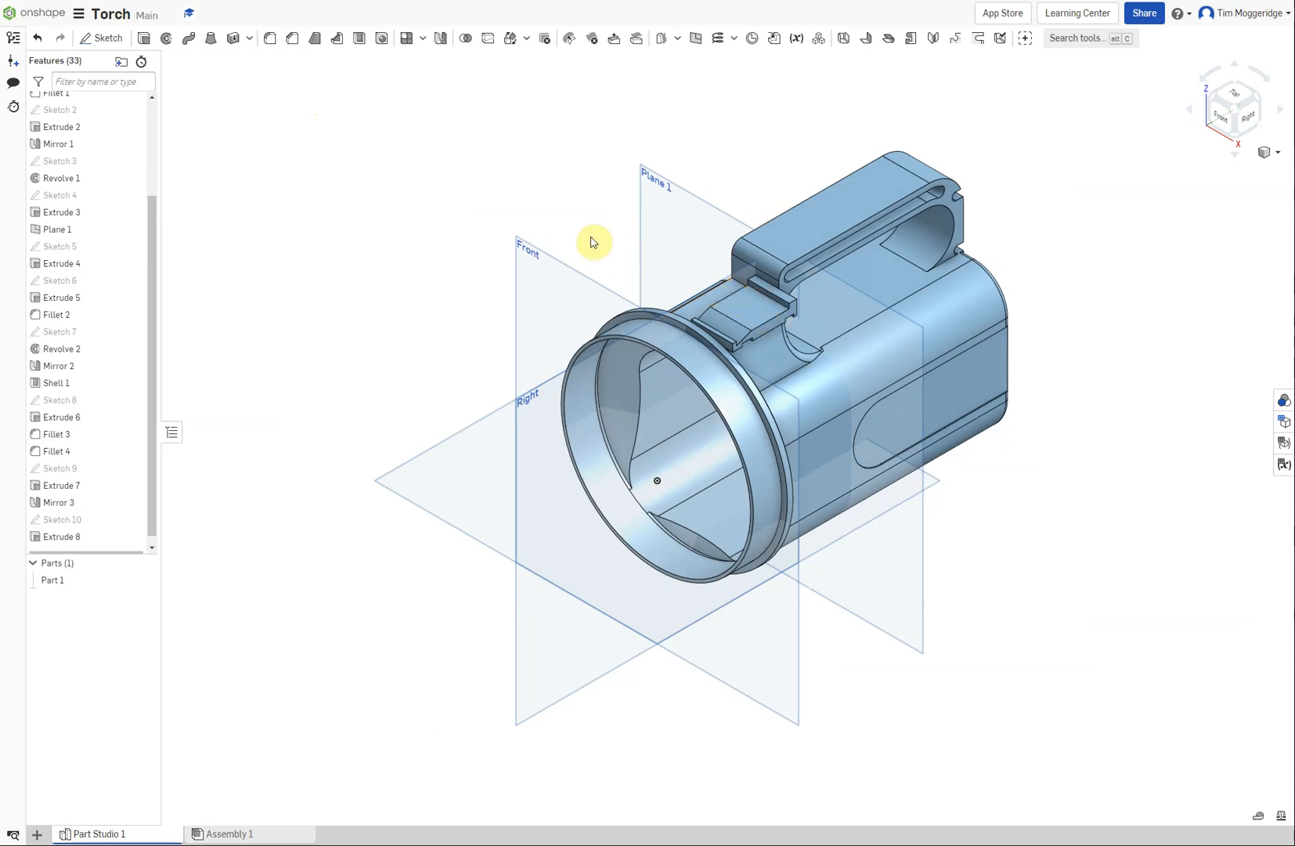
right_click(58, 542)
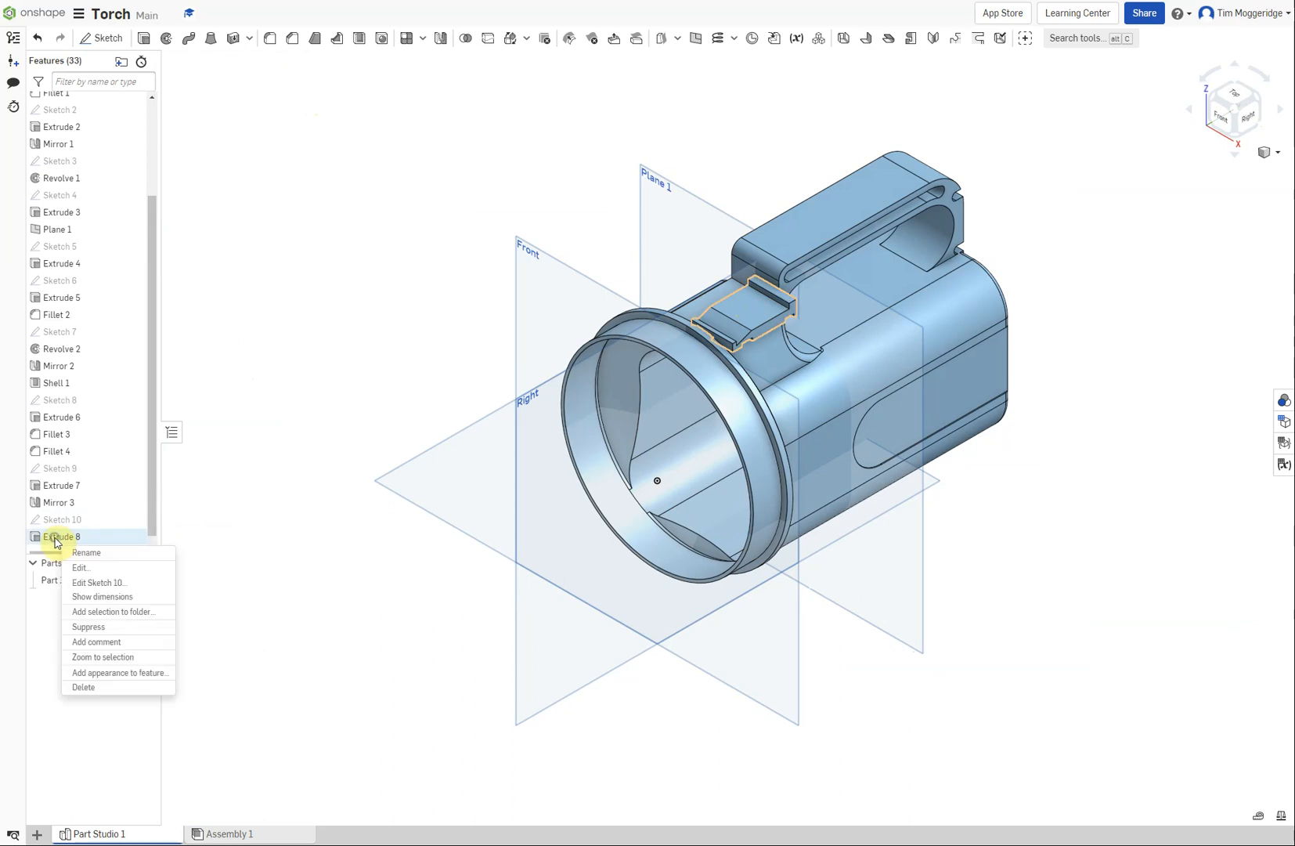
click(81, 568)
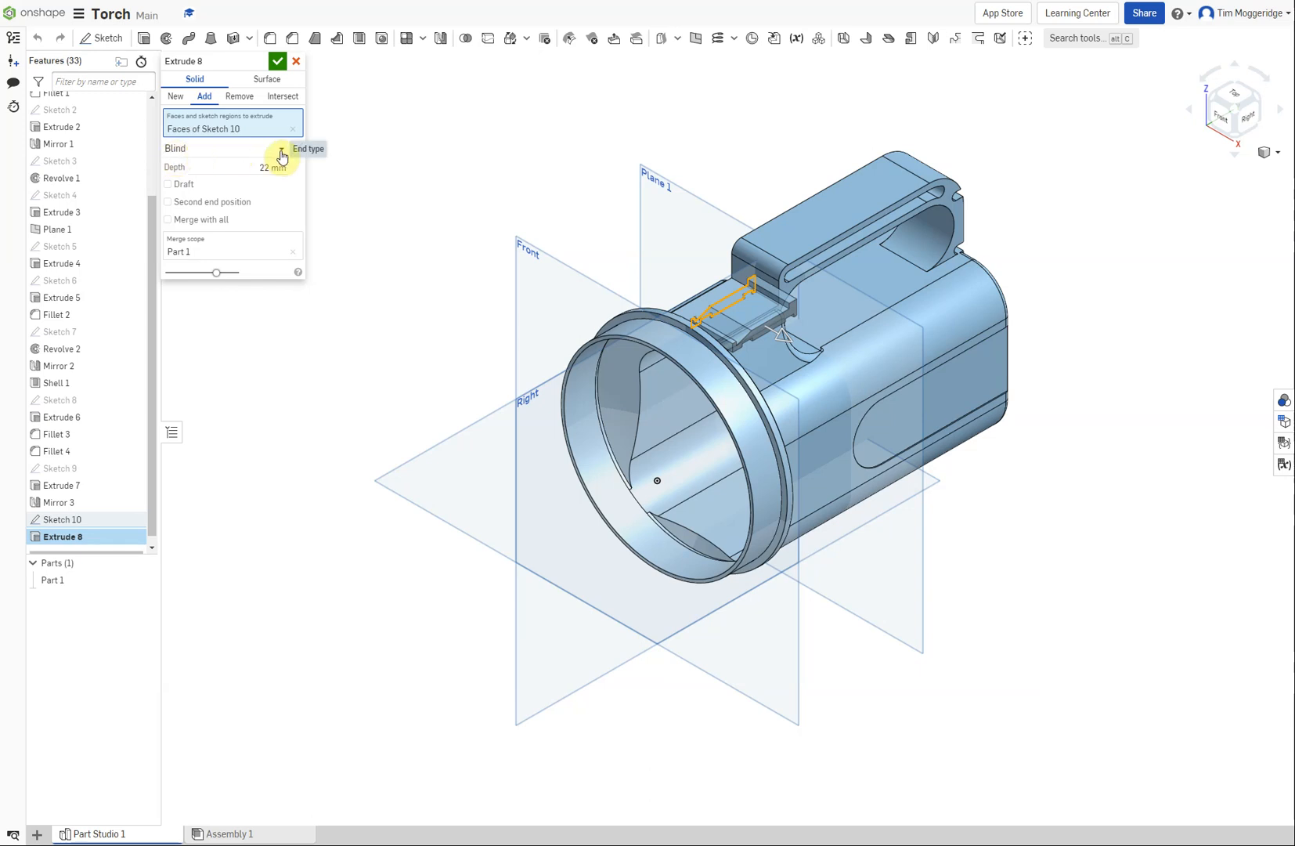
click(282, 156)
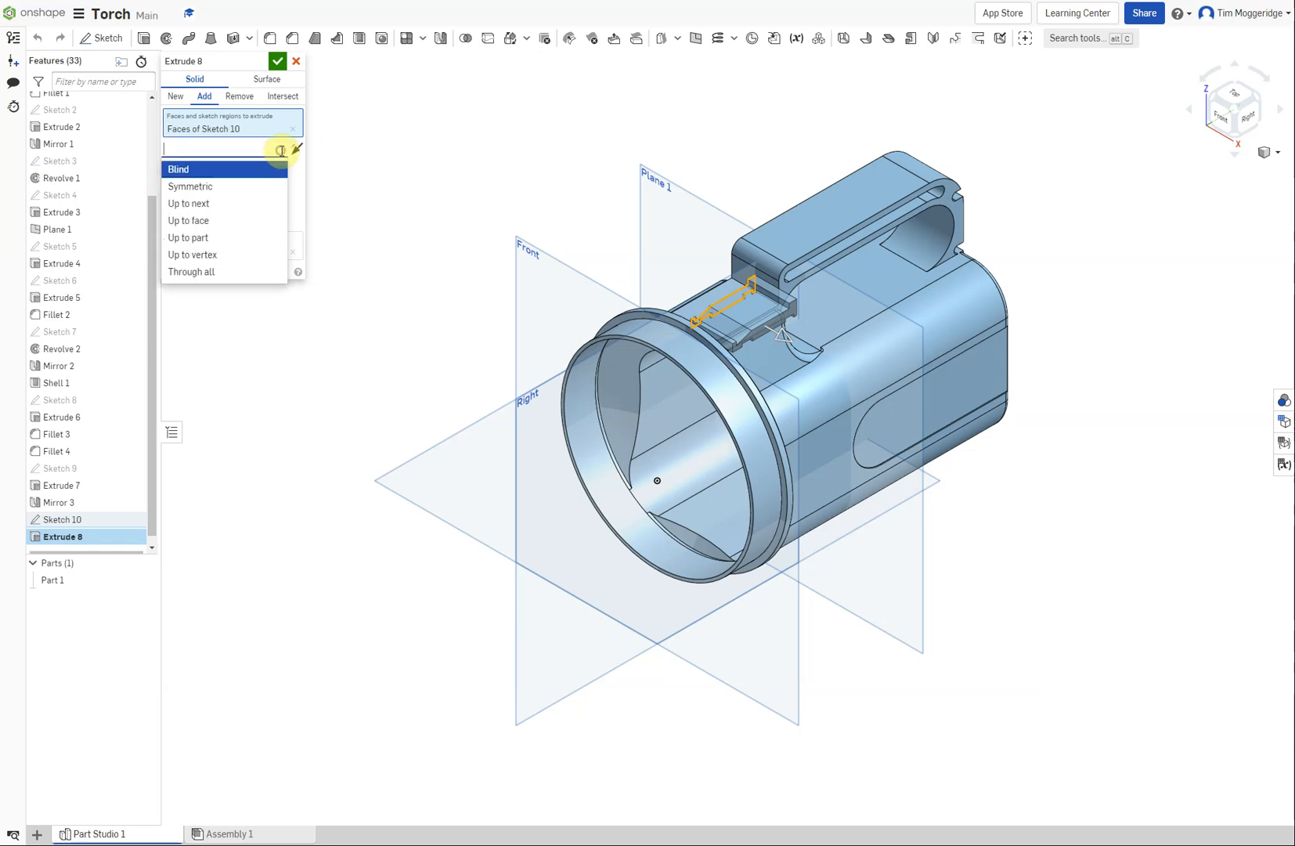
click(199, 189)
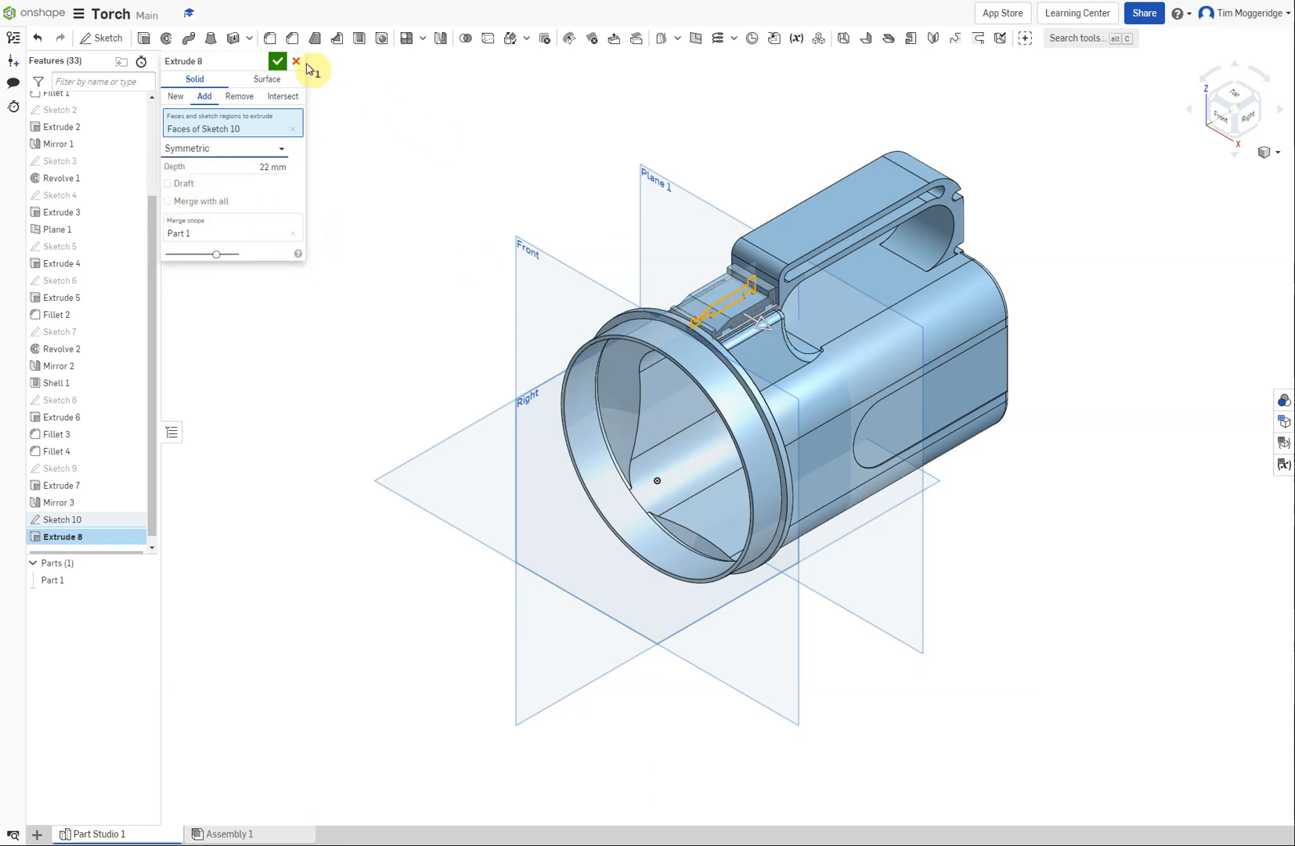
click(277, 61)
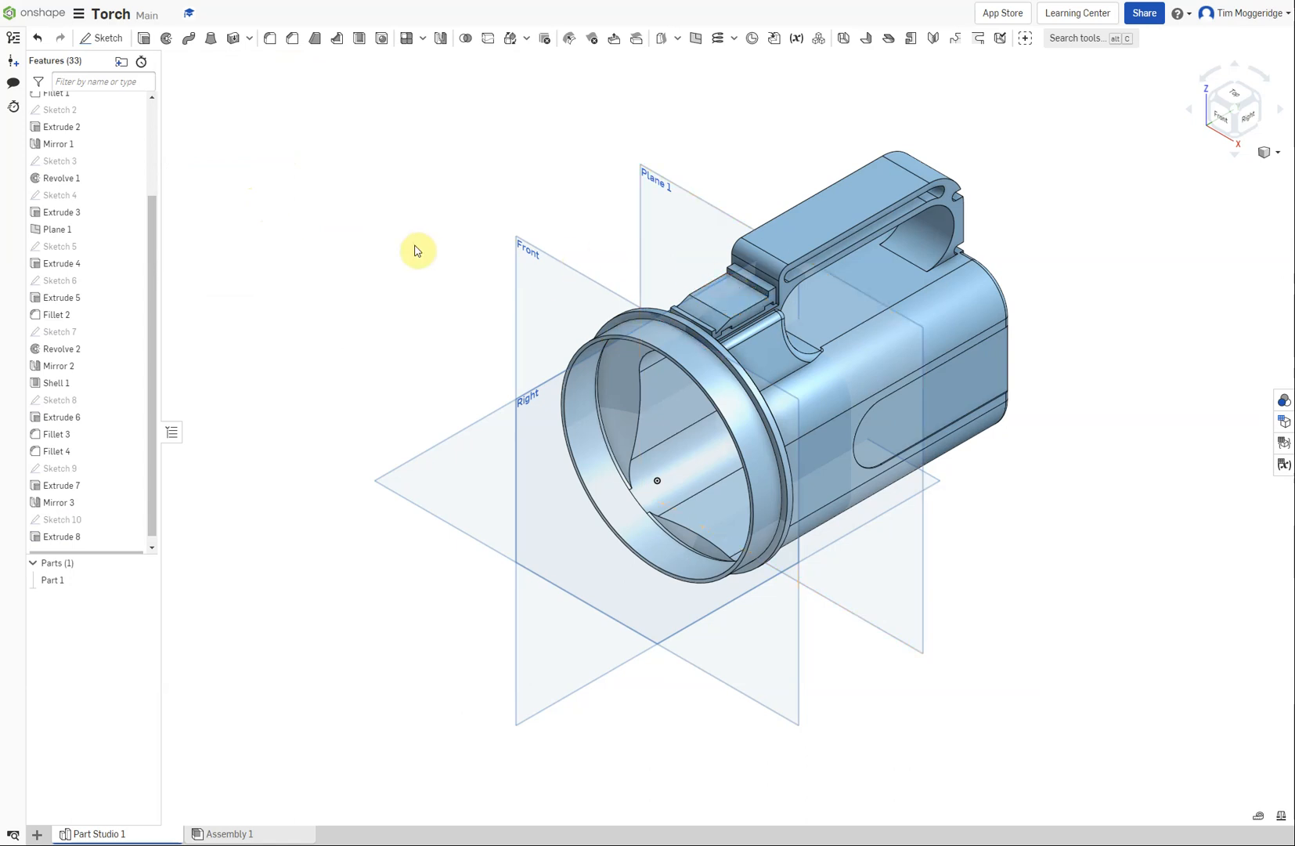
Start a sketch on the top face of the block's raised rear step and draw a rectangle about 15 mm wide forward from the handle edge
scroll(709, 275, up, 5)
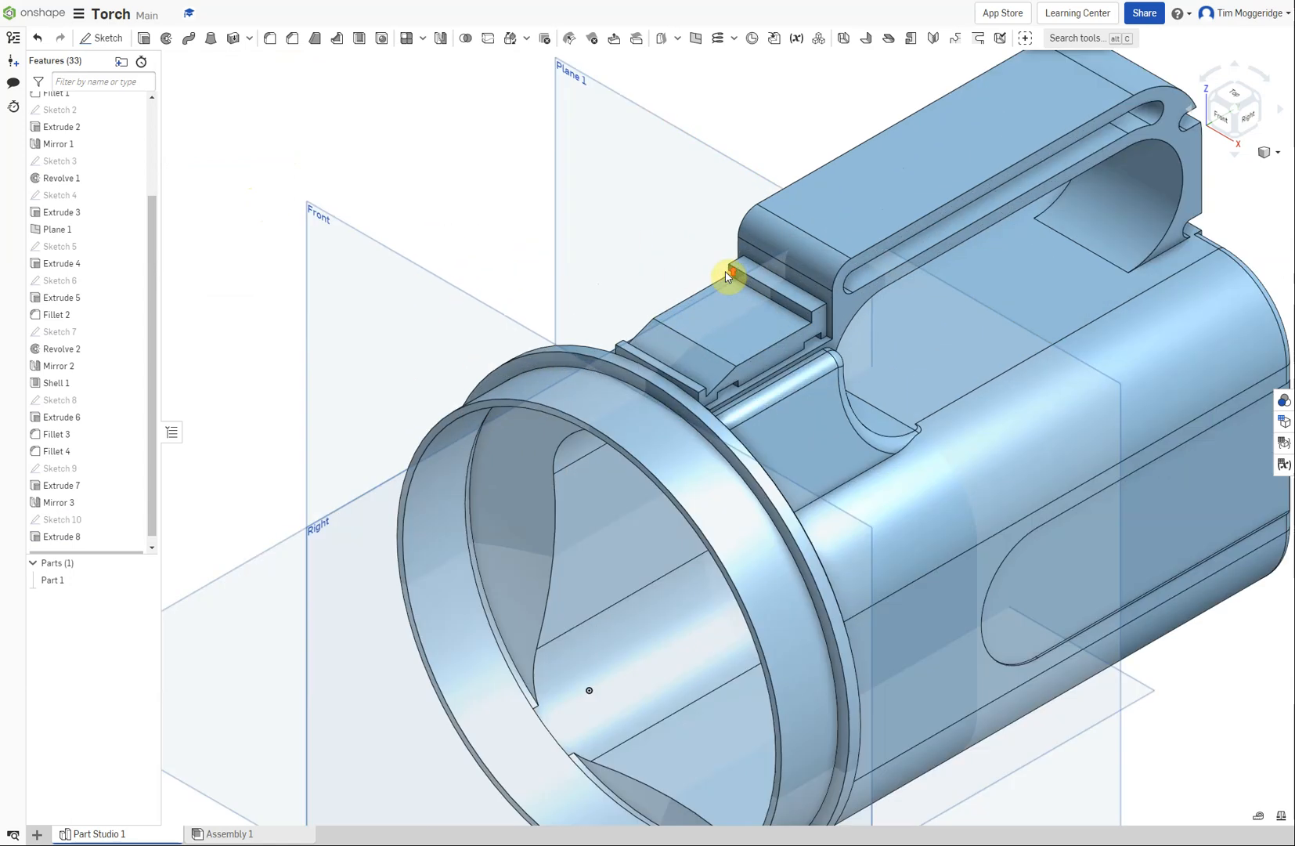
right_click(799, 296)
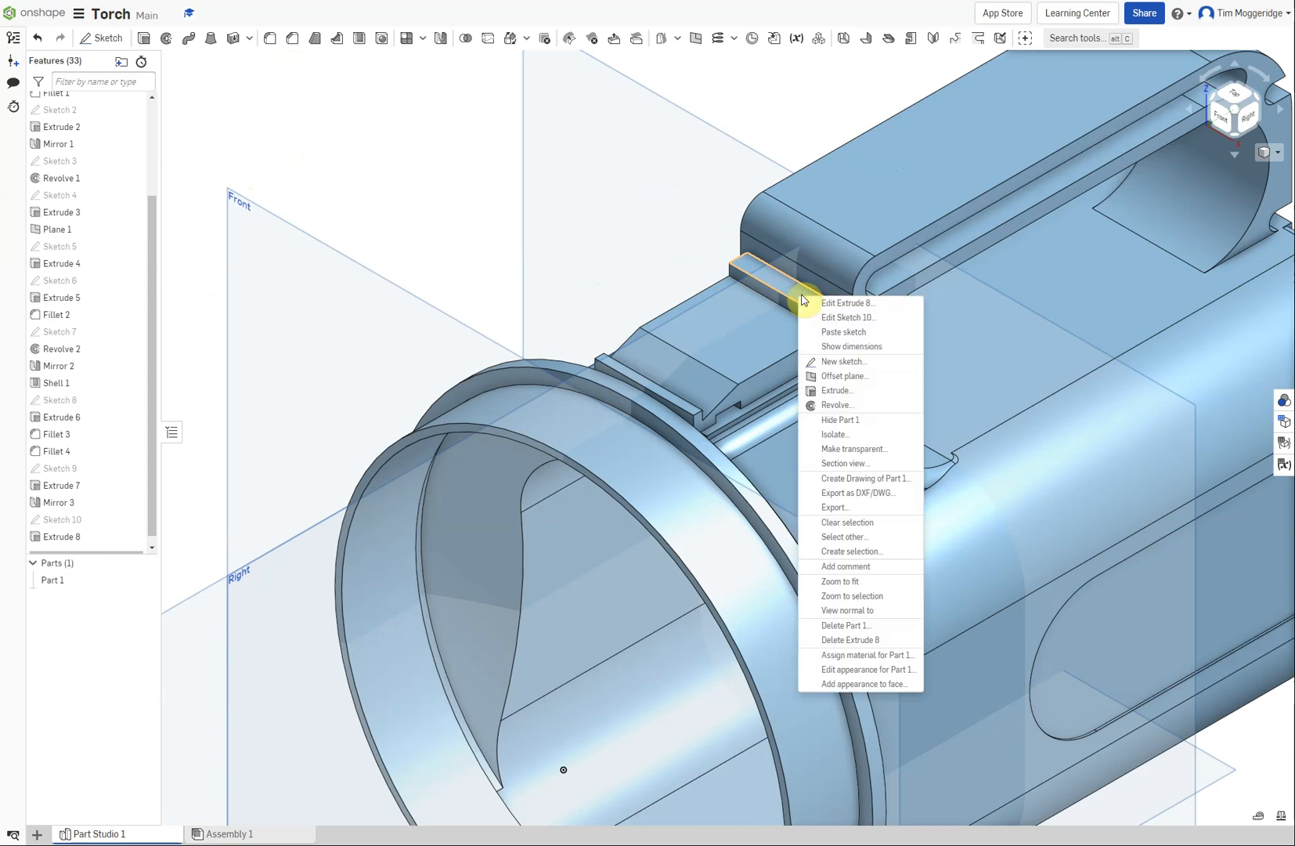
click(838, 361)
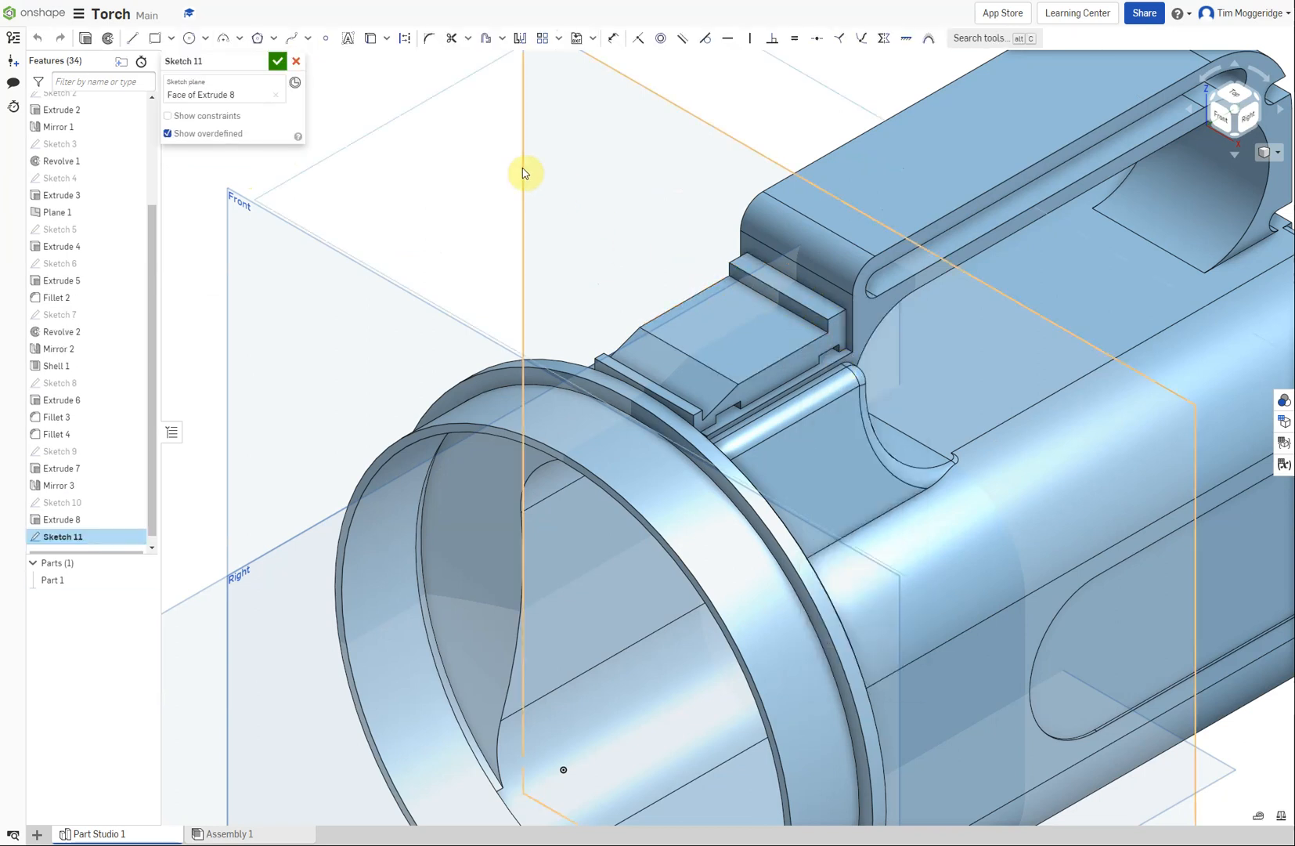
key(n)
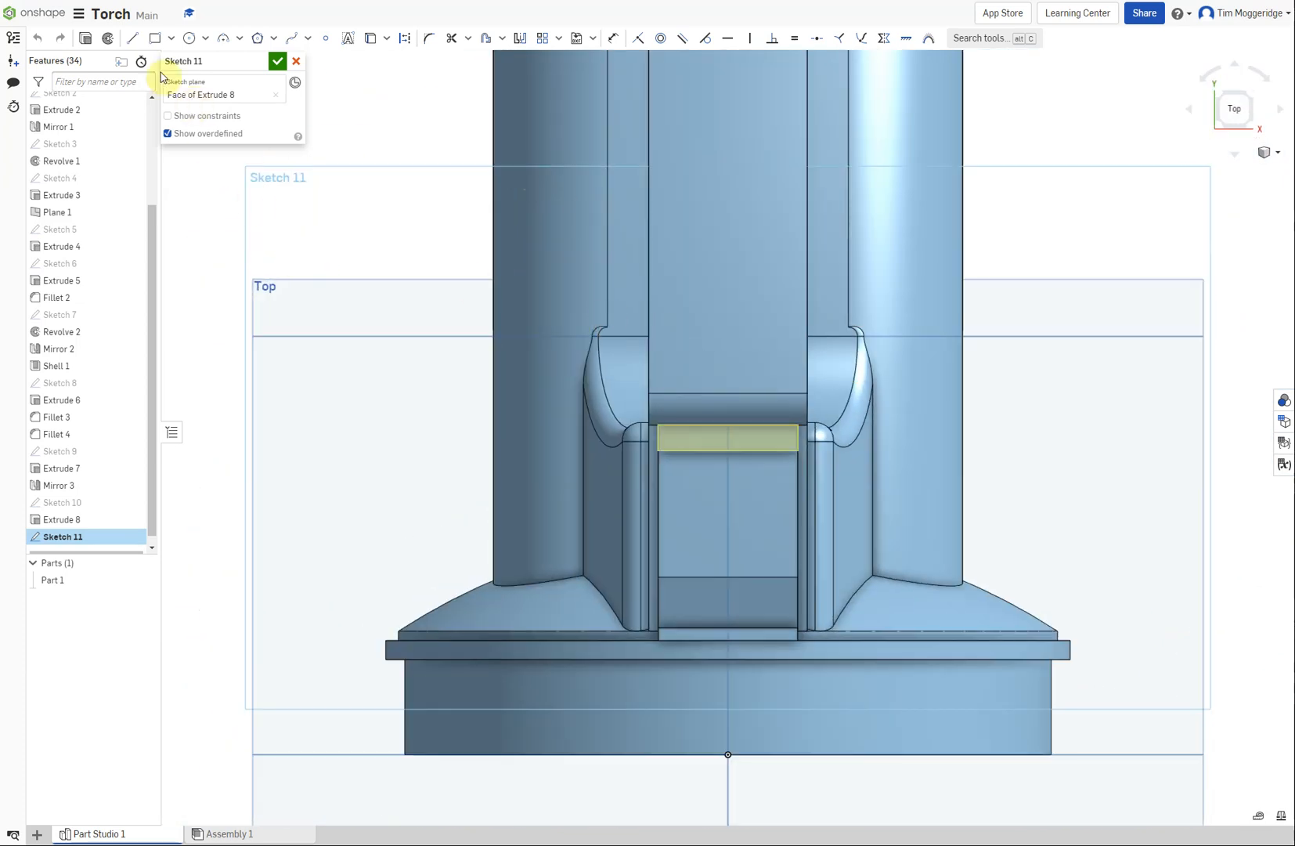
click(156, 40)
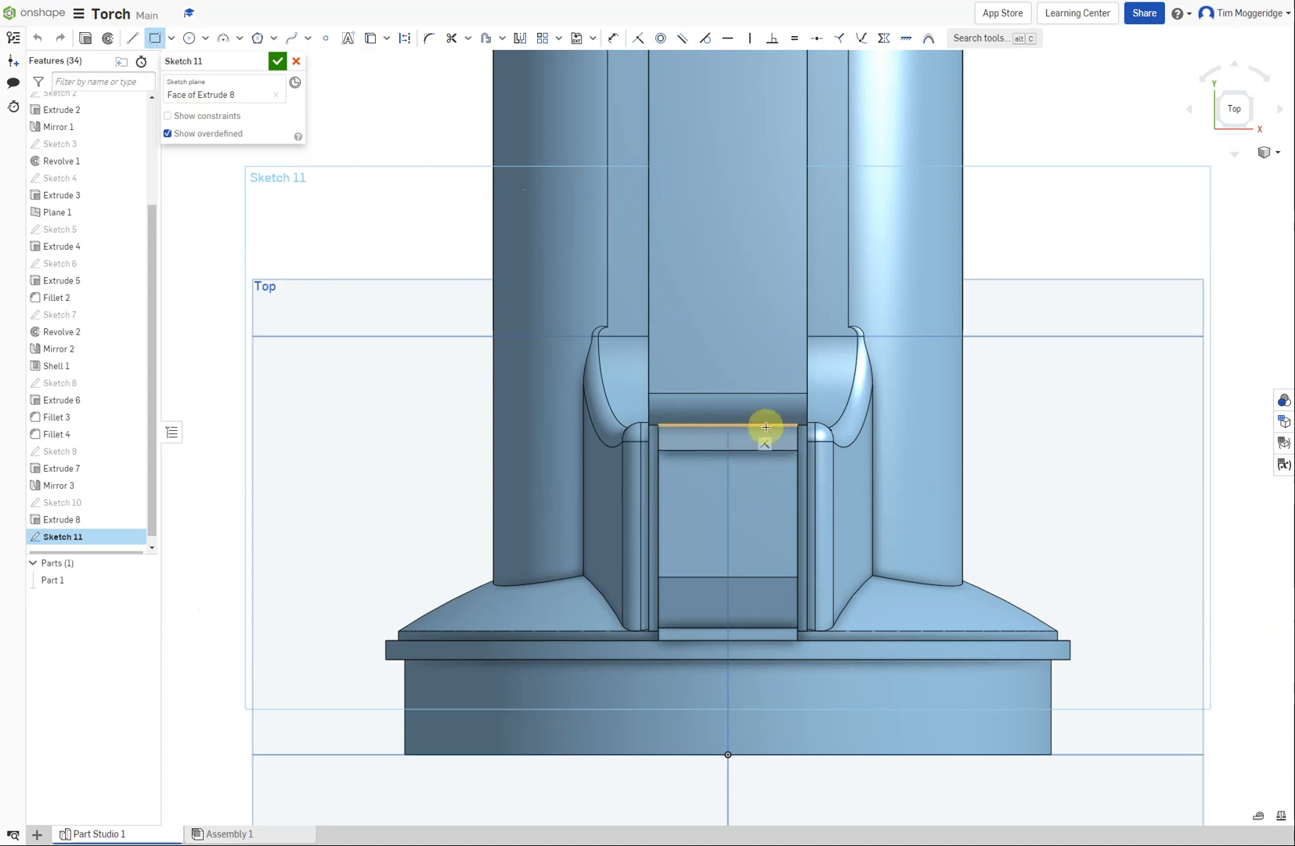
click(680, 425)
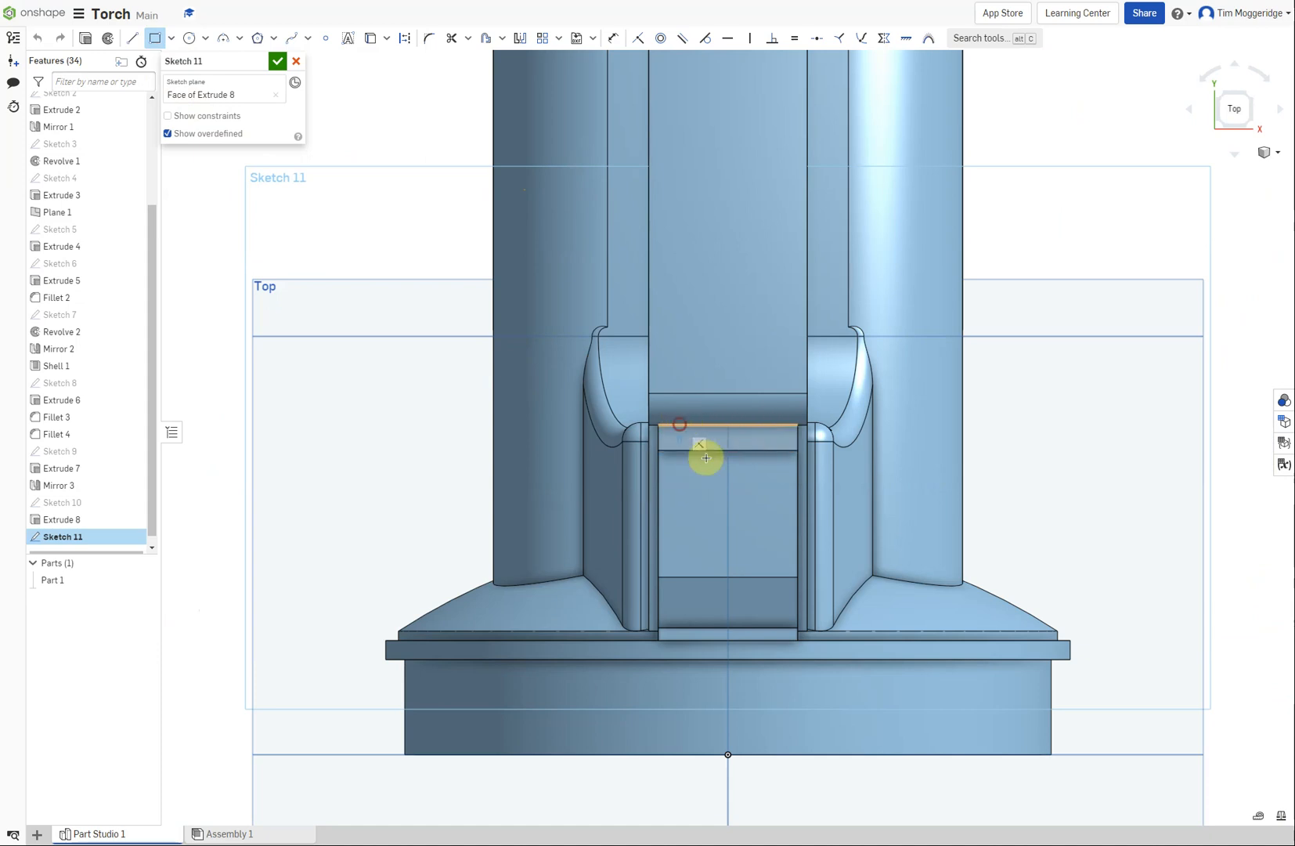
click(776, 614)
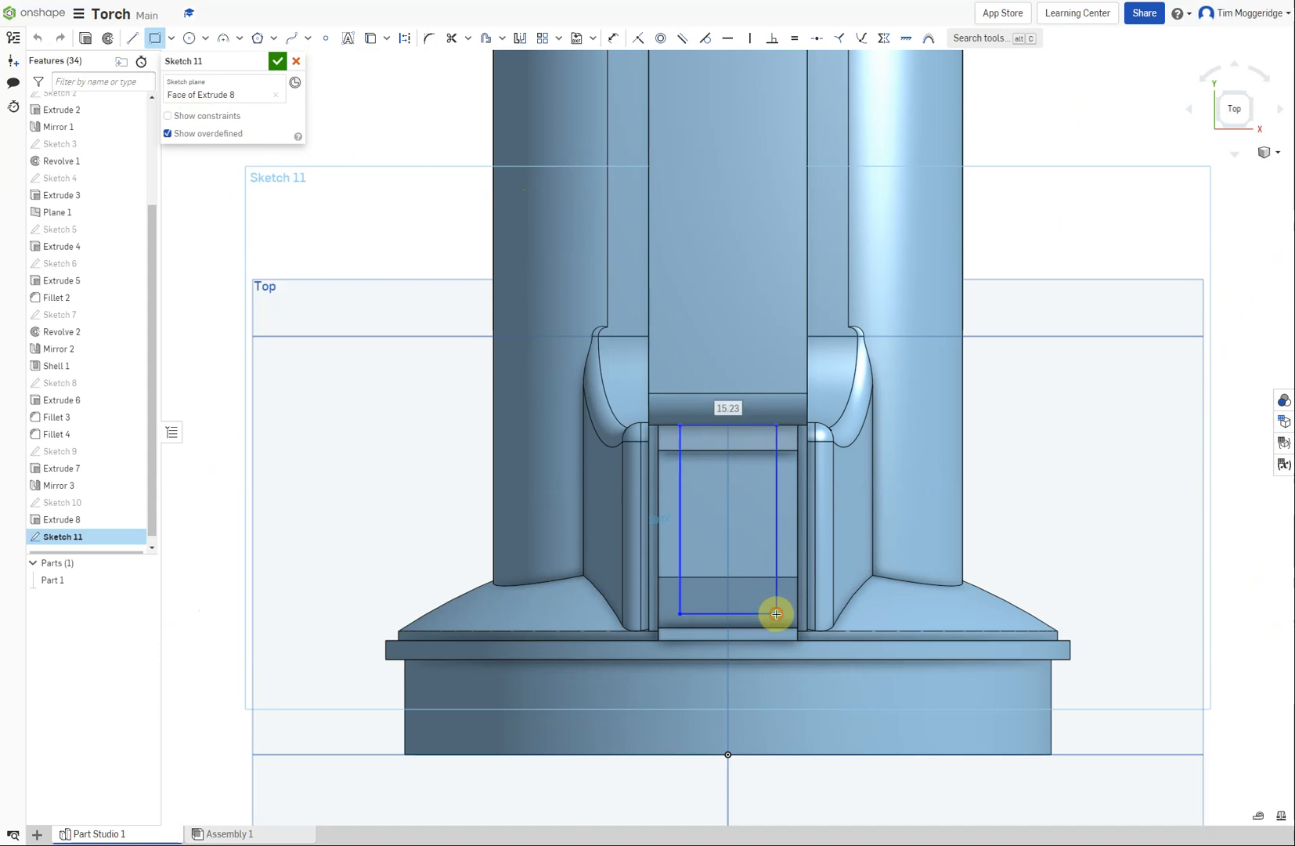
Dimension the rectangle's left side 2 mm in from the block's left edge
click(616, 40)
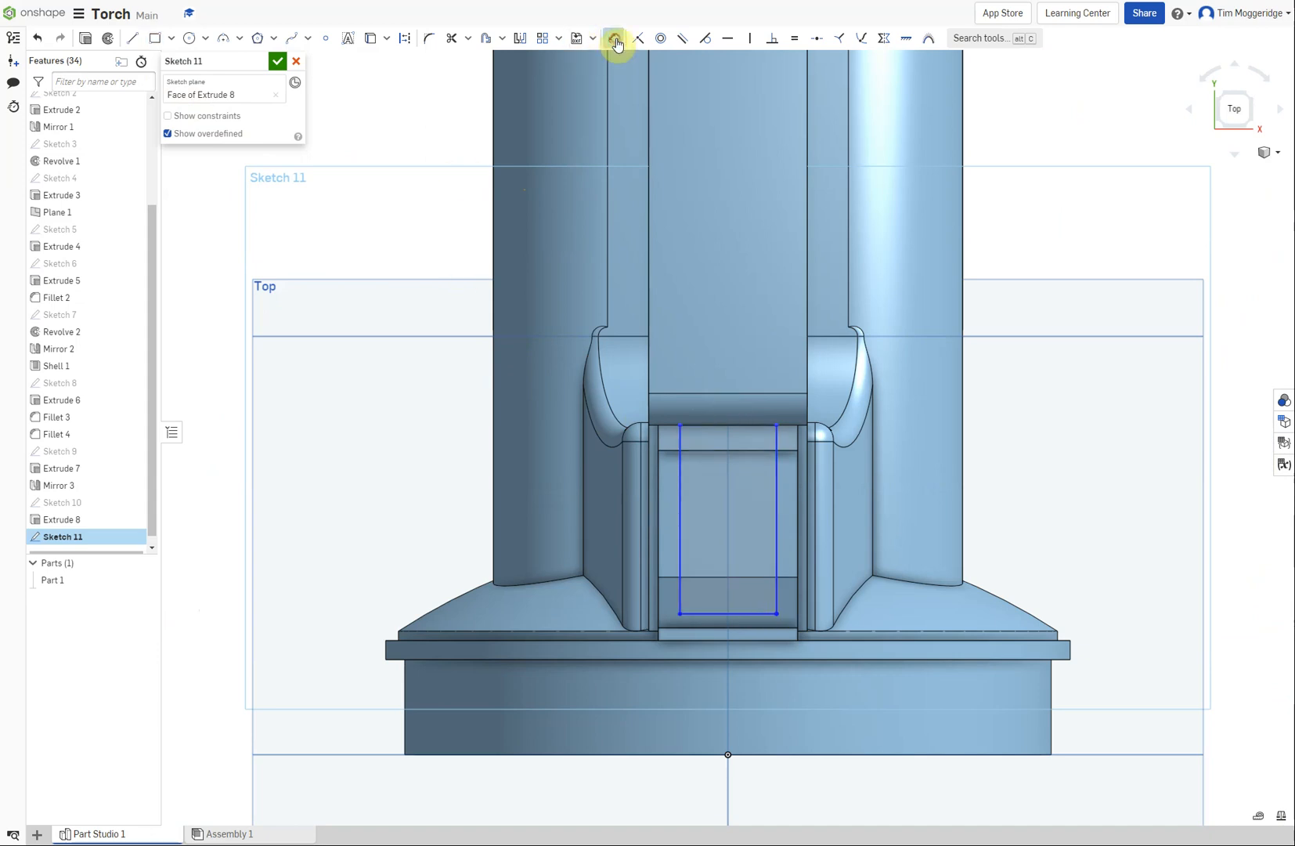
click(679, 482)
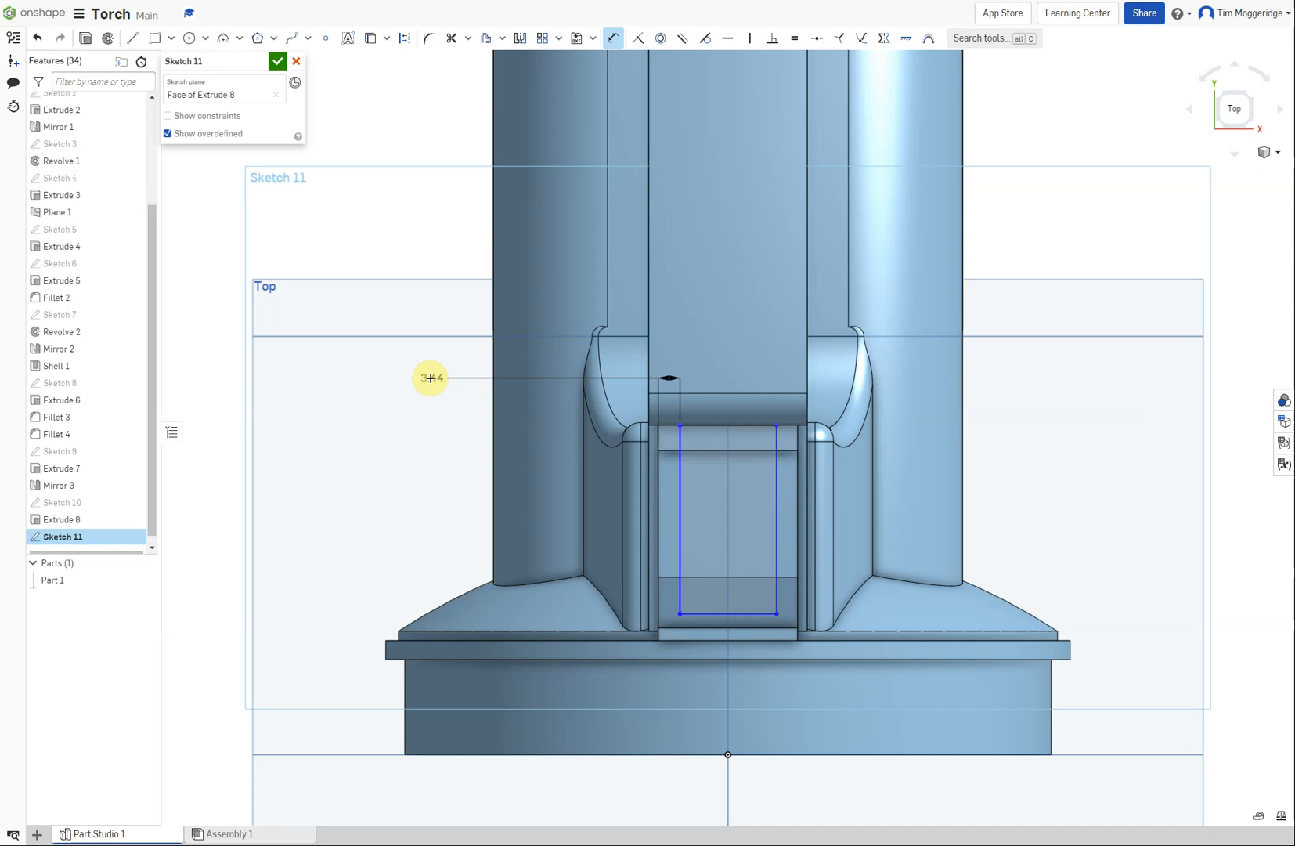
click(430, 378)
text(2)
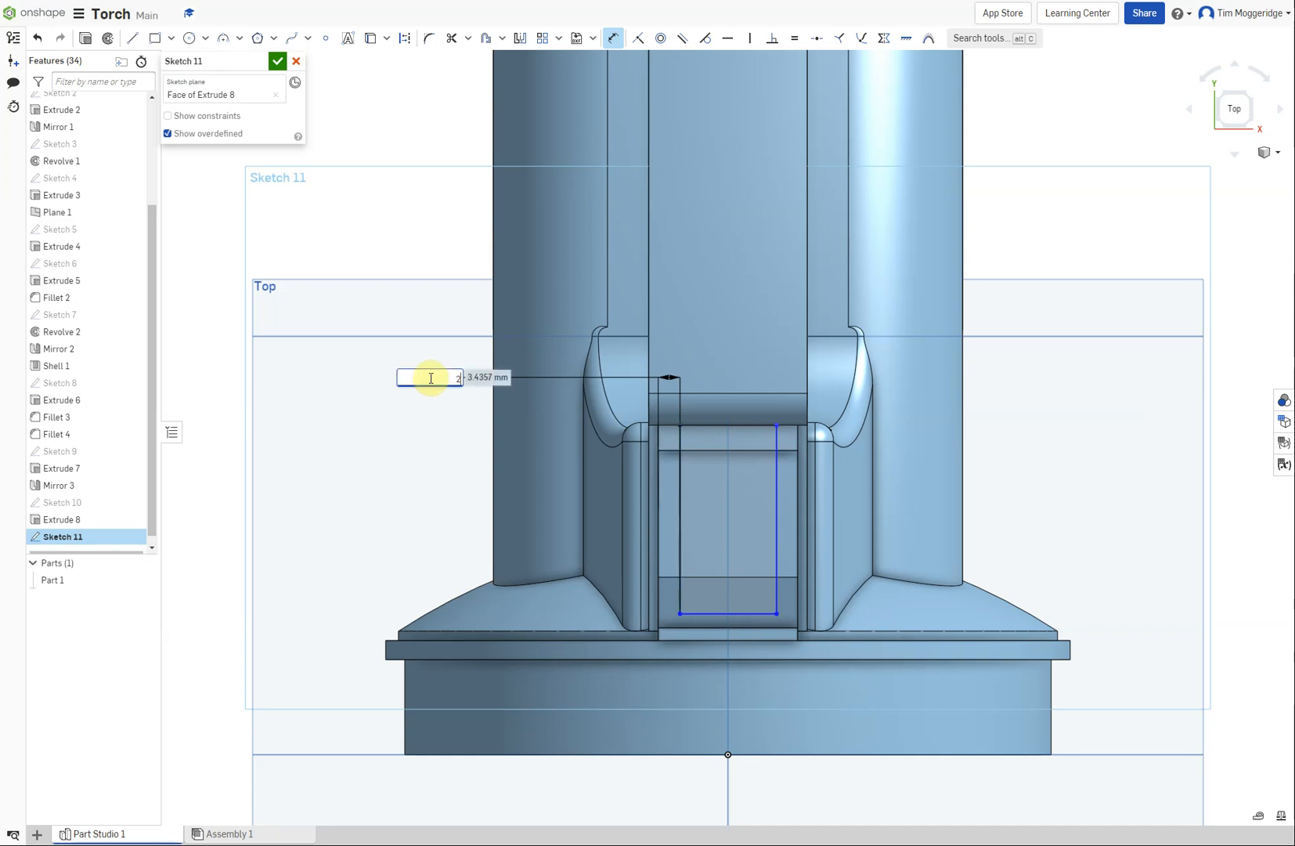
key(Return)
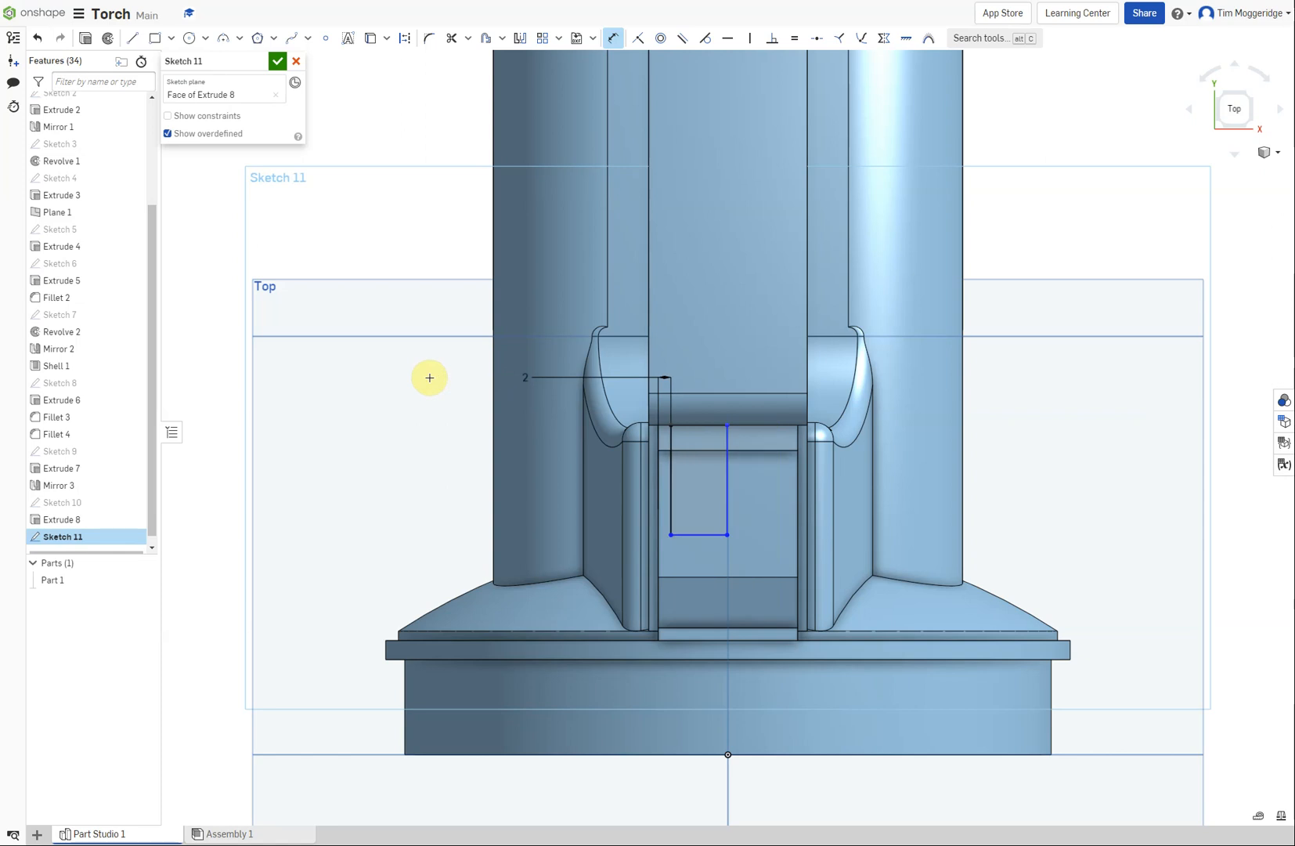
Dimension the rectangle's right side 2 mm in from the block's right edge
right_drag(406, 500, 395, 438)
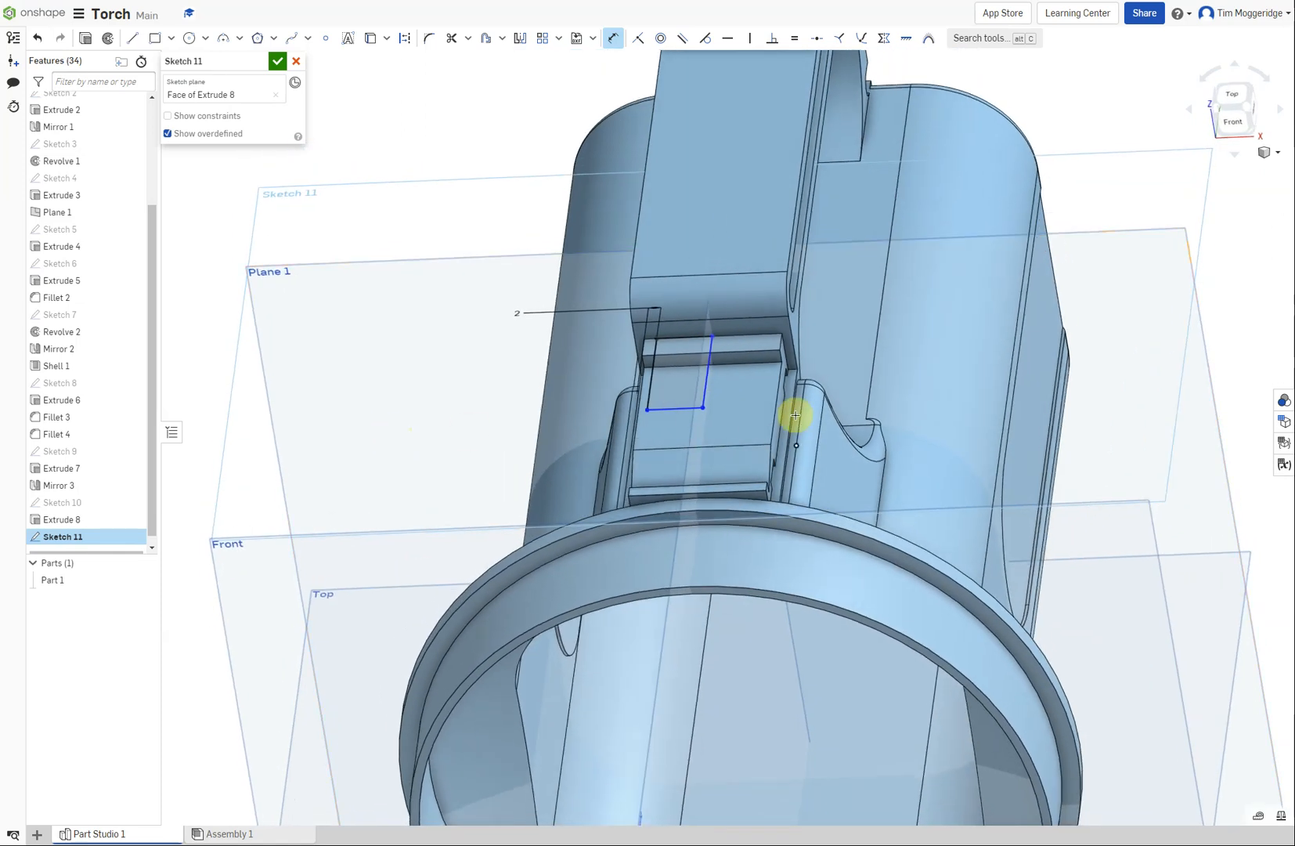
click(706, 379)
click(744, 391)
text(2)
key(Return)
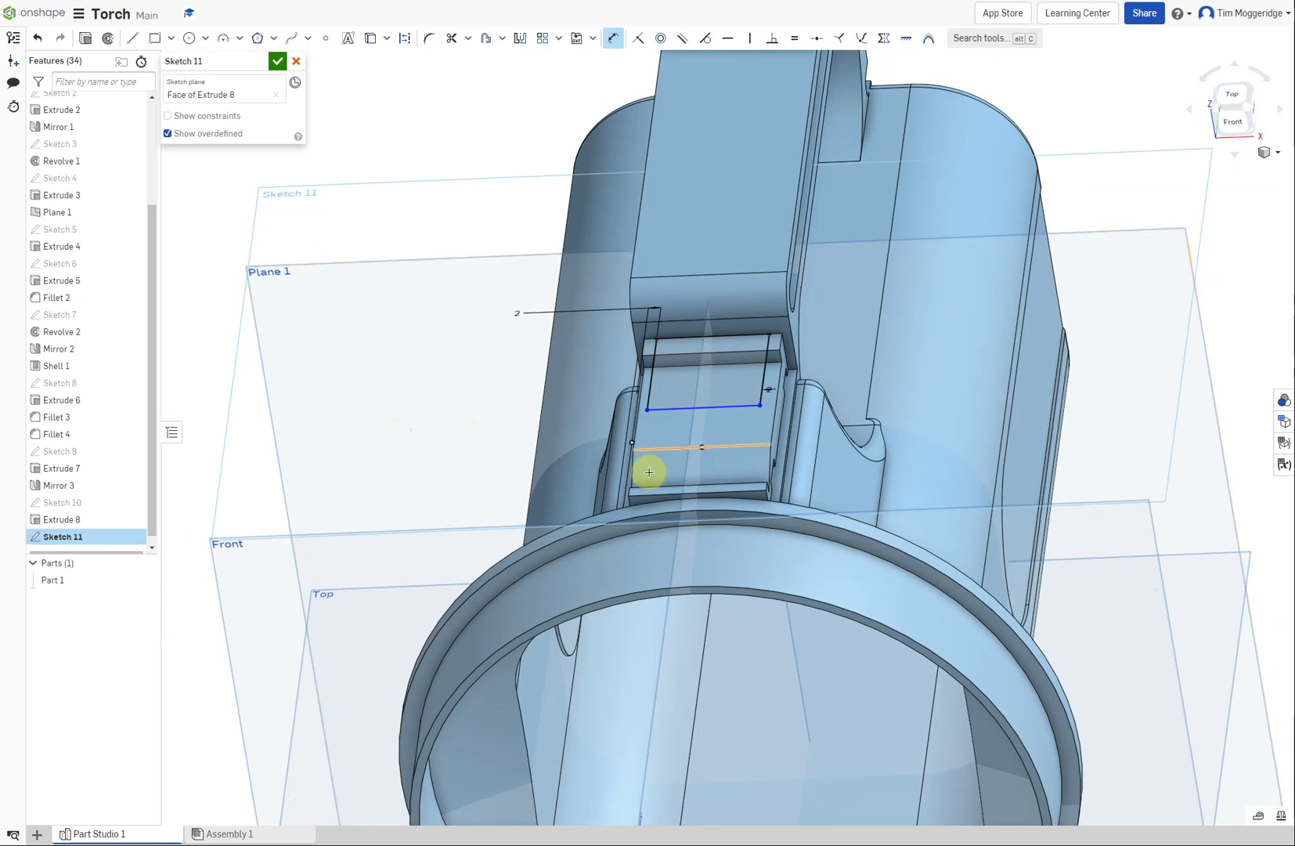
Dimension the rectangle's front line 2 mm behind the block's front edge
click(667, 410)
click(472, 444)
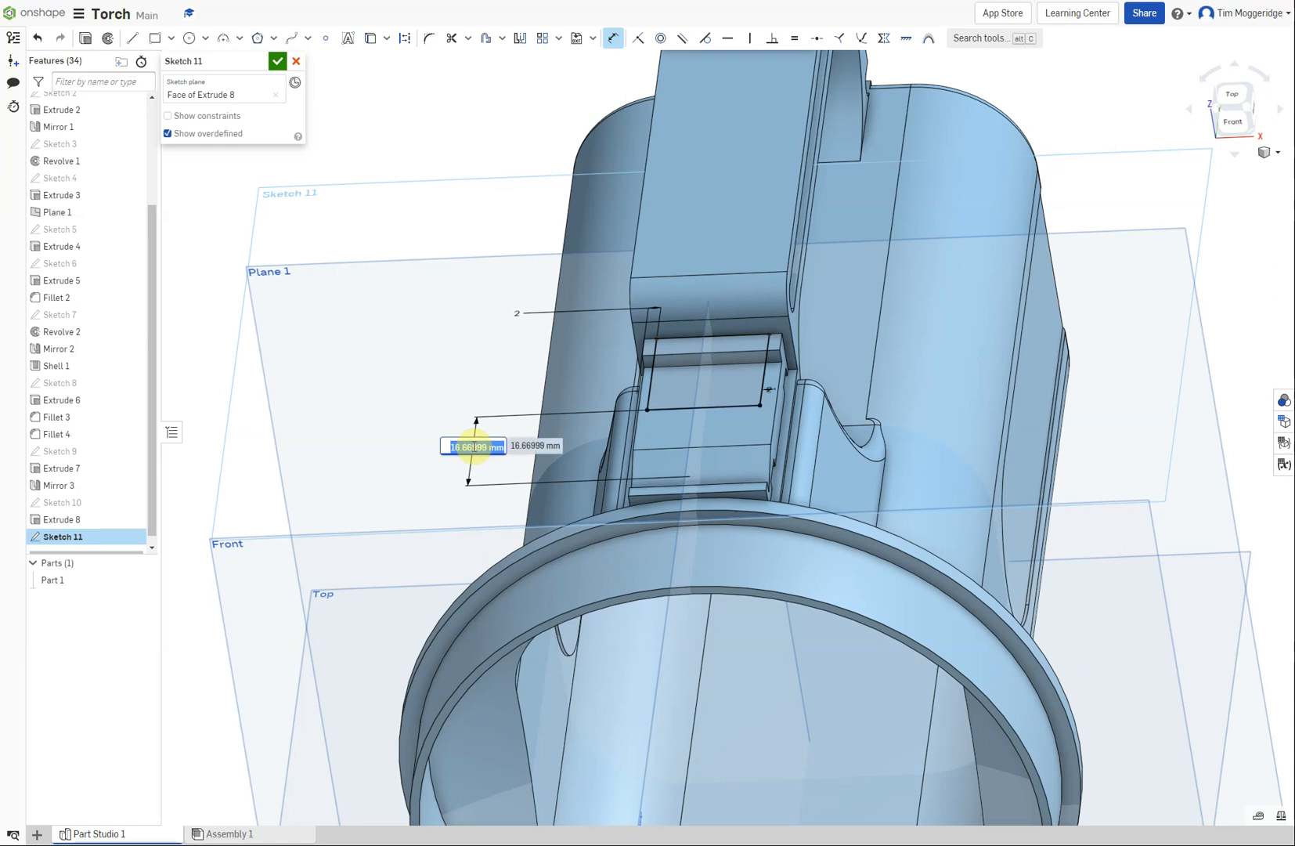
text(2)
key(Return)
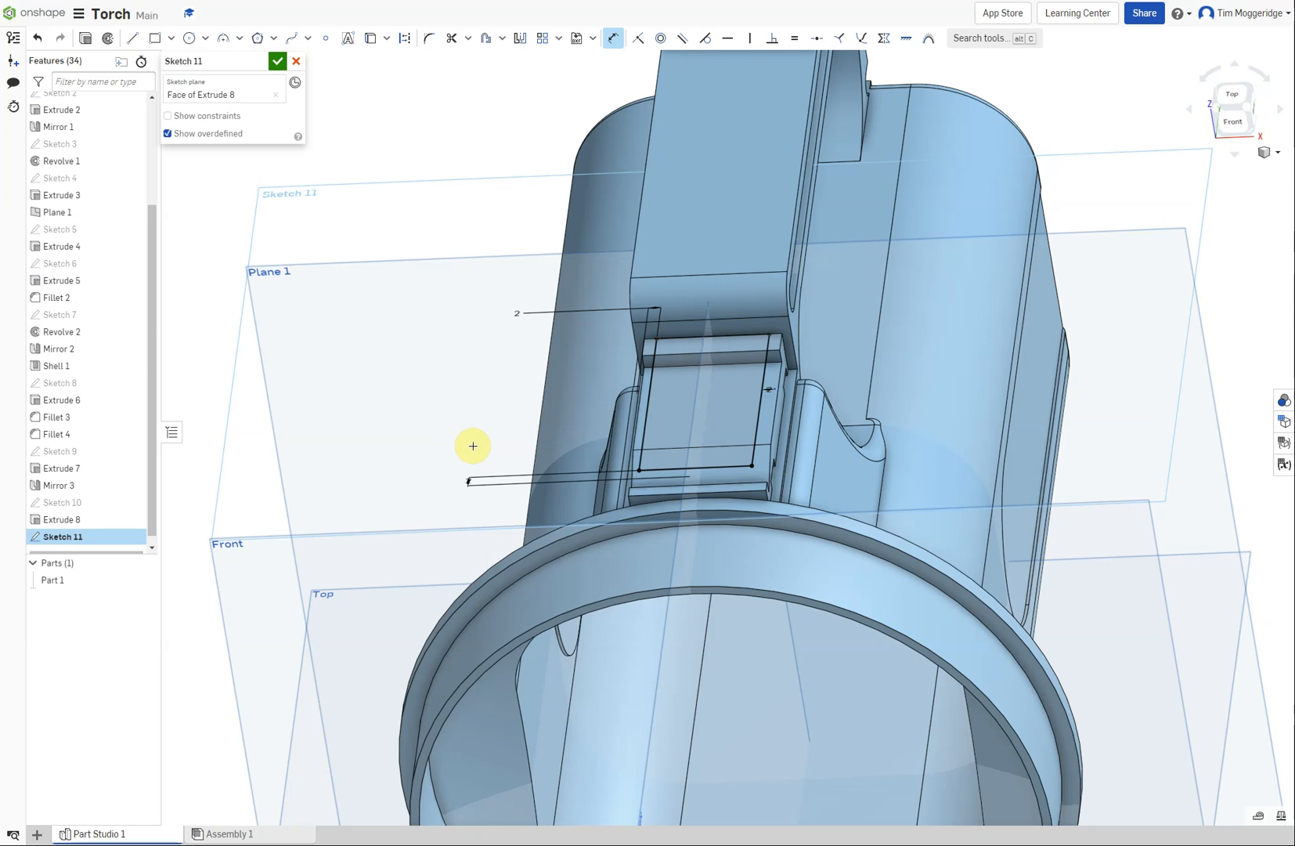
Extrude the rectangle as a Remove cut 8.5 mm deep down through the block in front of the handle
right_drag(364, 310, 379, 347)
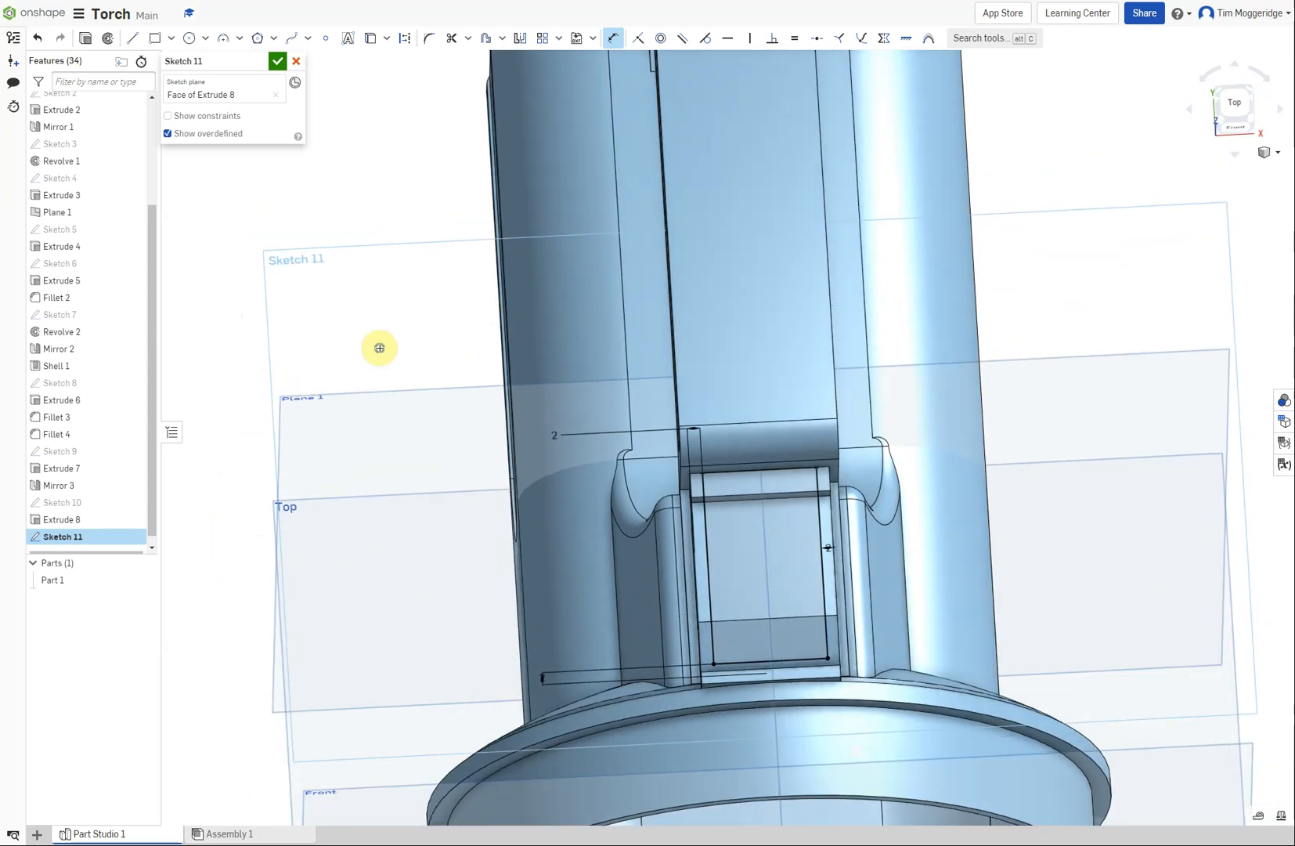
click(86, 40)
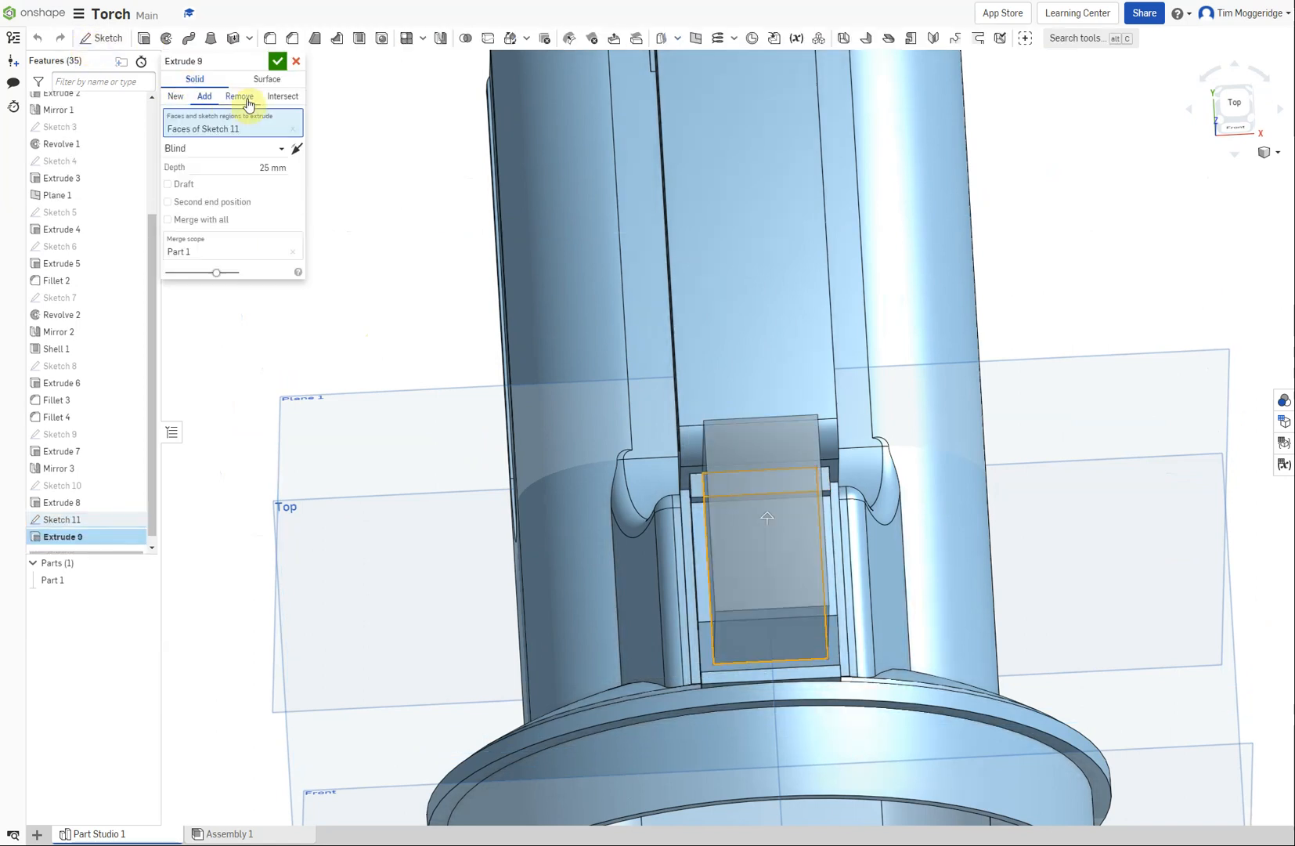
click(241, 97)
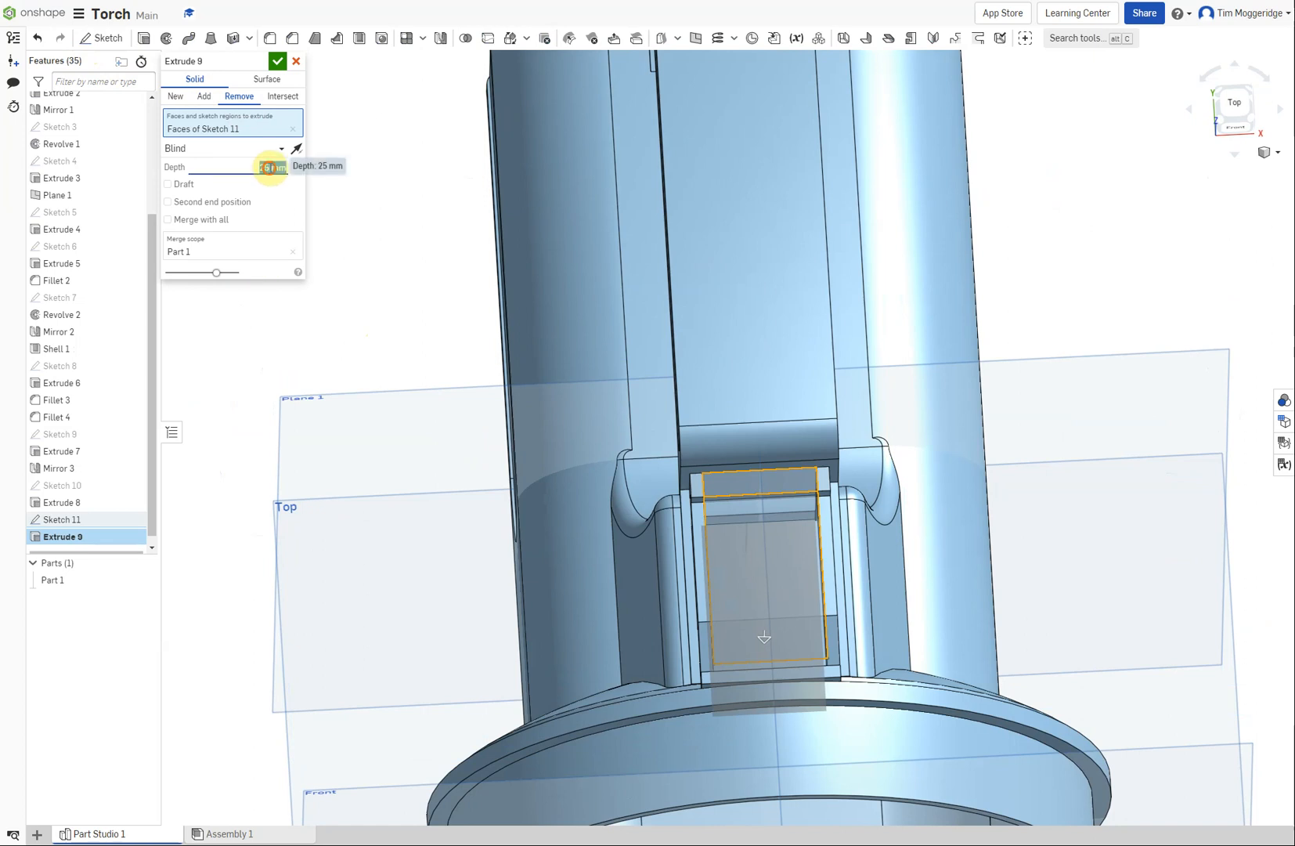
click(253, 166)
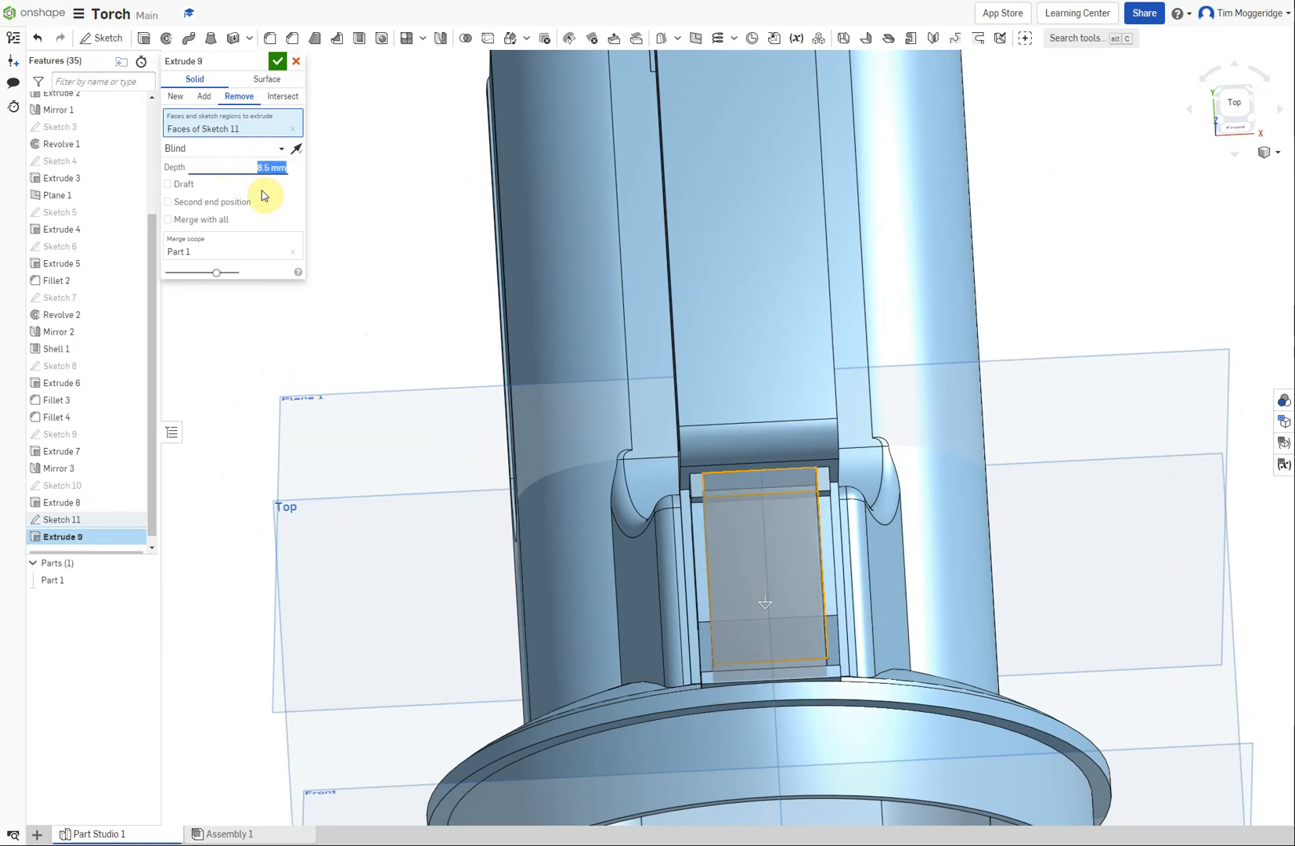
click(276, 62)
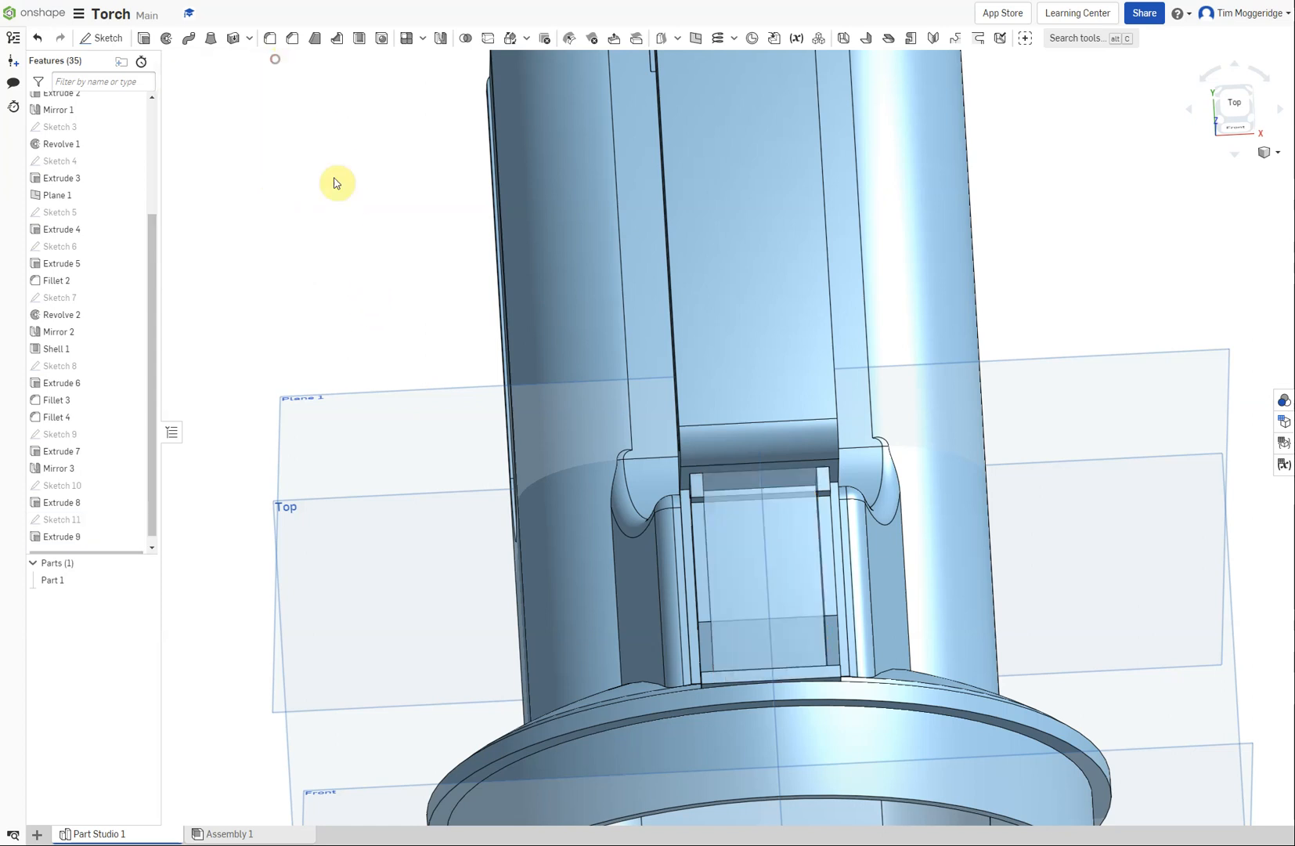
key(shift+7)
right_drag(310, 235, 353, 305)
right_drag(363, 296, 317, 256)
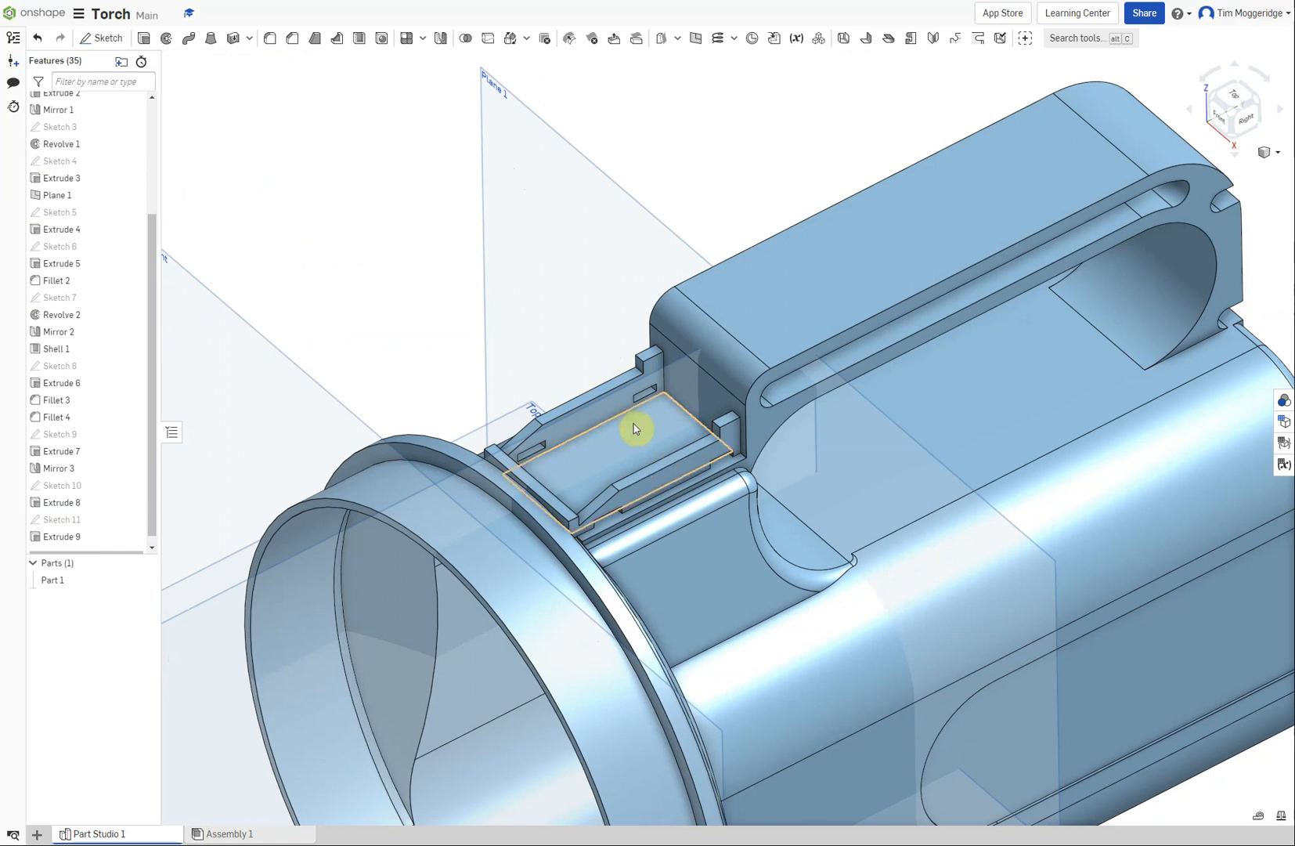
right_click(364, 248)
click(379, 297)
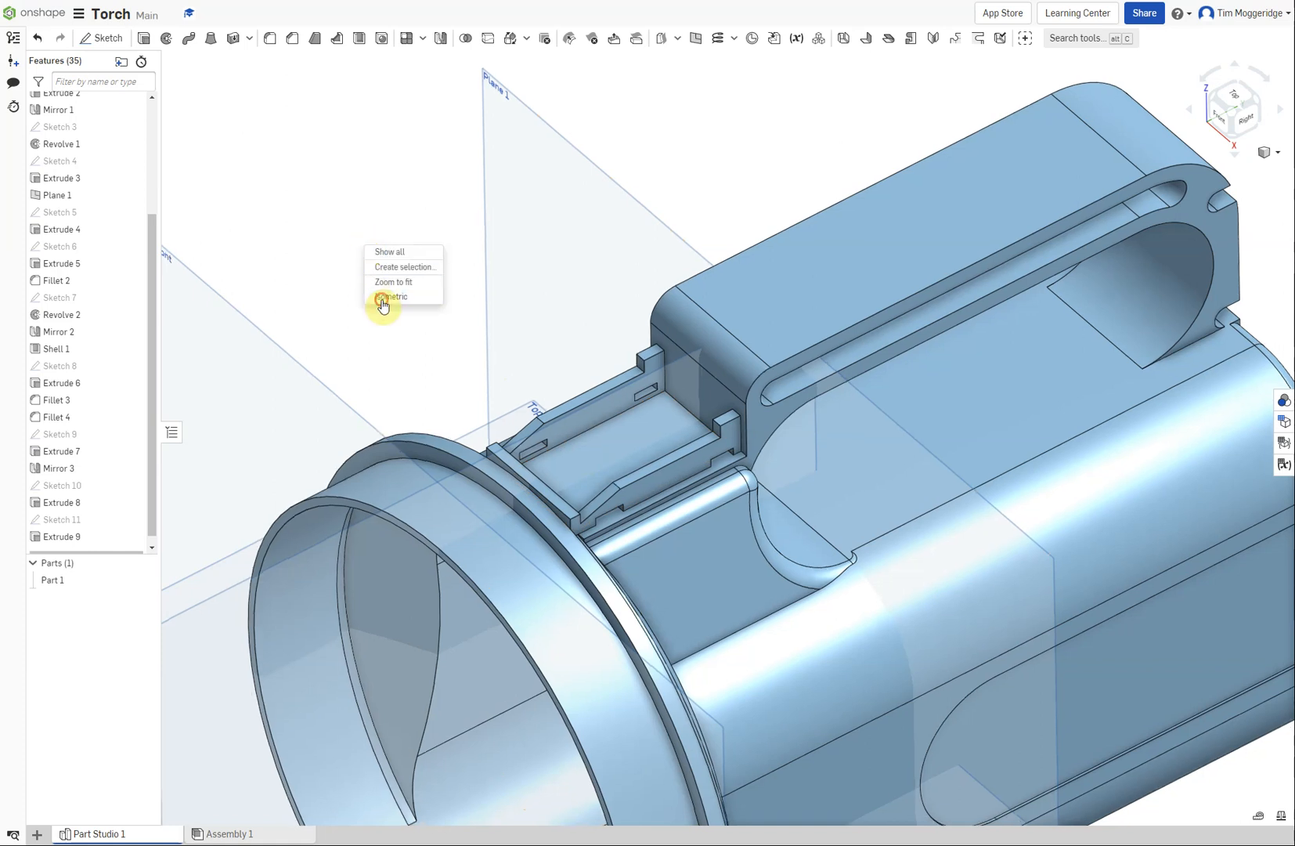